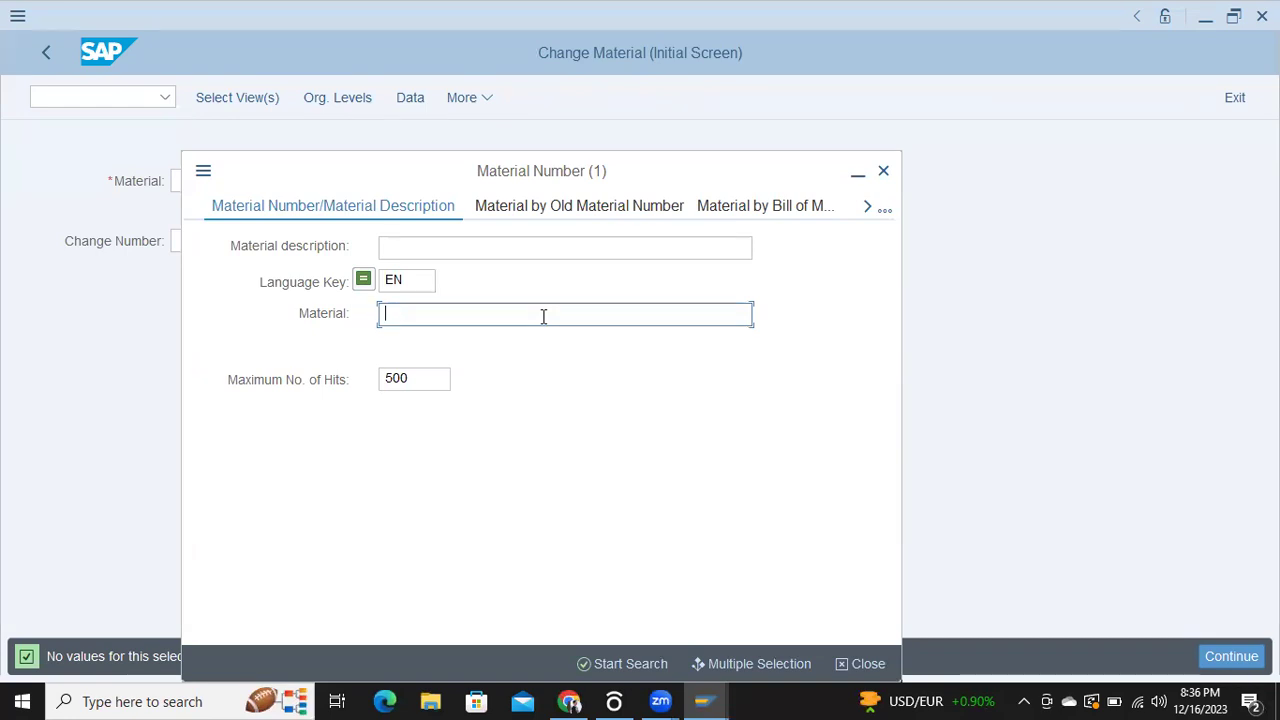
type("pet")
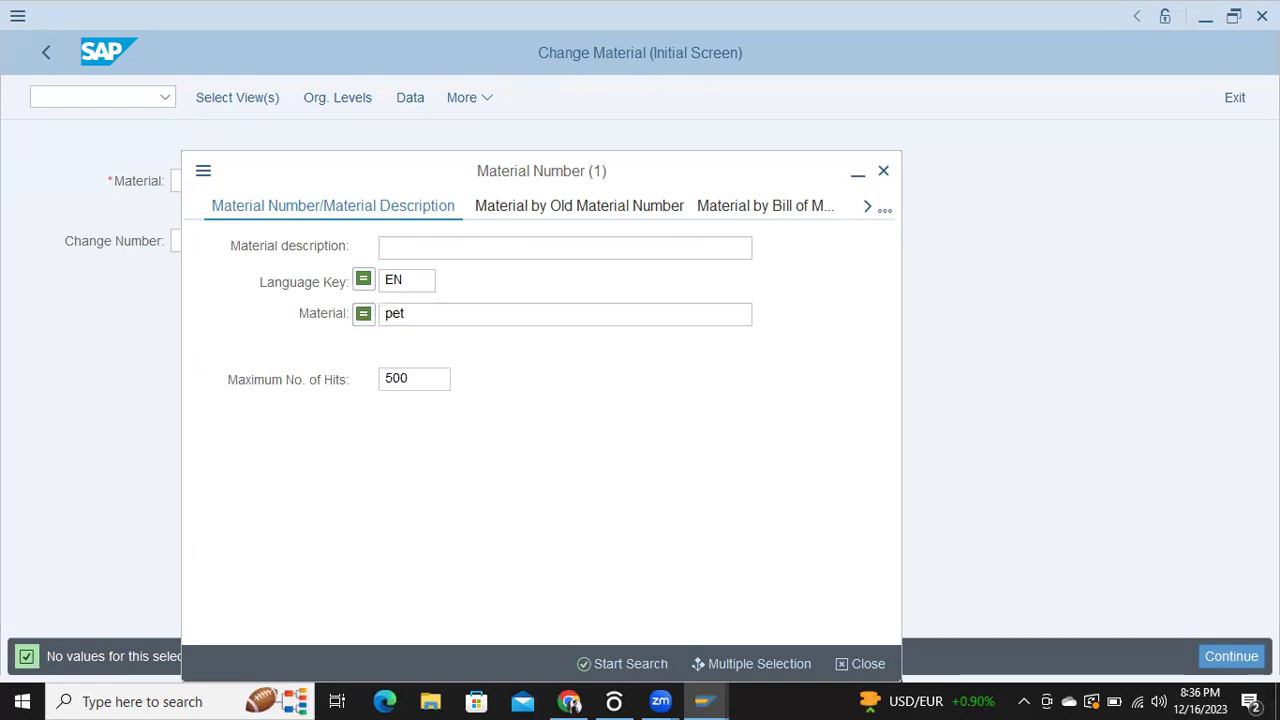
double_click(540, 317)
left_click(437, 247)
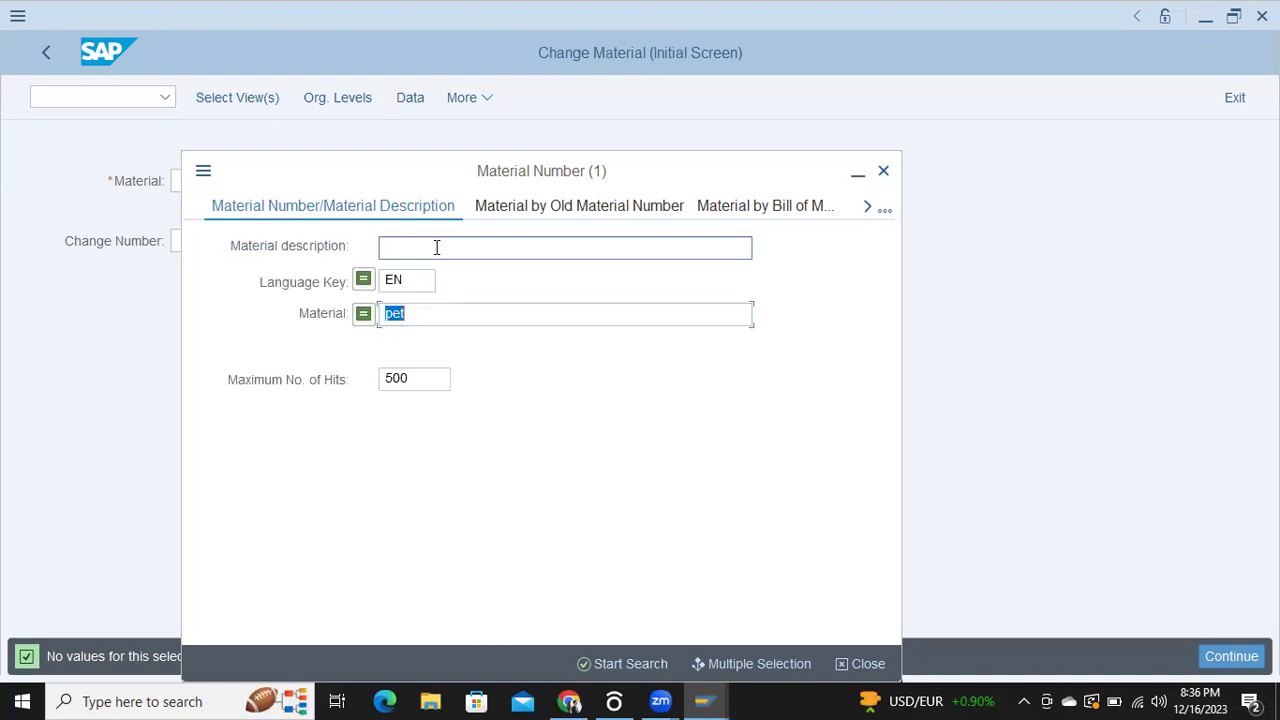
left_click(443, 320)
key("BackSpace")
key("BackSpace")
key("BackSpace")
- Search for materials with the description "pet" and choose material 110112 for changing
left_click(466, 253)
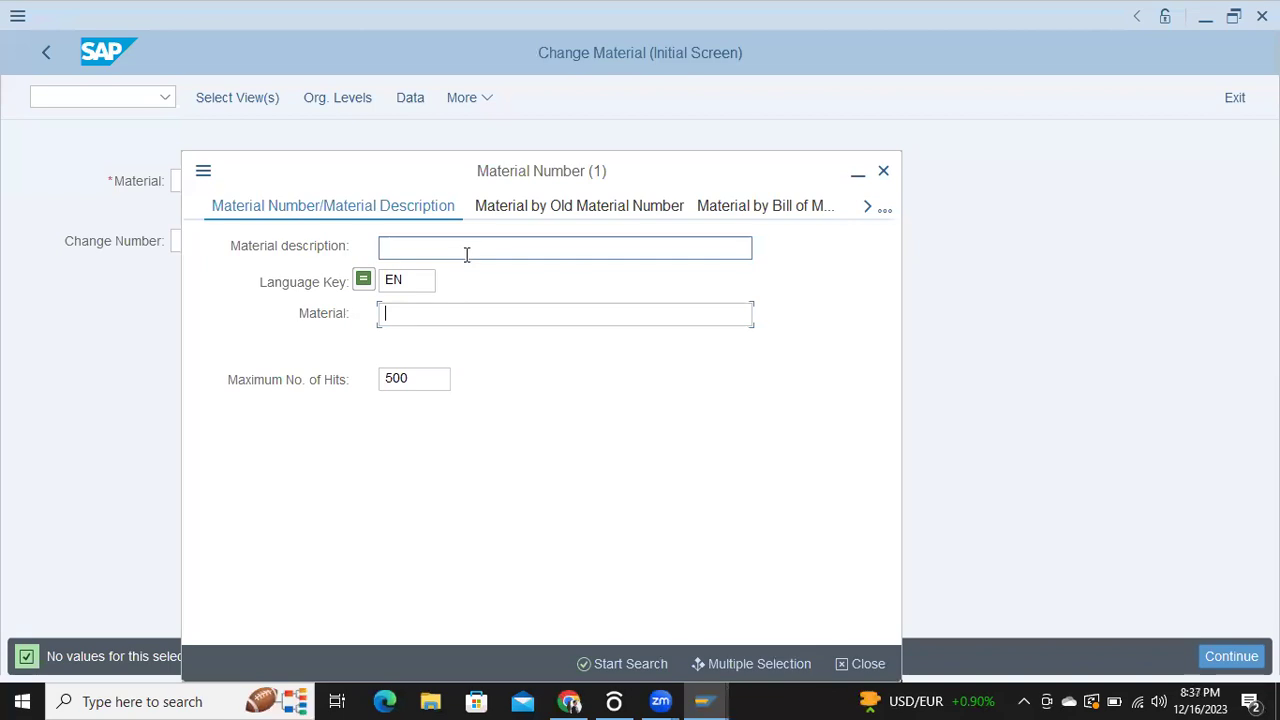
type("pet")
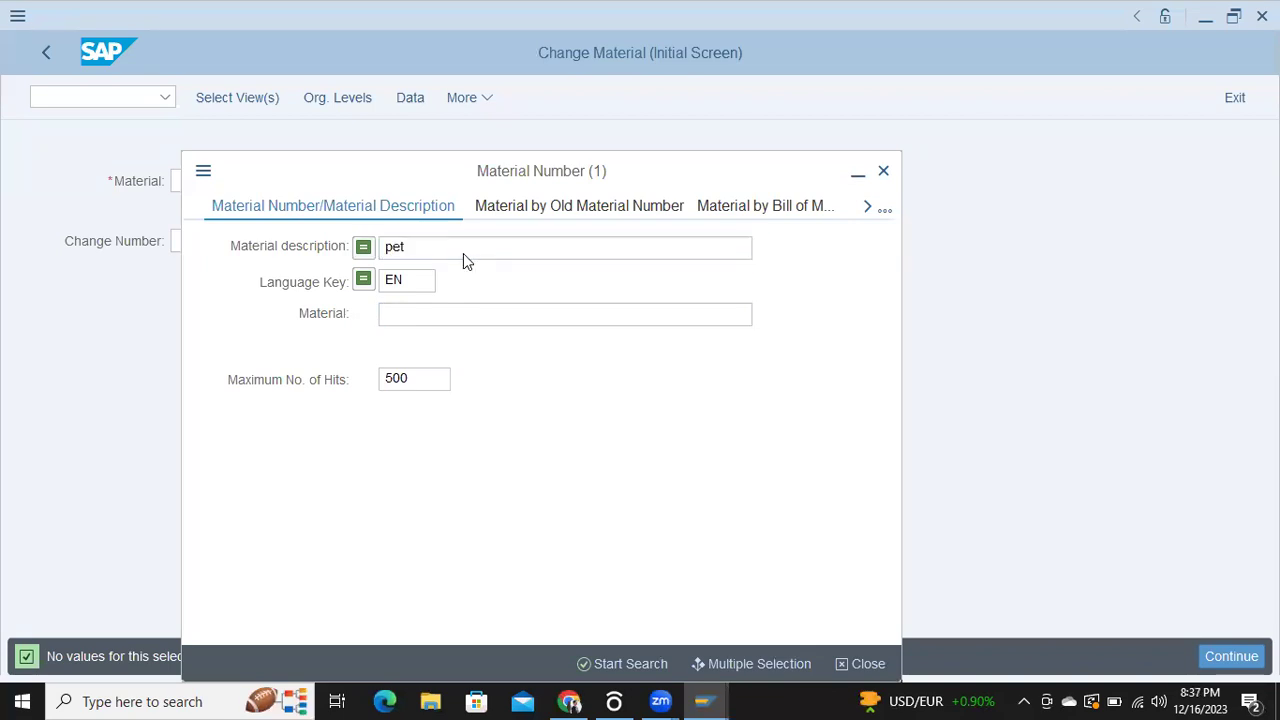
double_click(422, 164)
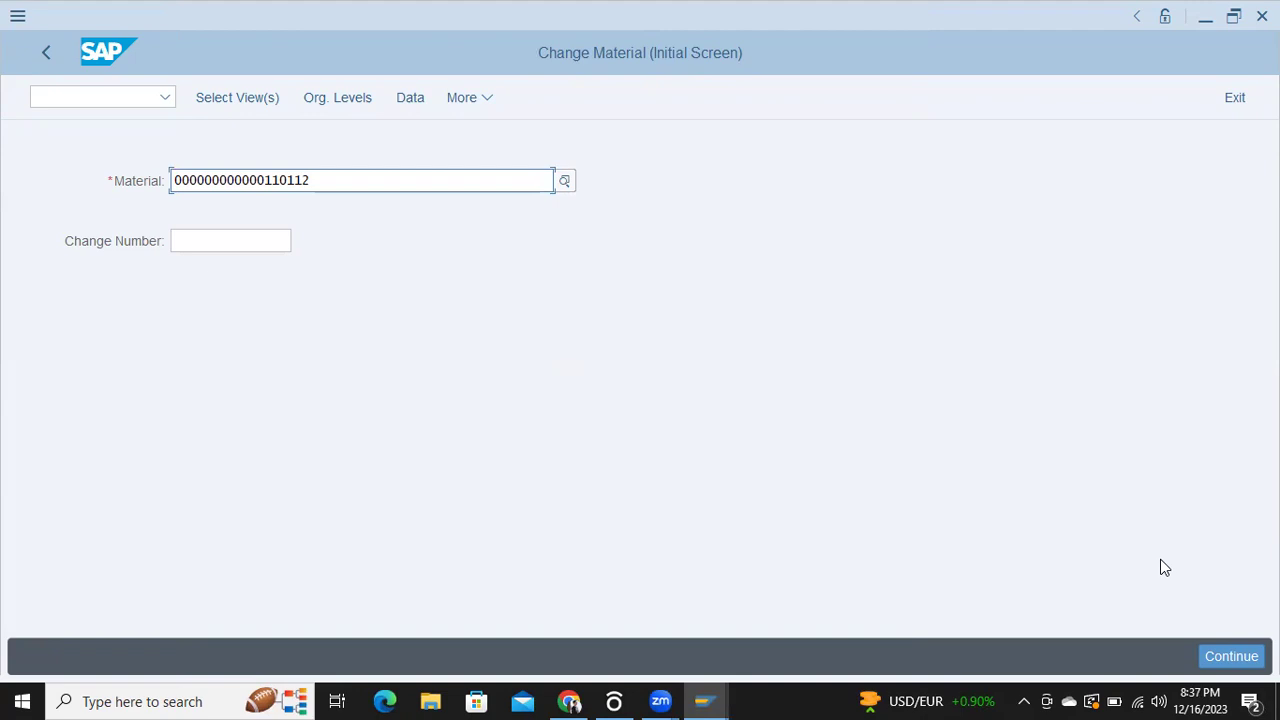
- Open material 110112 for plant 2022, picking the plant from its possible entries in the organizational levels
left_click(1240, 659)
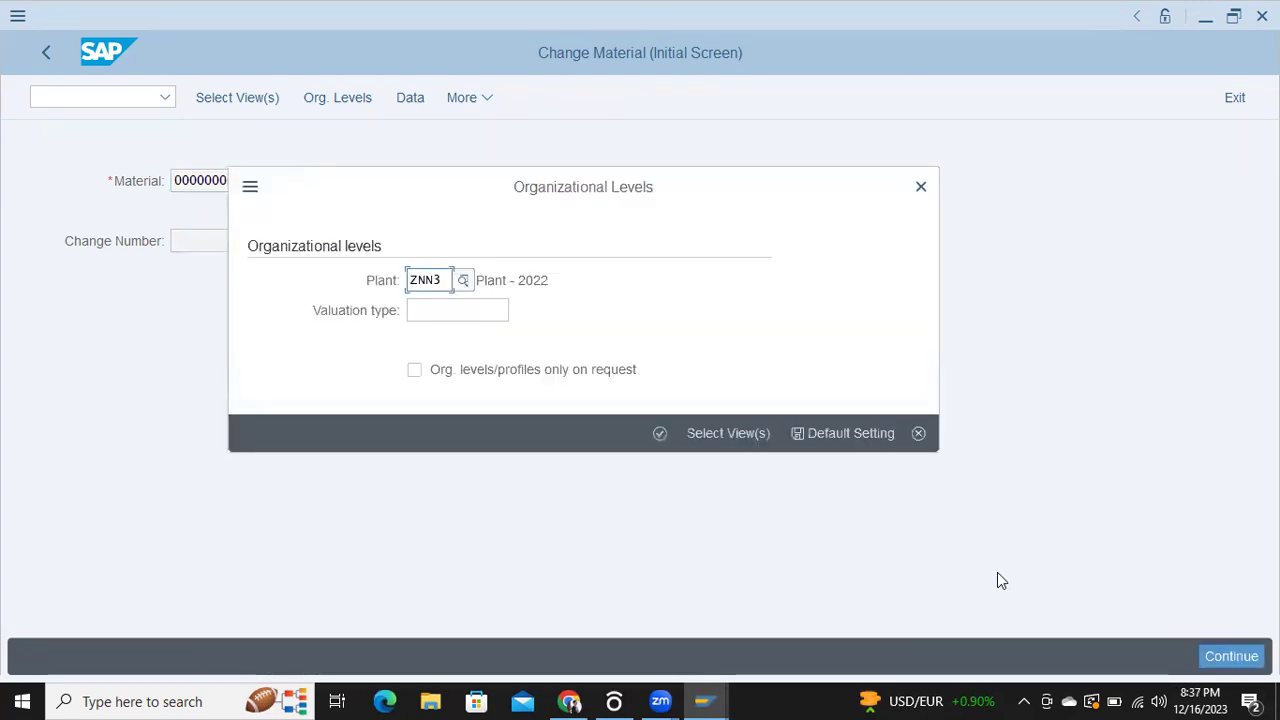
left_click(463, 282)
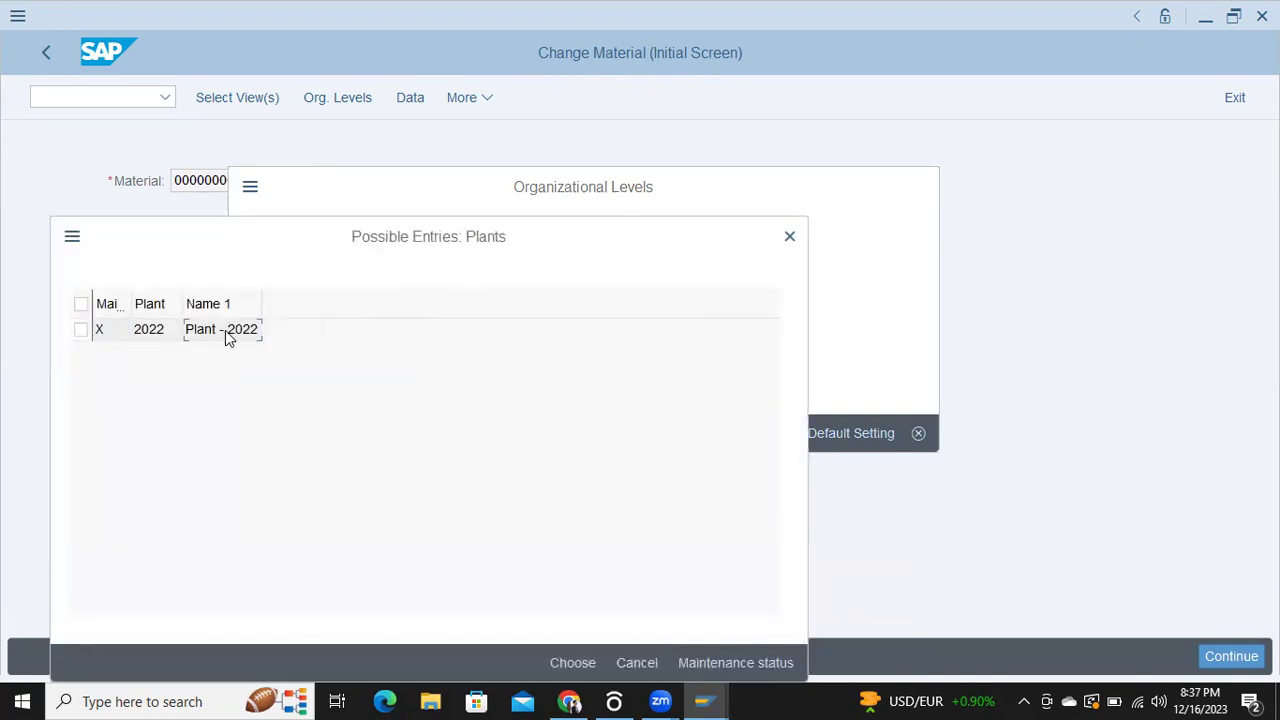
left_click(226, 337)
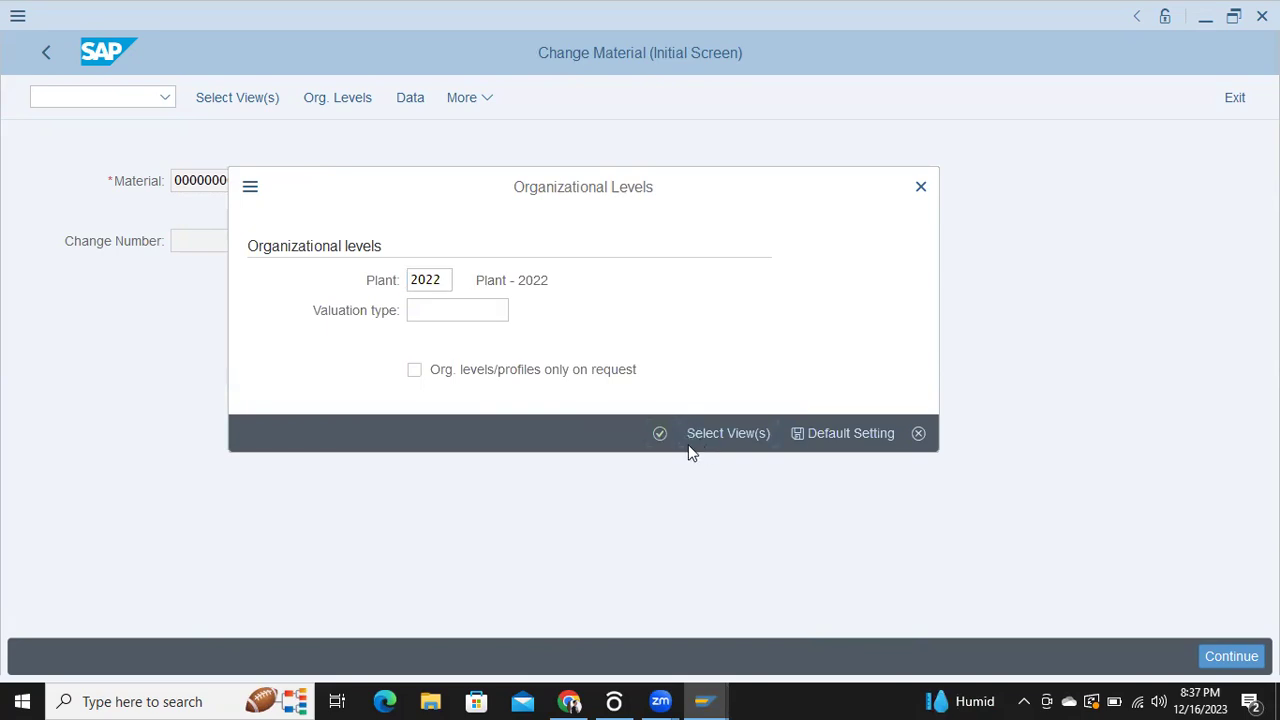
left_click(660, 436)
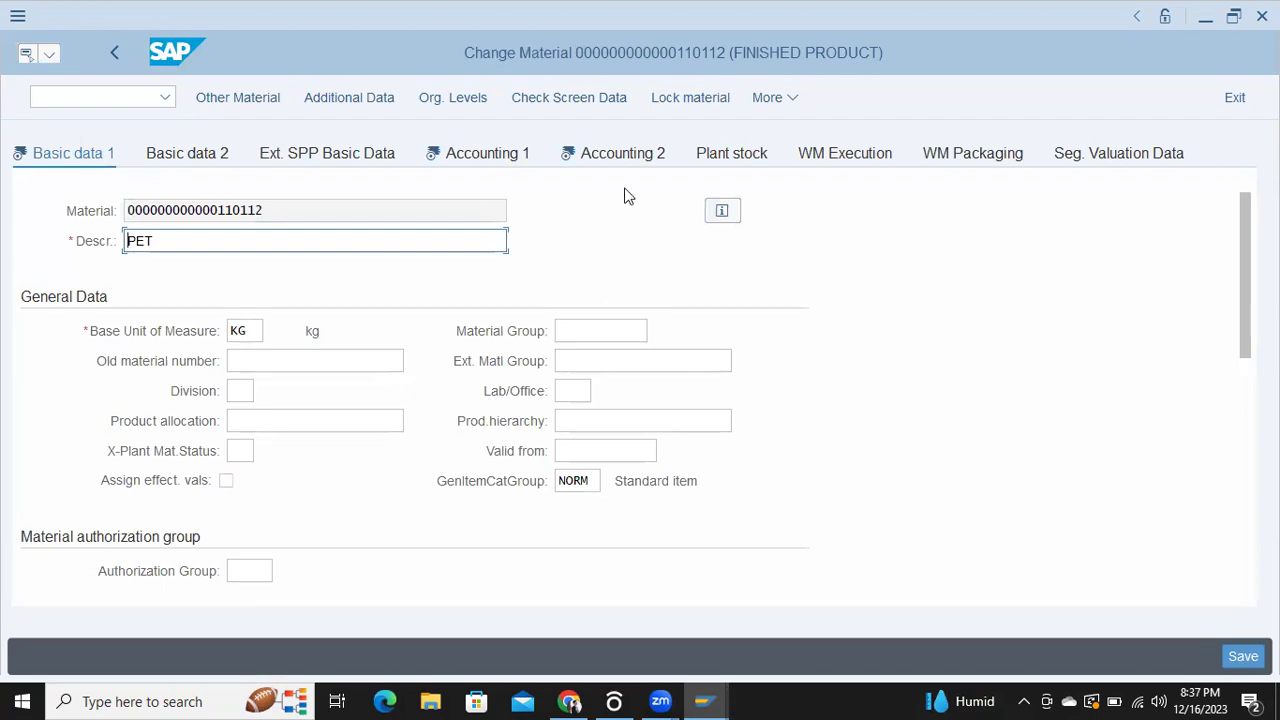
- Examine the Accounting 2 view and the current valuation data in the Accounting 1 view of the material
left_click(621, 157)
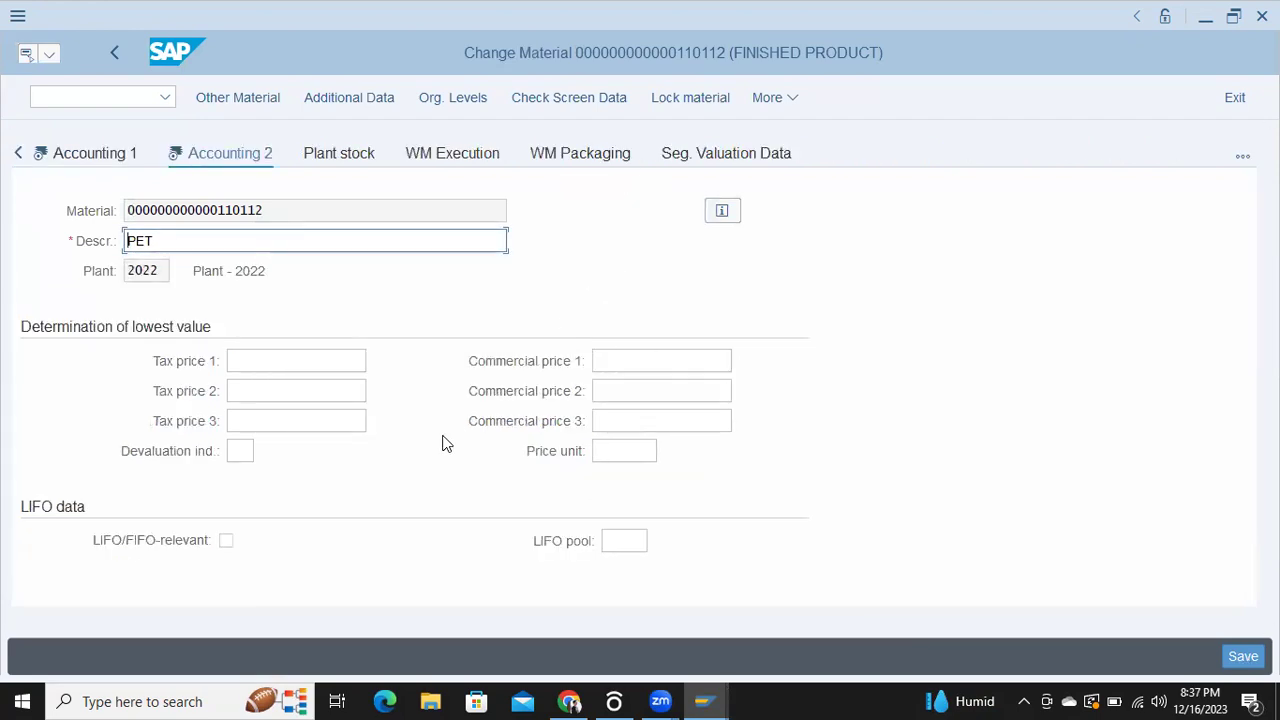
left_click(117, 157)
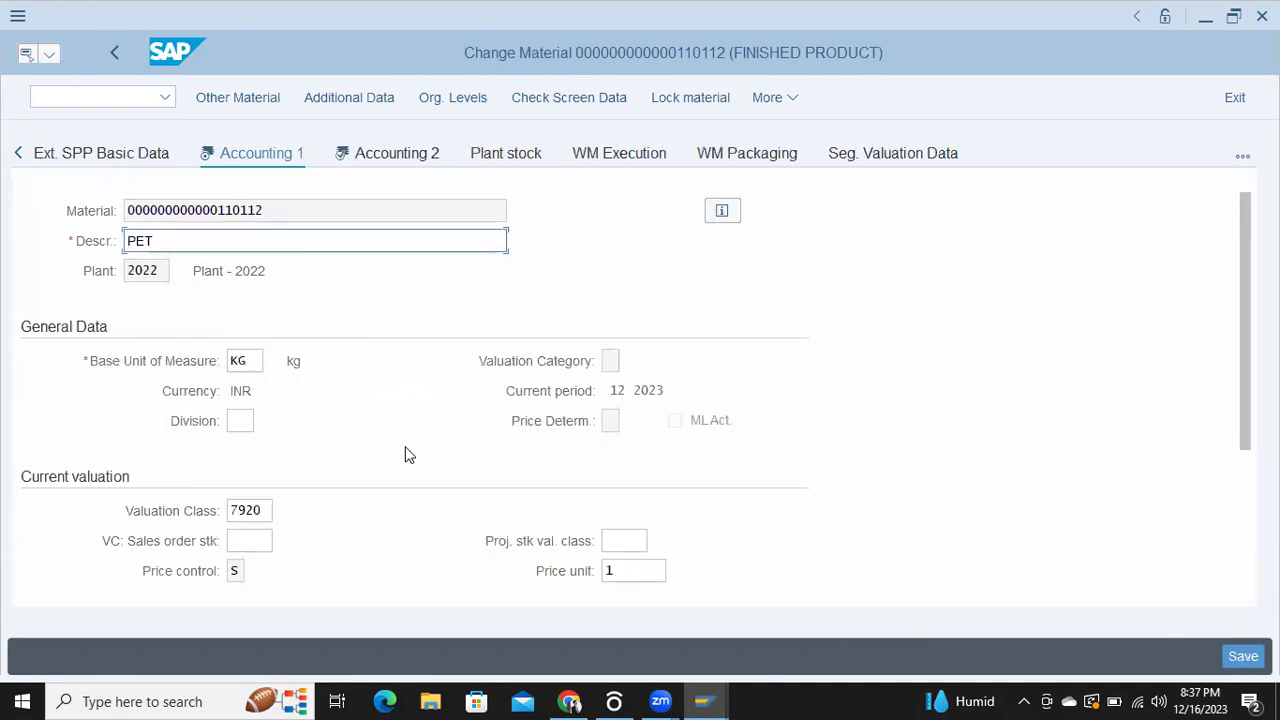
scroll(405, 452, "down", 1)
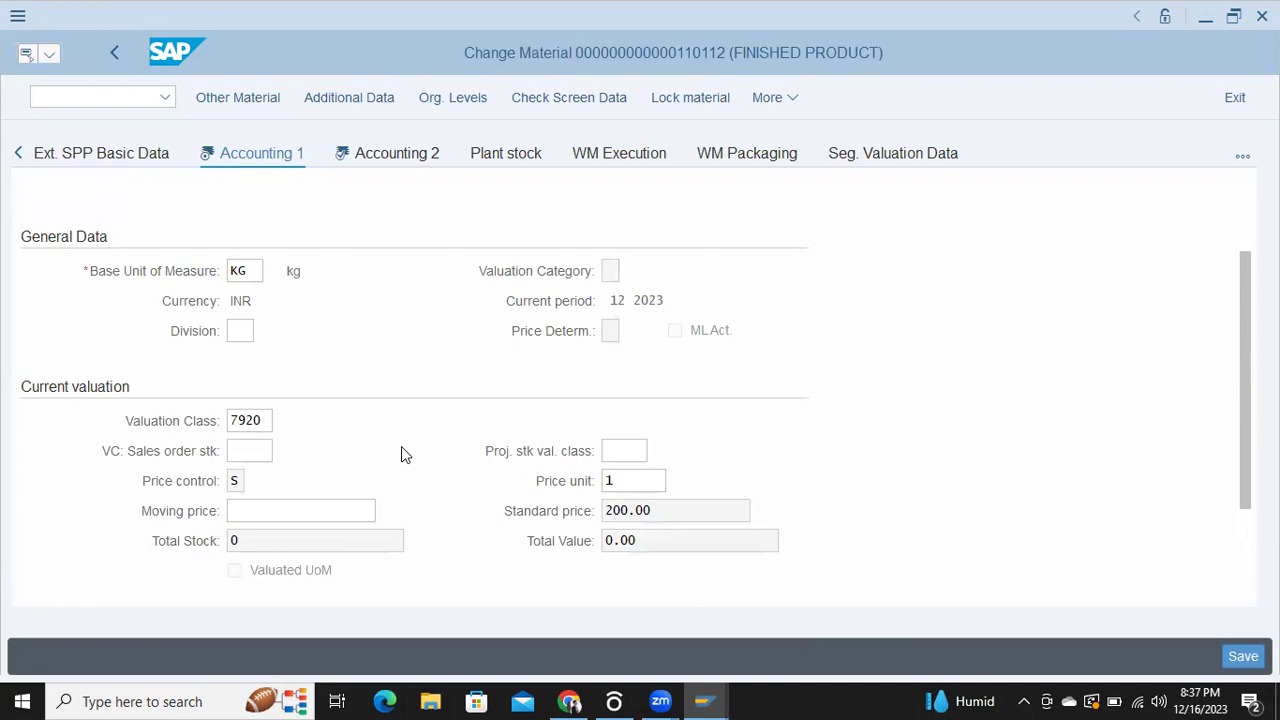
scroll(401, 446, "down", 1)
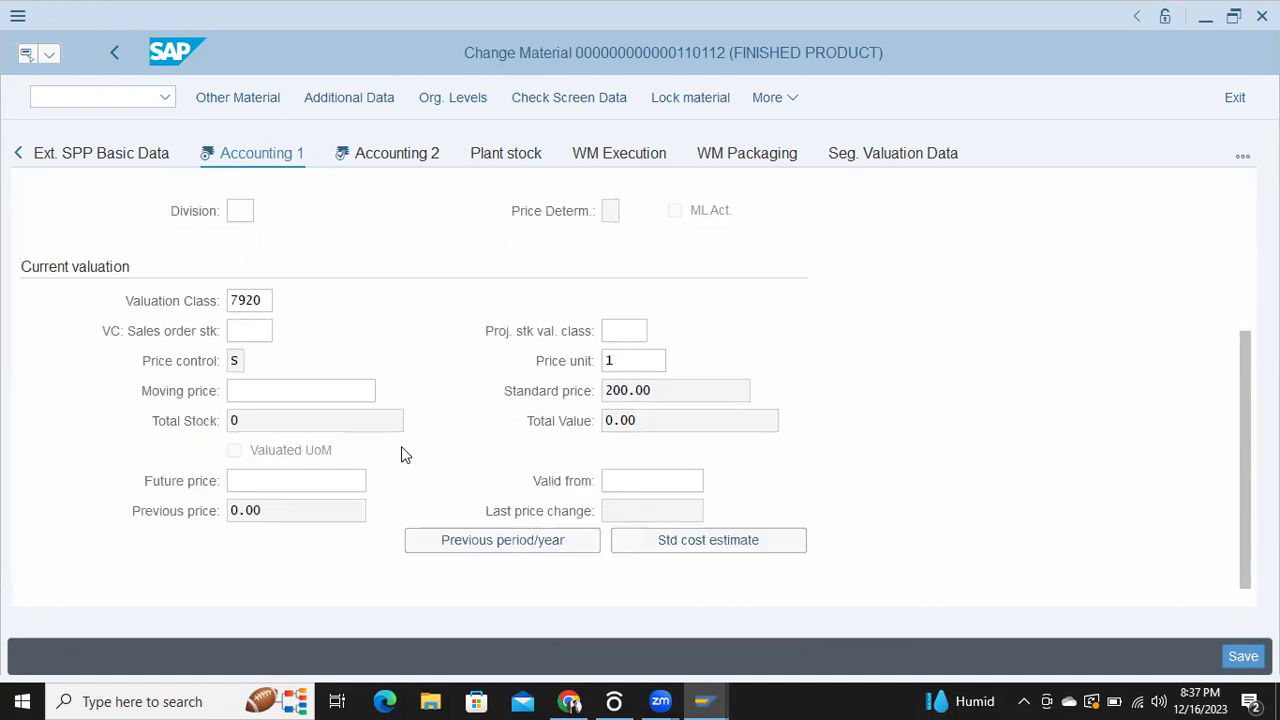
- Look through the price control options for the material and try choosing V, moving average price
left_click(232, 364)
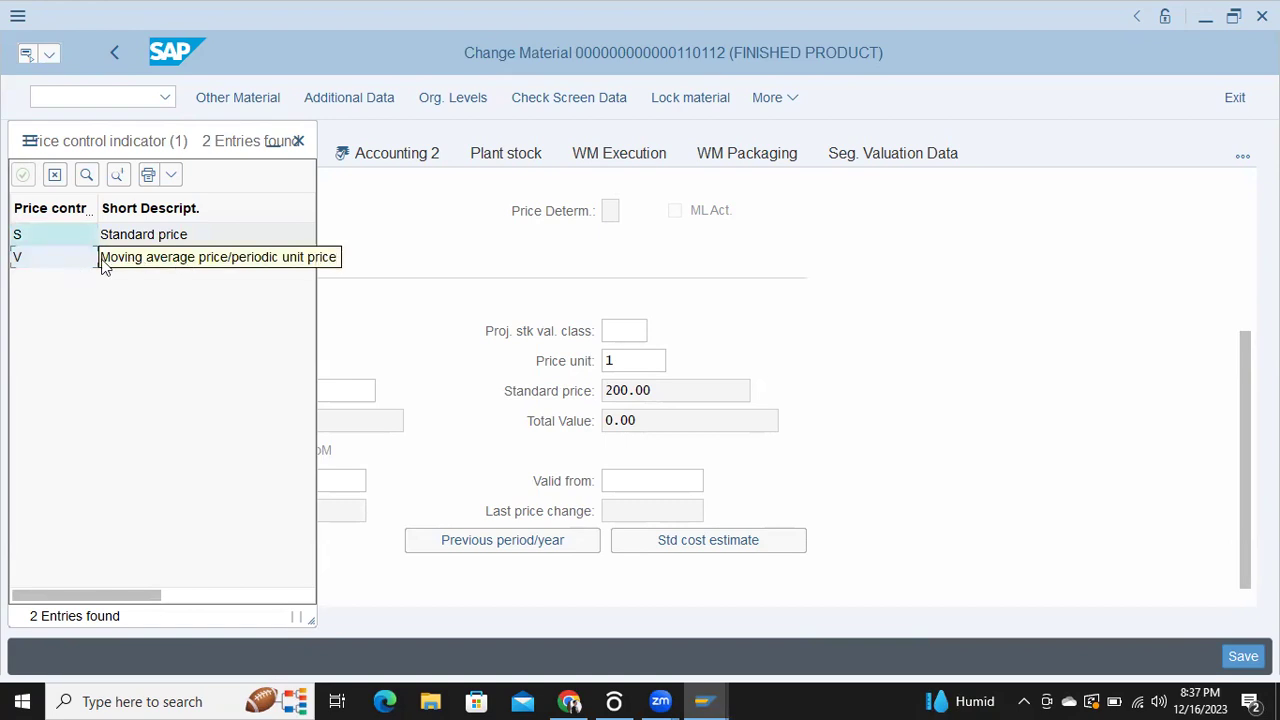
left_click(73, 265)
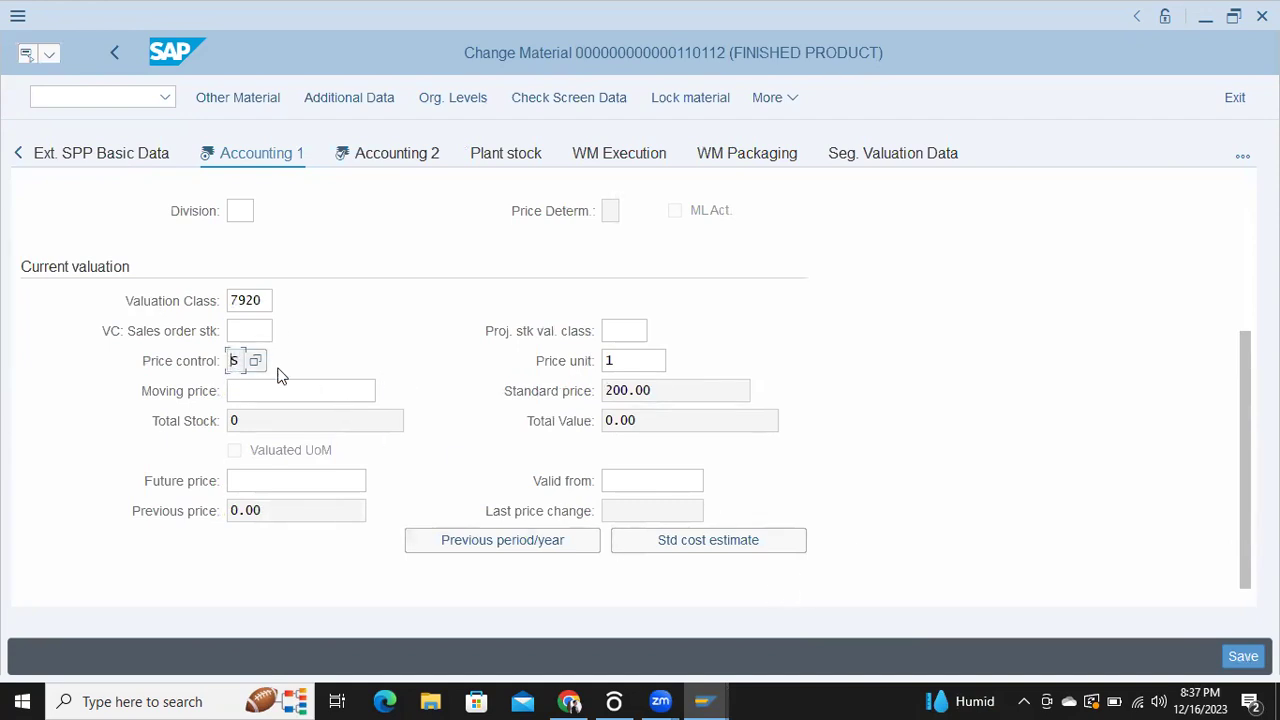
left_click(255, 363)
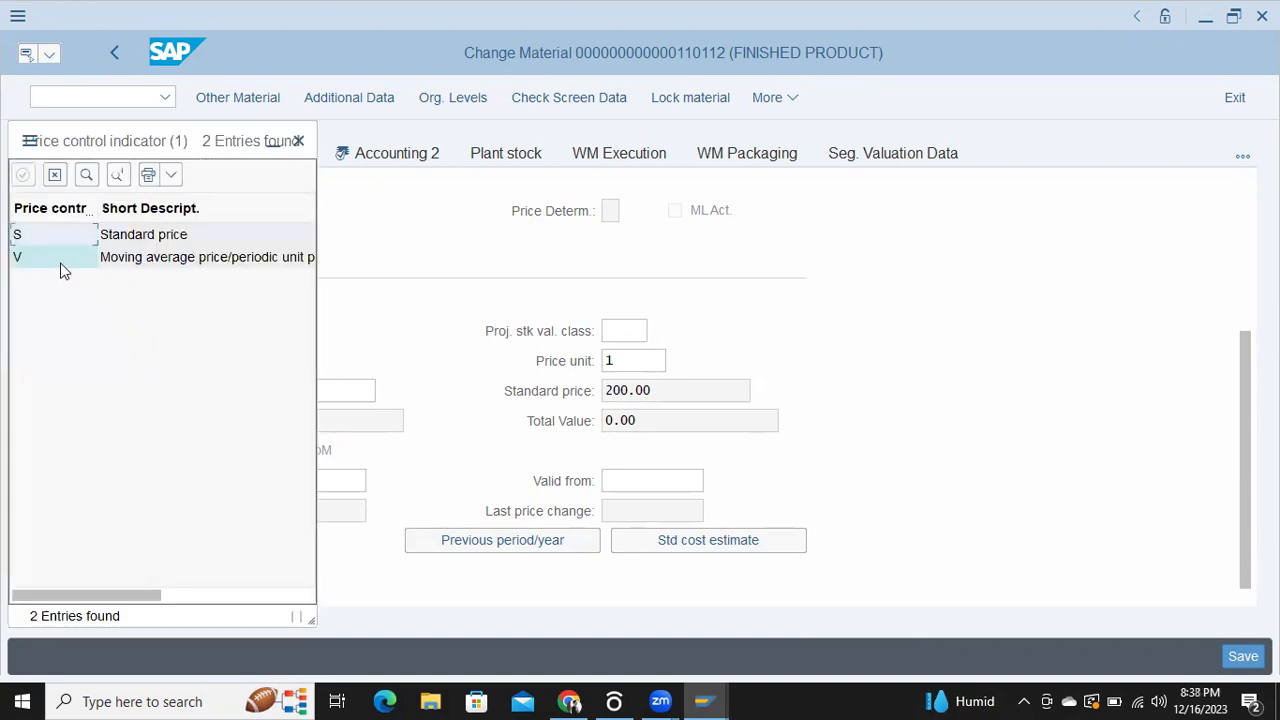
left_click(60, 260)
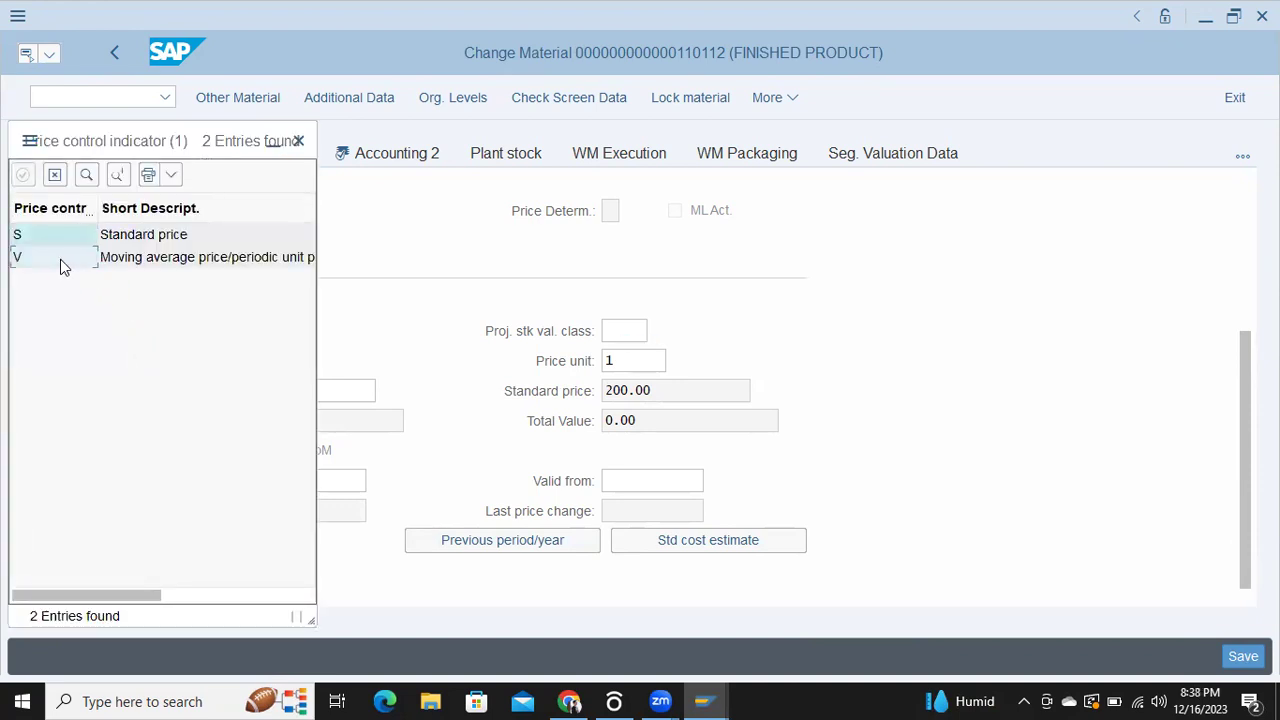
double_click(128, 260)
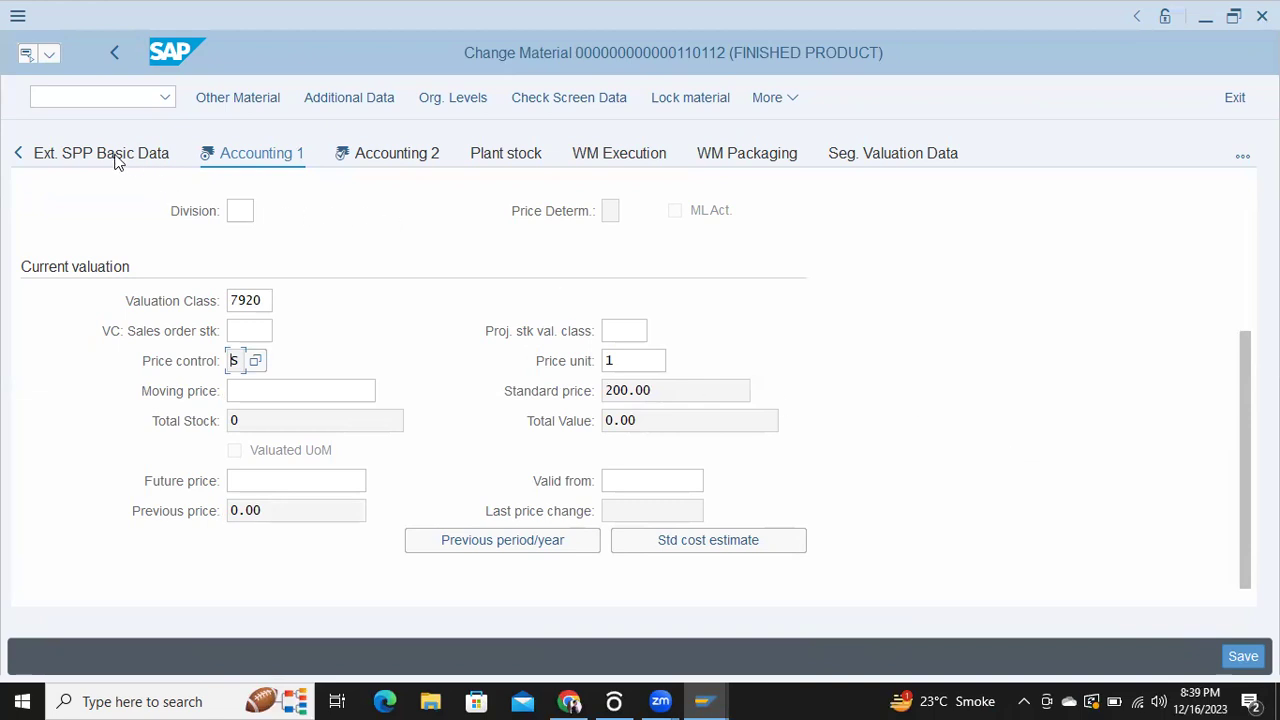
- Leave the change material transaction and start creating a material with transaction mm01
left_click(115, 55)
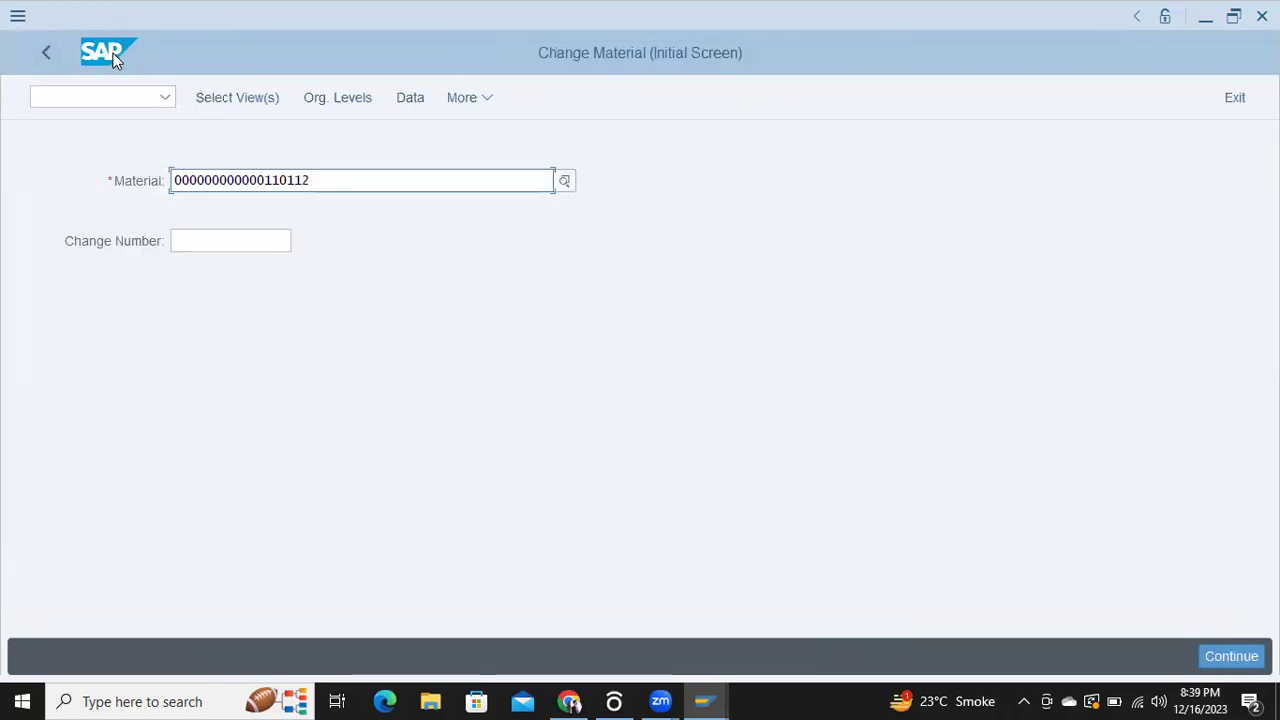
left_click(51, 55)
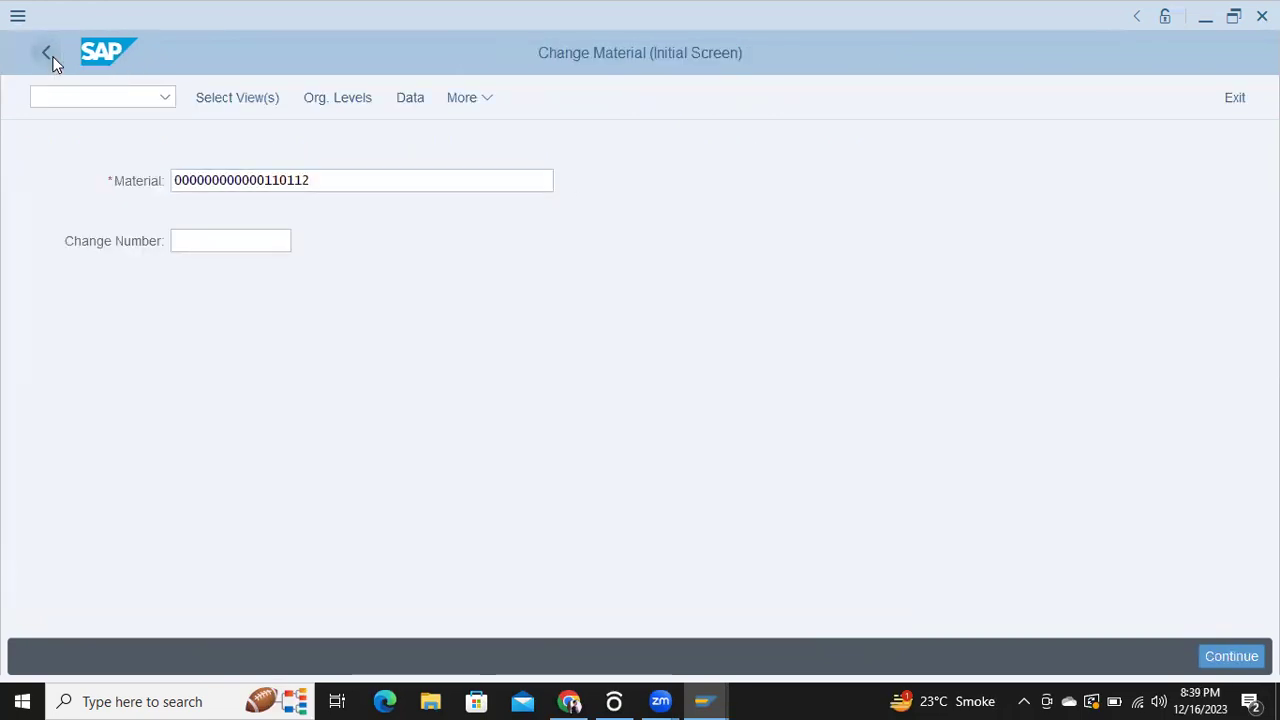
type("mm0")
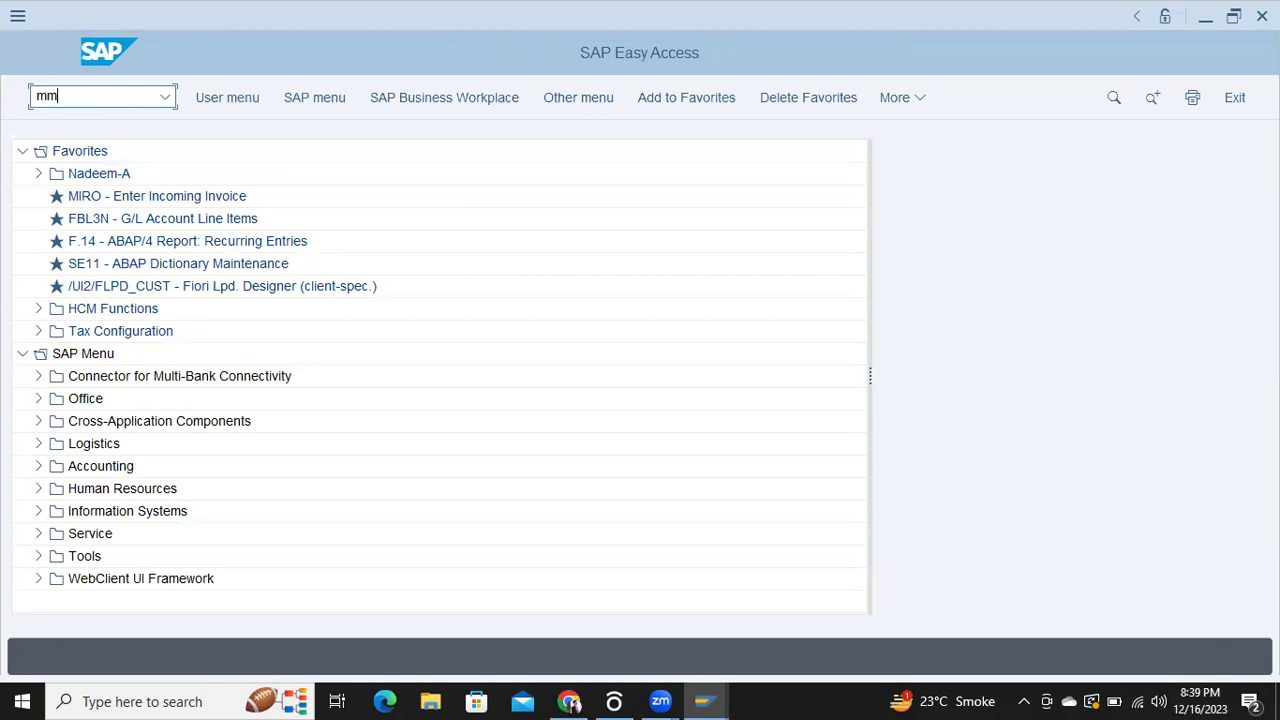
type("1")
key("Return")
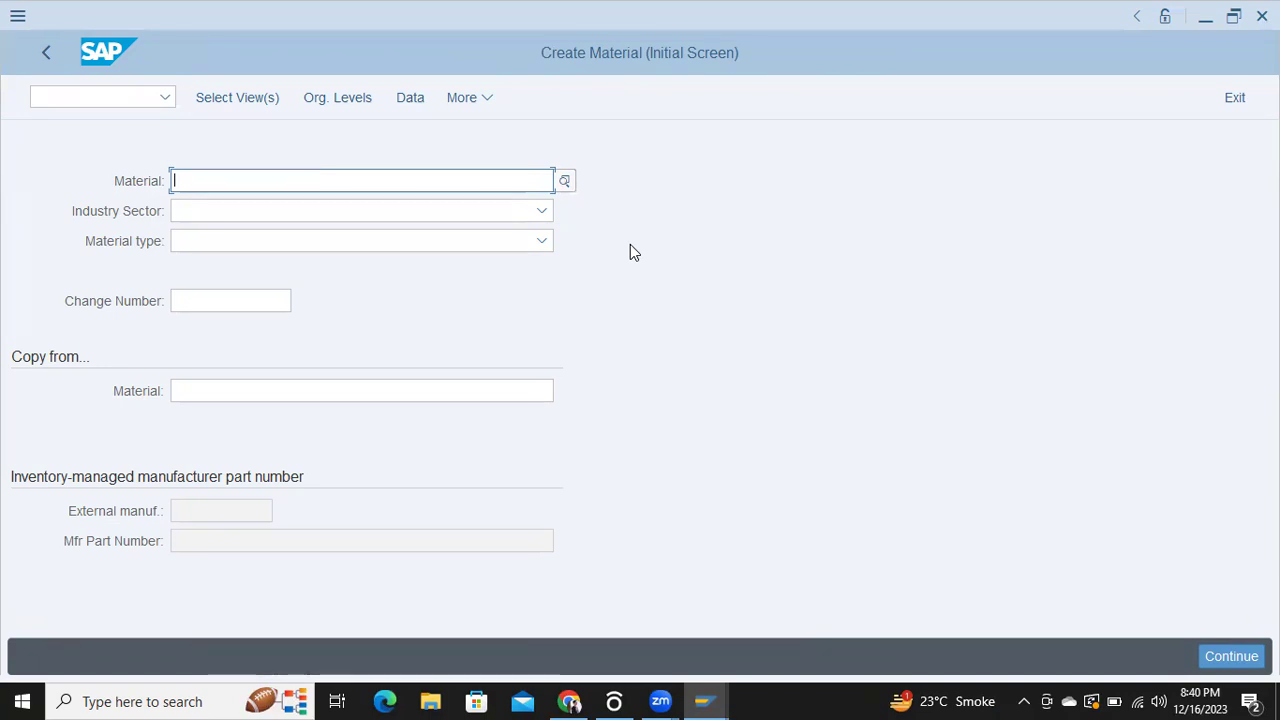
- Set the industry sector to Chemical industry and the material type to Finished Product (FERT), and proceed to the organizational levels
left_click(540, 210)
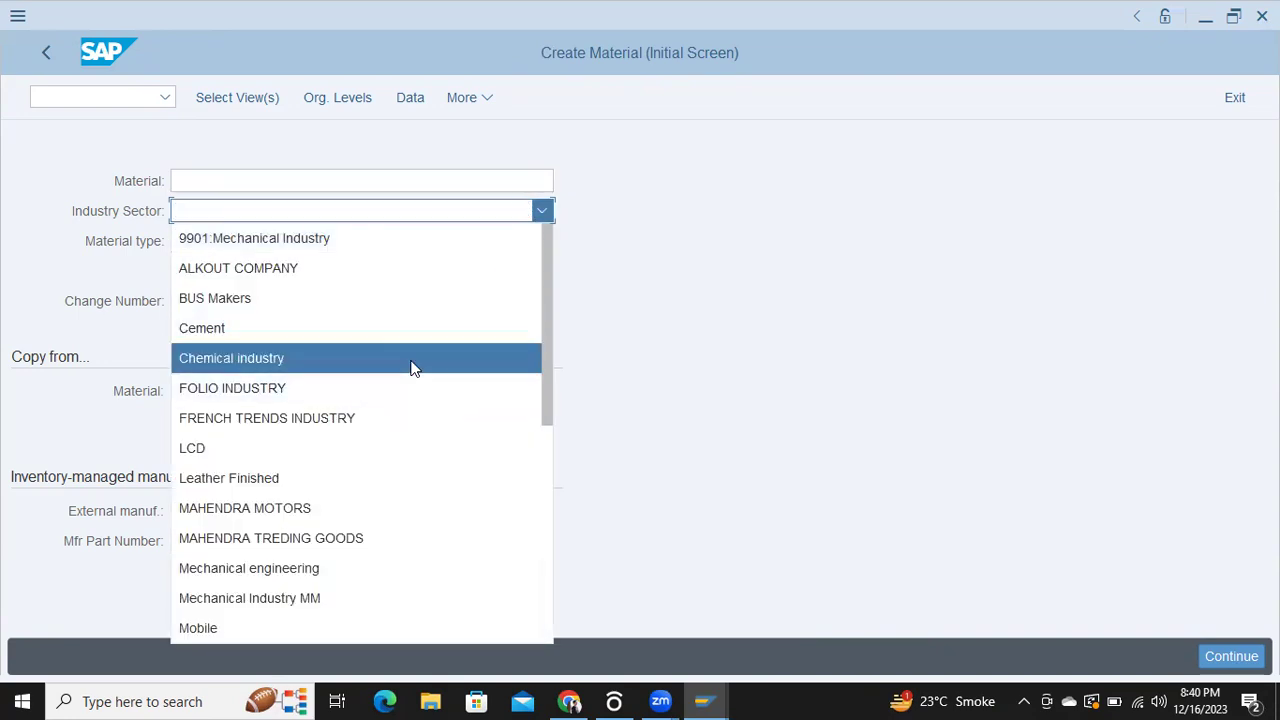
left_click(411, 362)
left_click(356, 240)
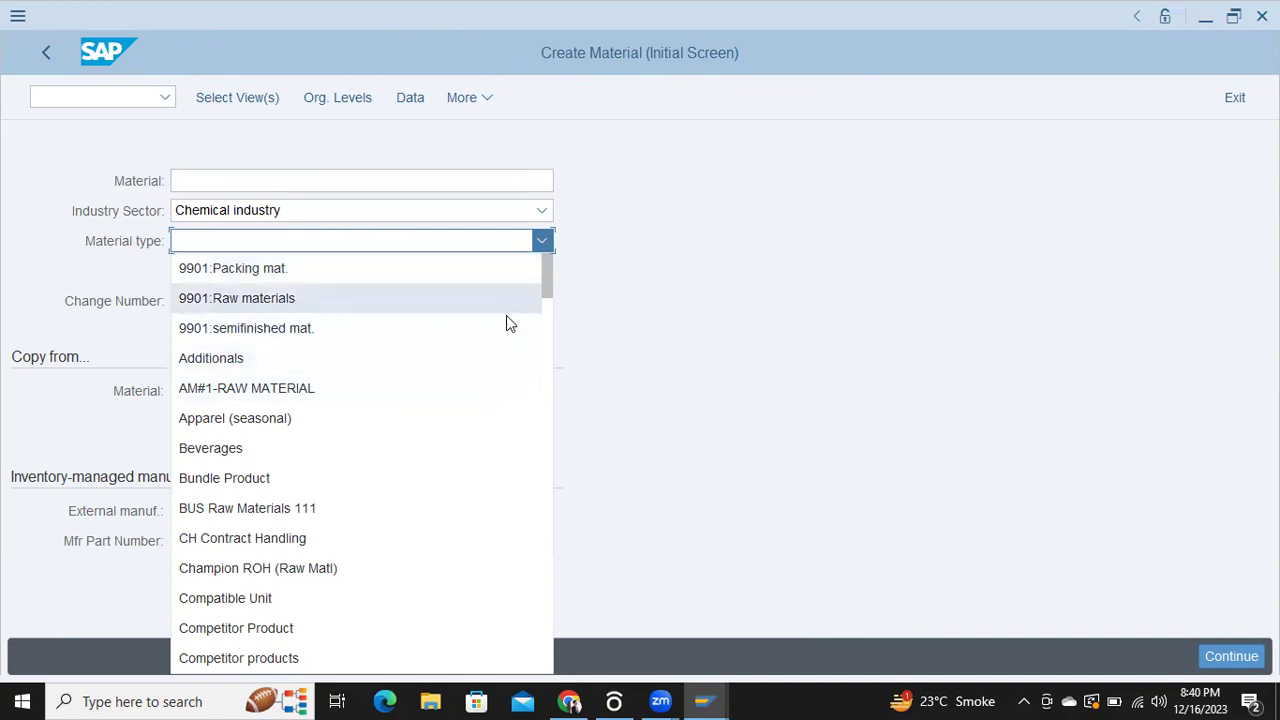
left_click_drag(548, 289, 550, 348)
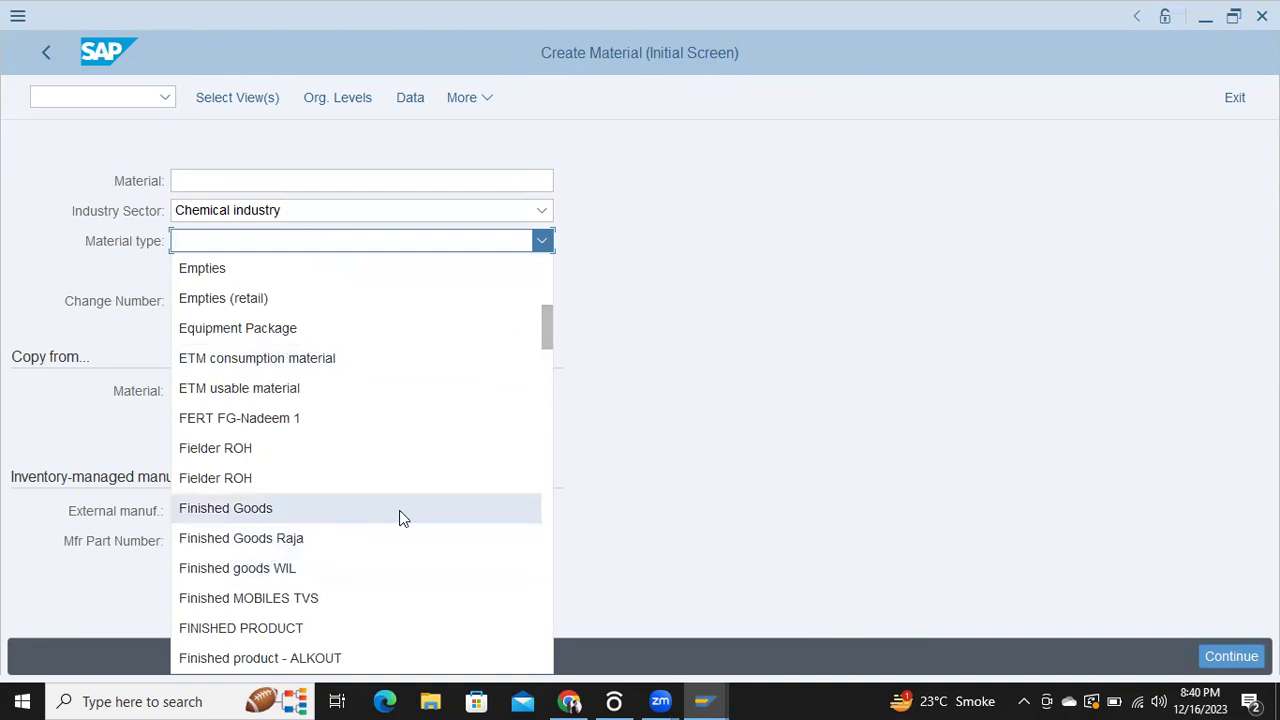
left_click(305, 627)
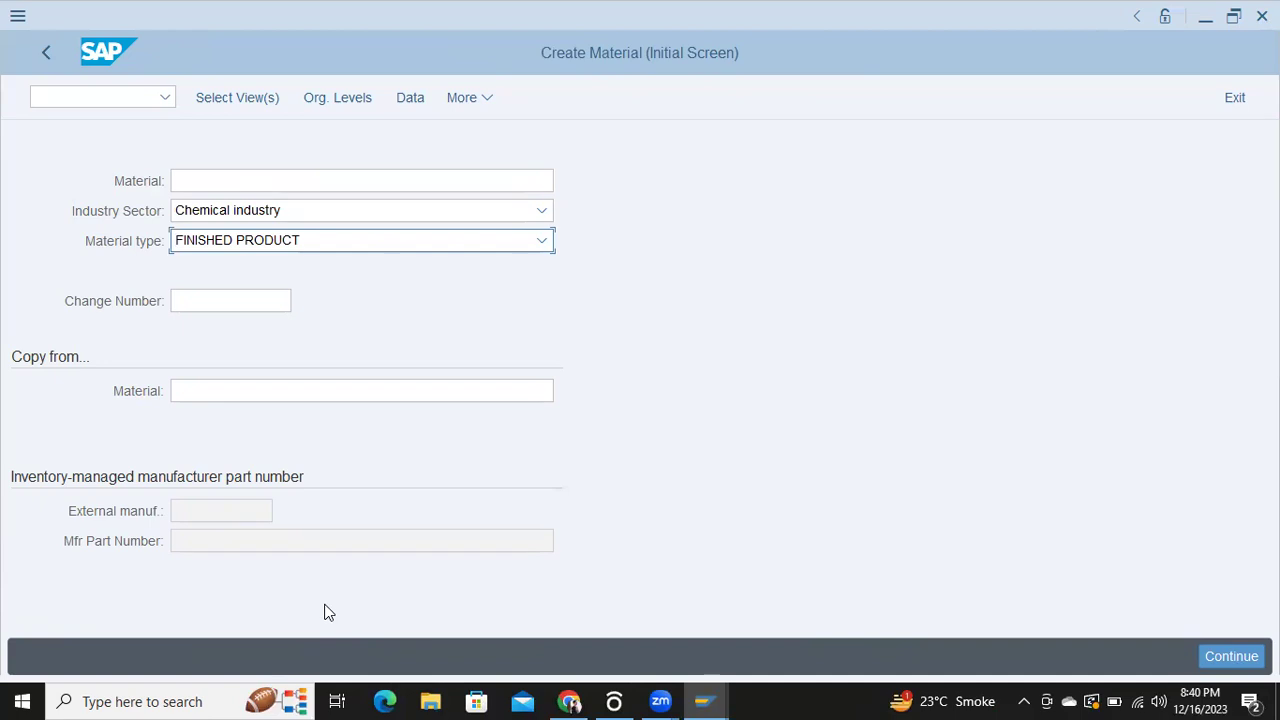
left_click(515, 240)
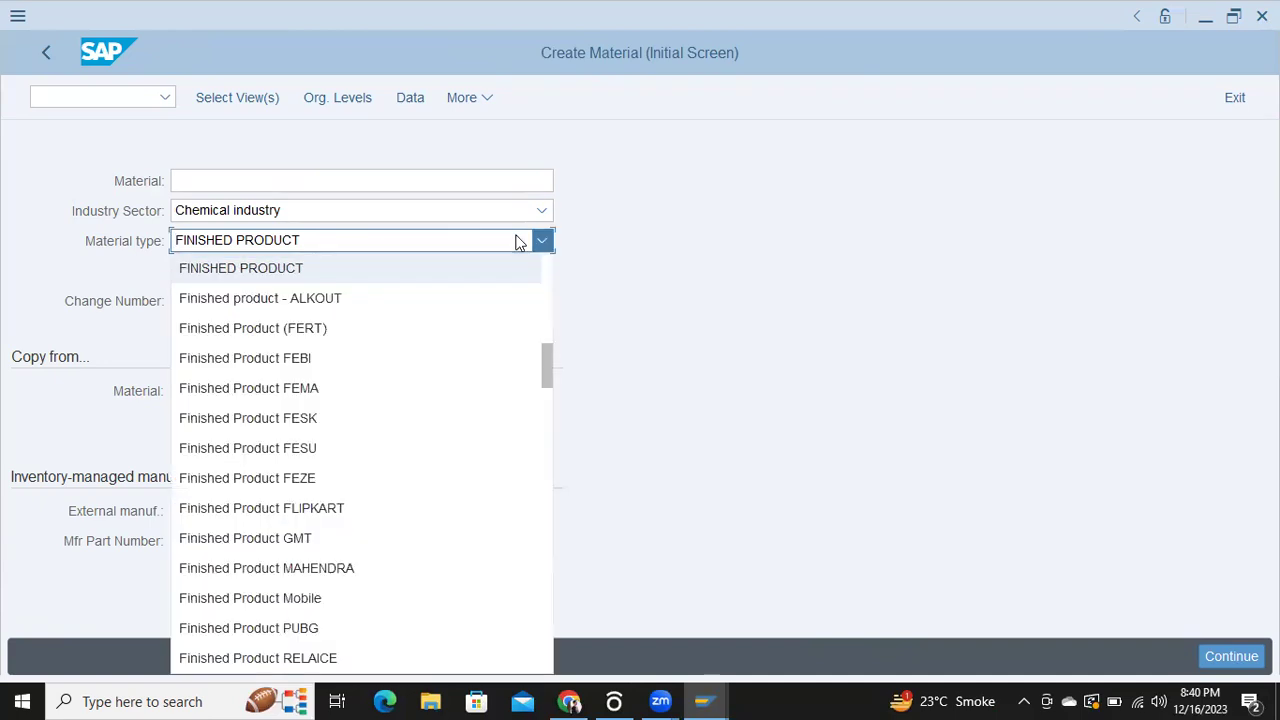
left_click(315, 334)
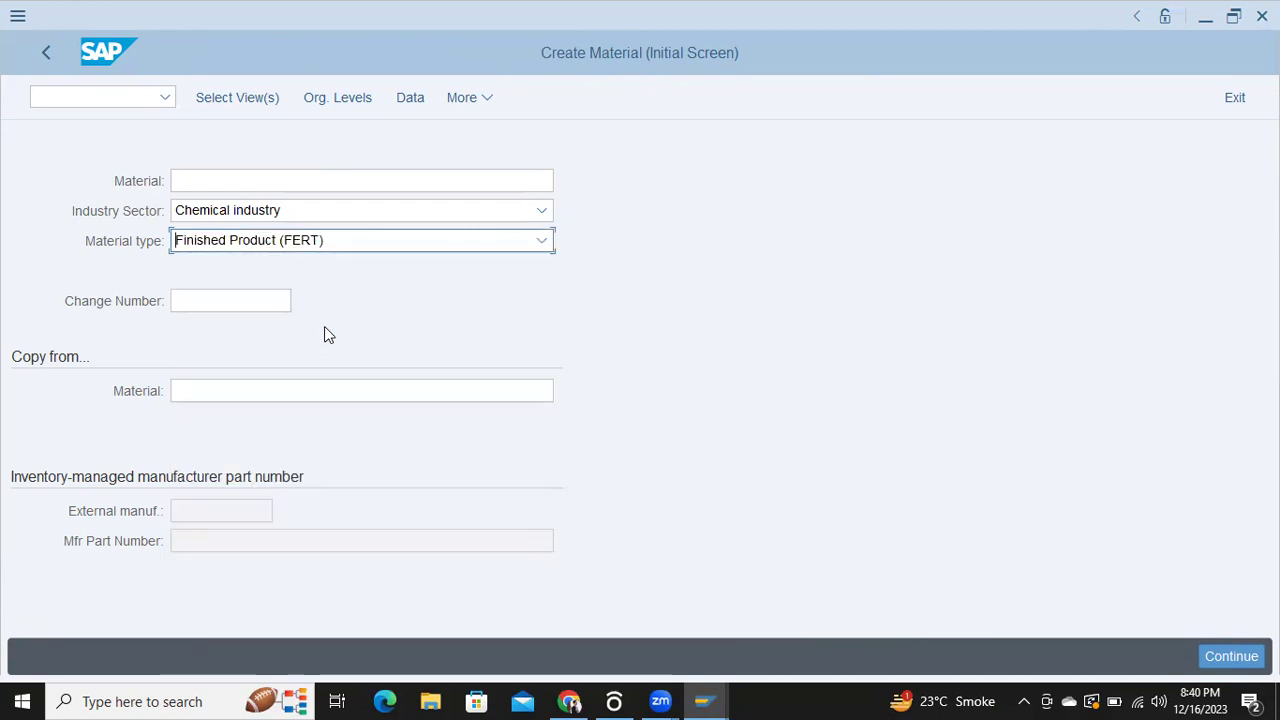
key("Return")
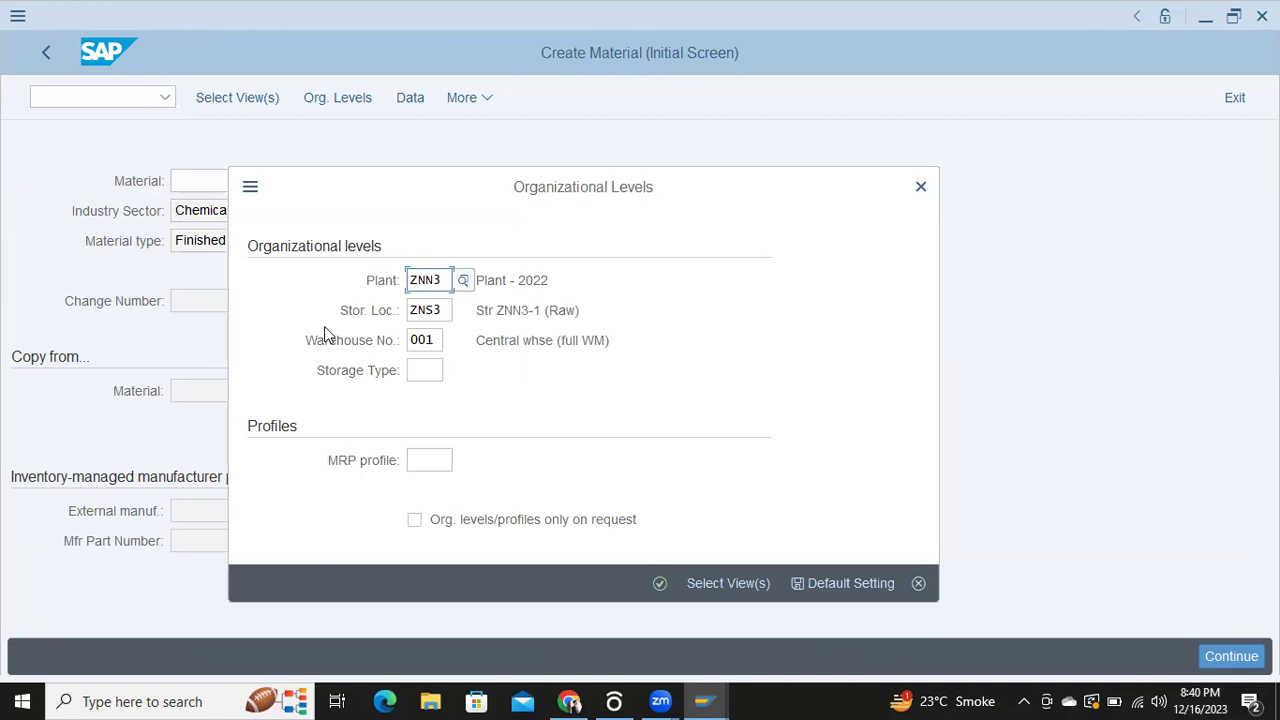
left_click(463, 281)
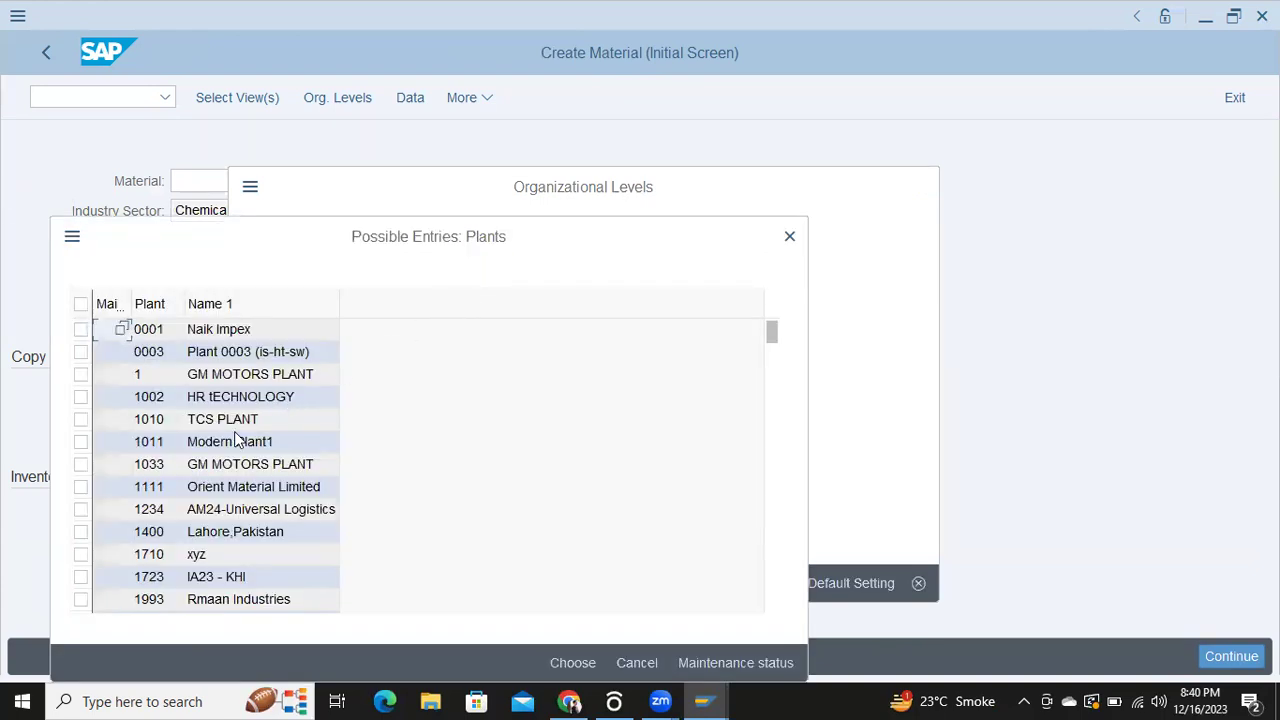
scroll(236, 443, "down", 2)
scroll(236, 443, "down", 3)
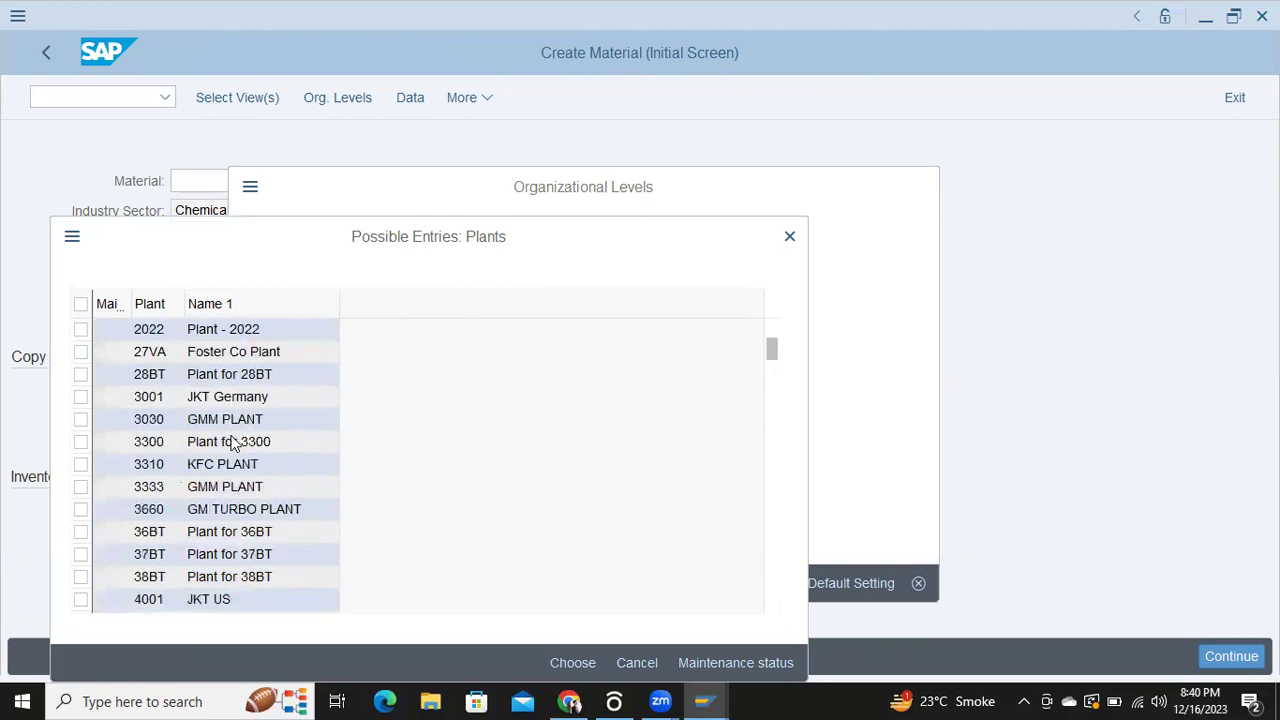
scroll(234, 443, "down", 6)
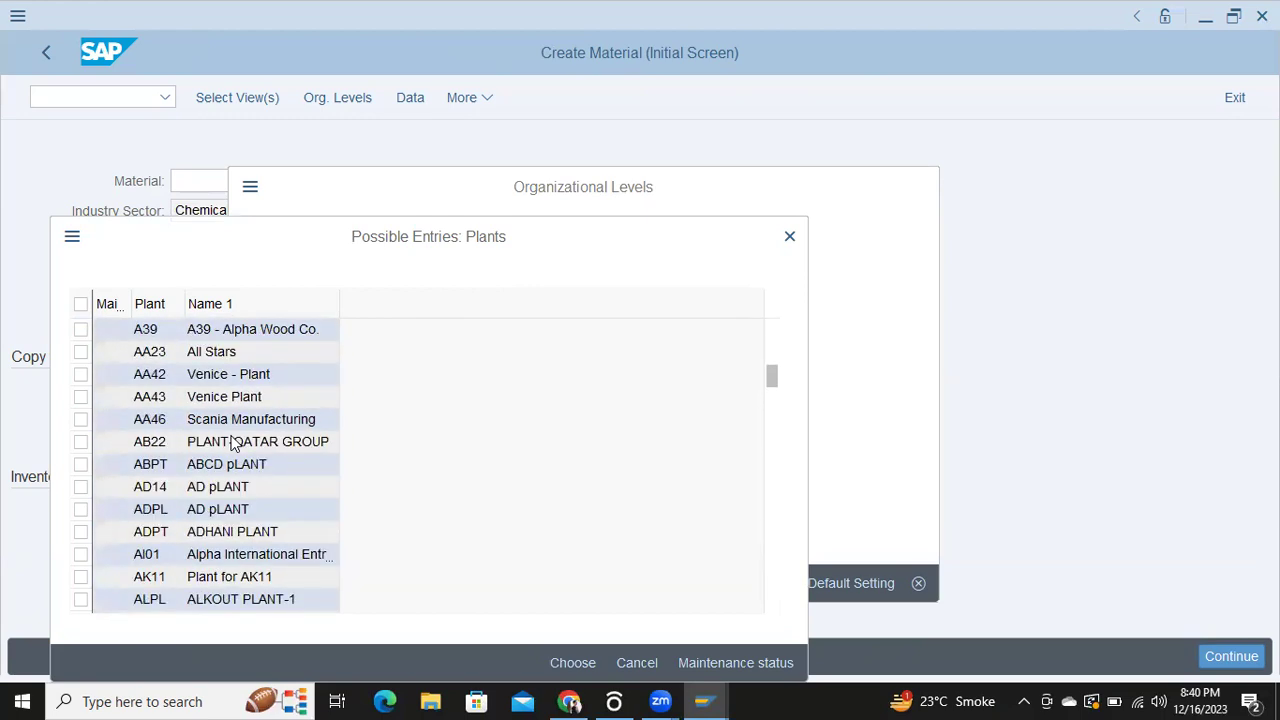
scroll(232, 443, "down", 5)
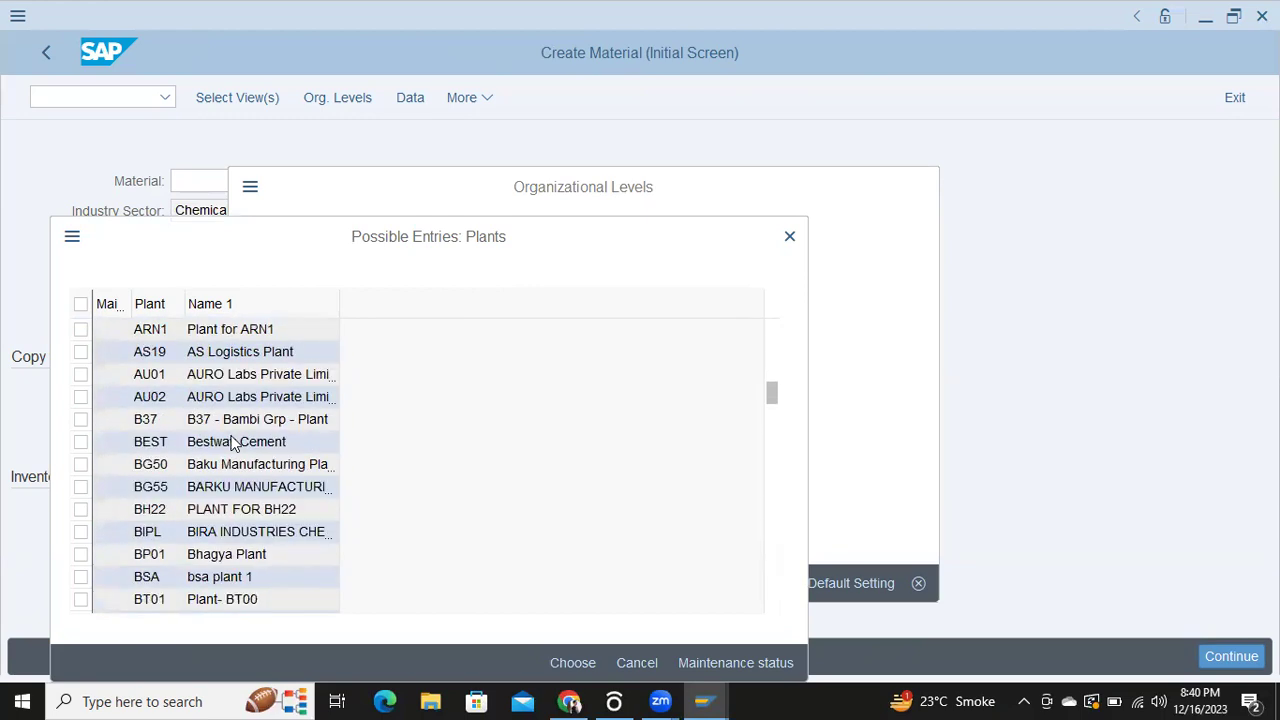
left_click(789, 236)
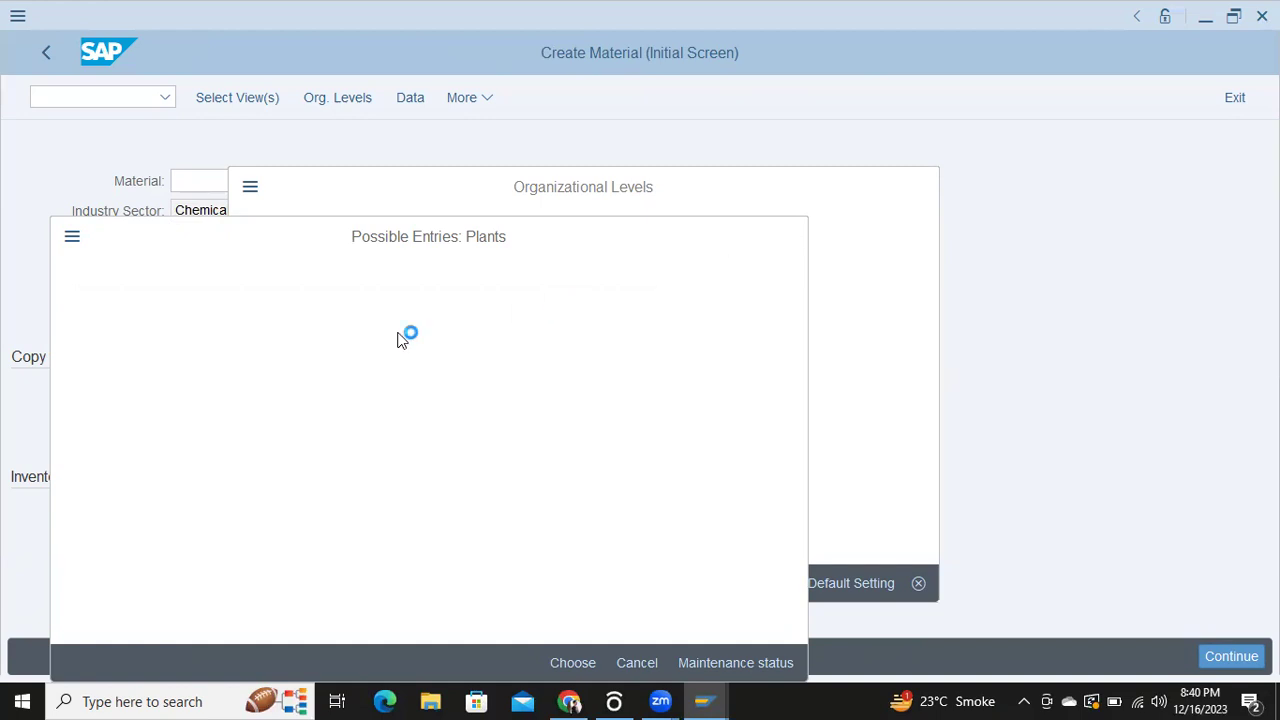
- Set the plant to 2022 in the organizational levels of the new material
left_click(435, 281)
left_click(435, 309)
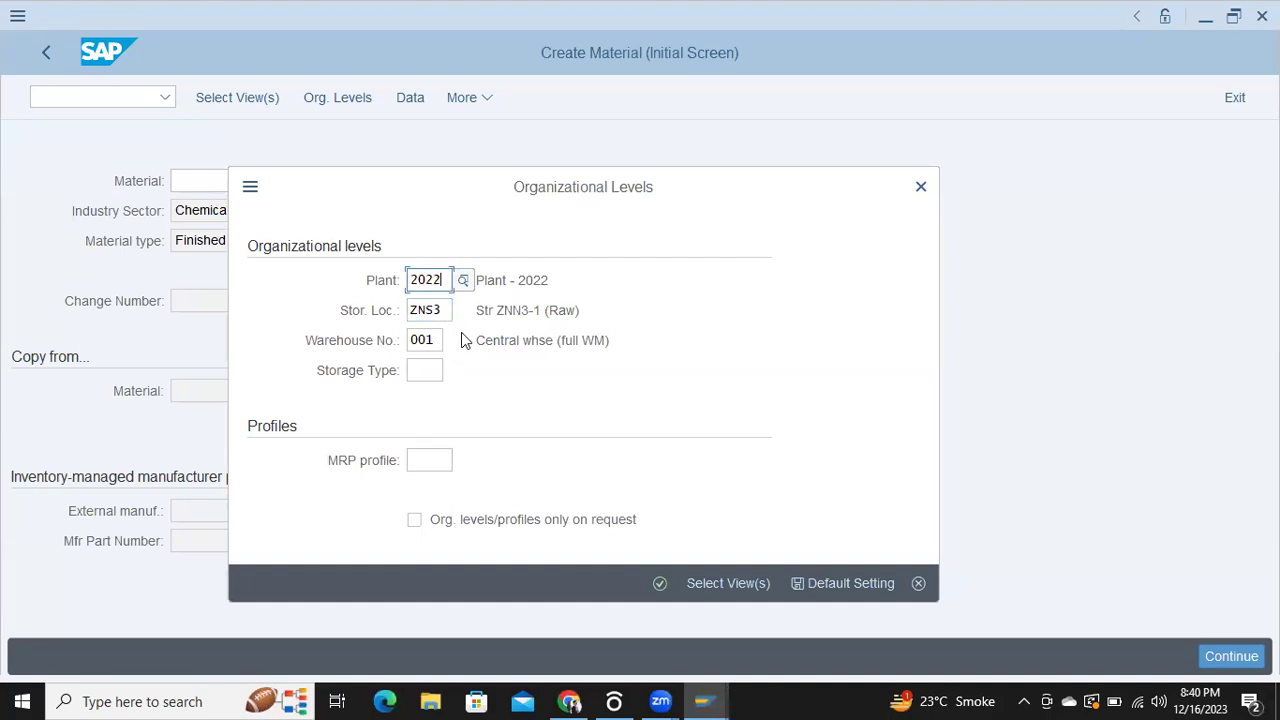
- Set the storage location to 2022 (SLOCATION 2022) for plant 2022 and confirm the organizational levels
key("Return")
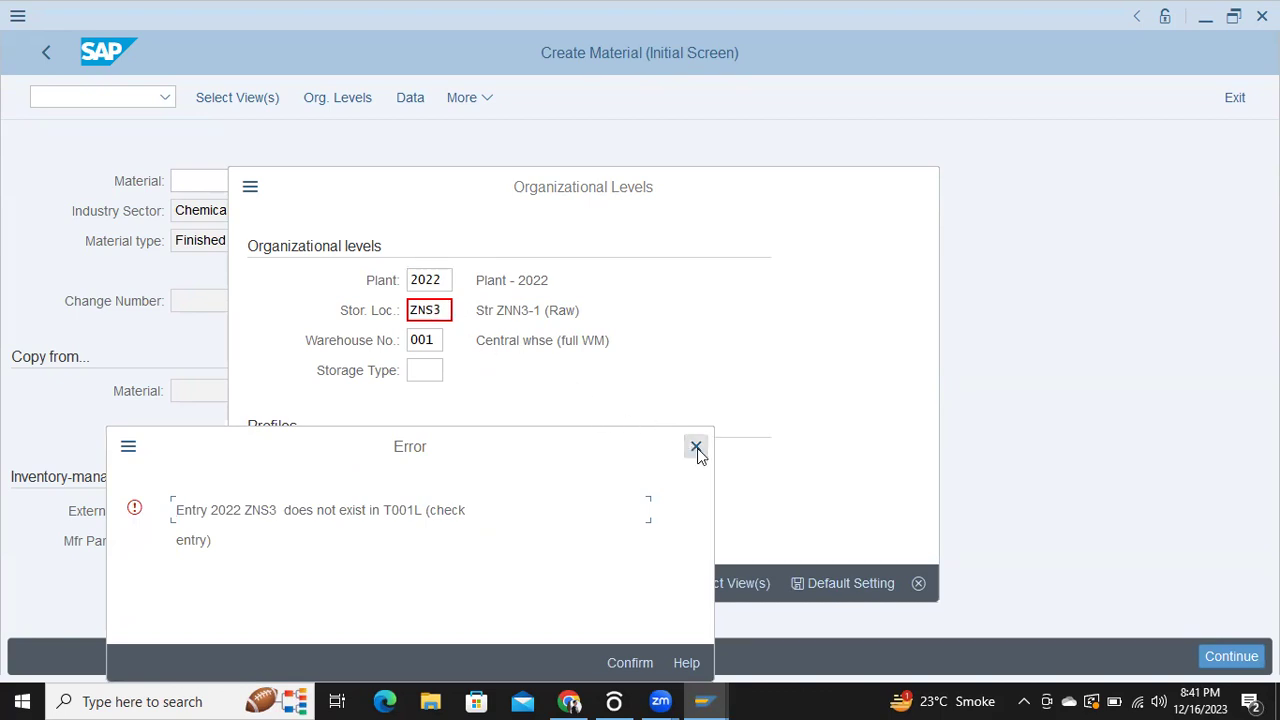
left_click(697, 449)
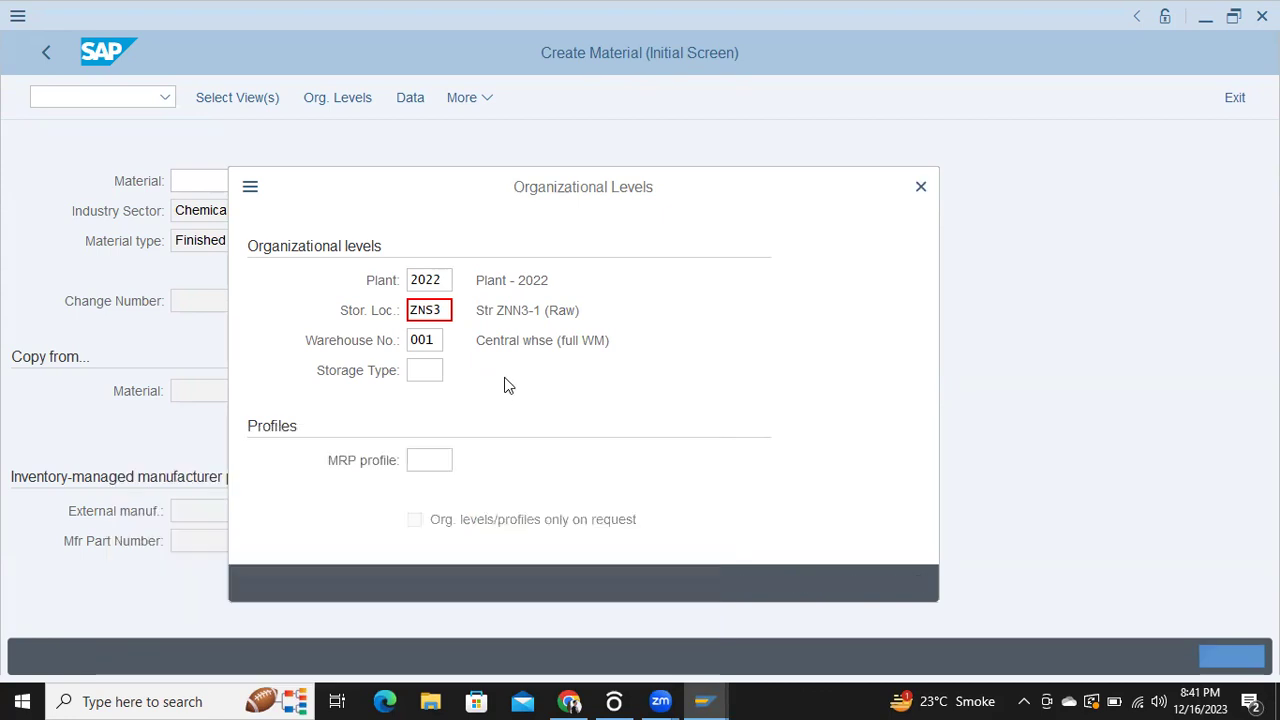
left_click(465, 318)
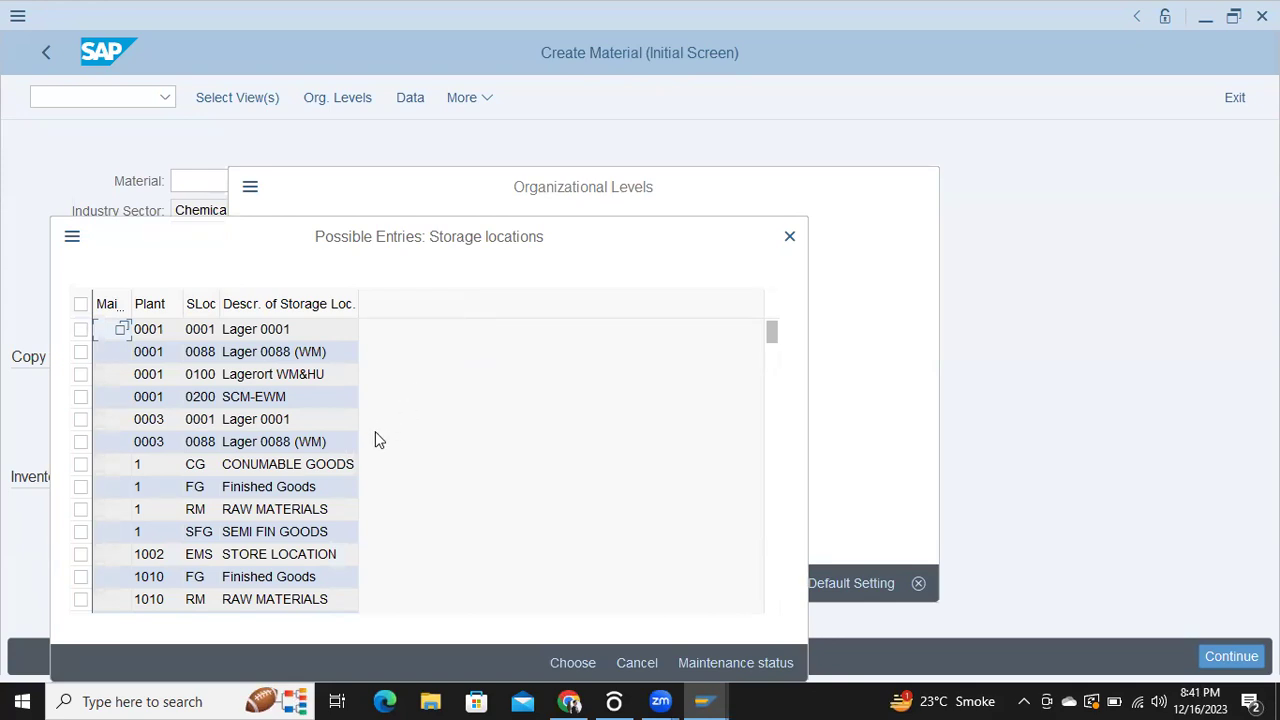
scroll(210, 458, "down", 6)
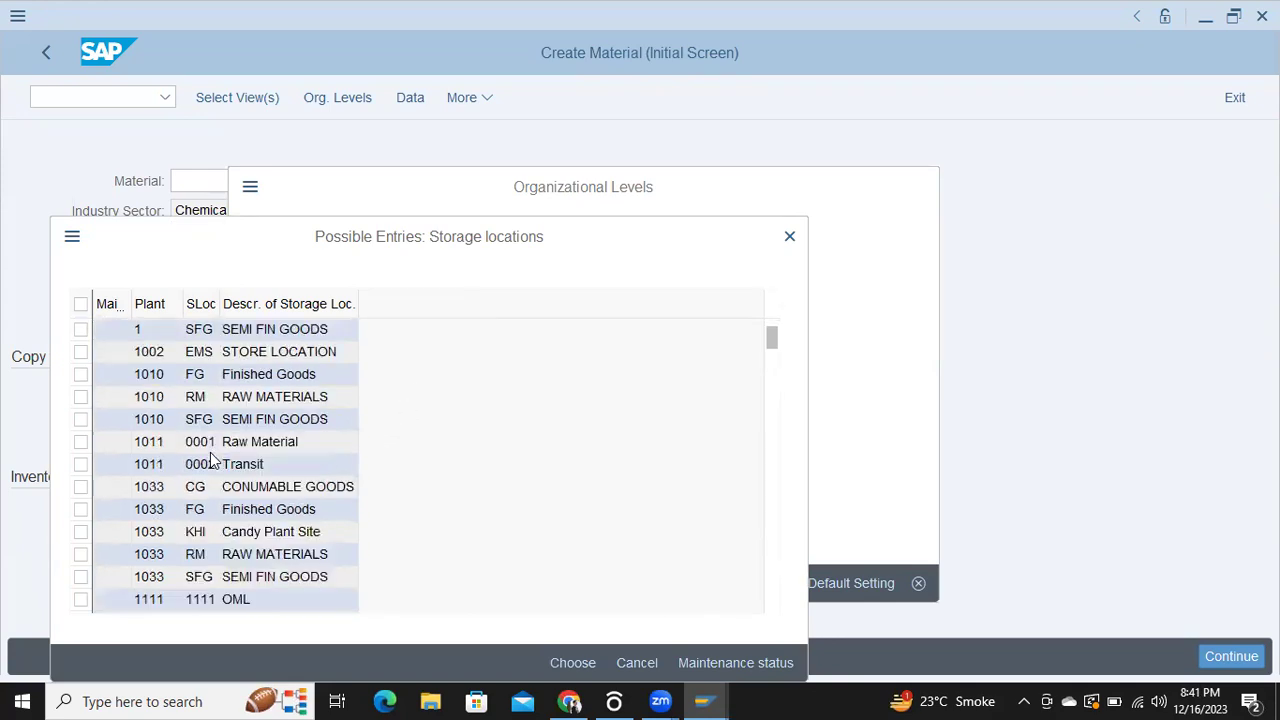
scroll(208, 456, "down", 8)
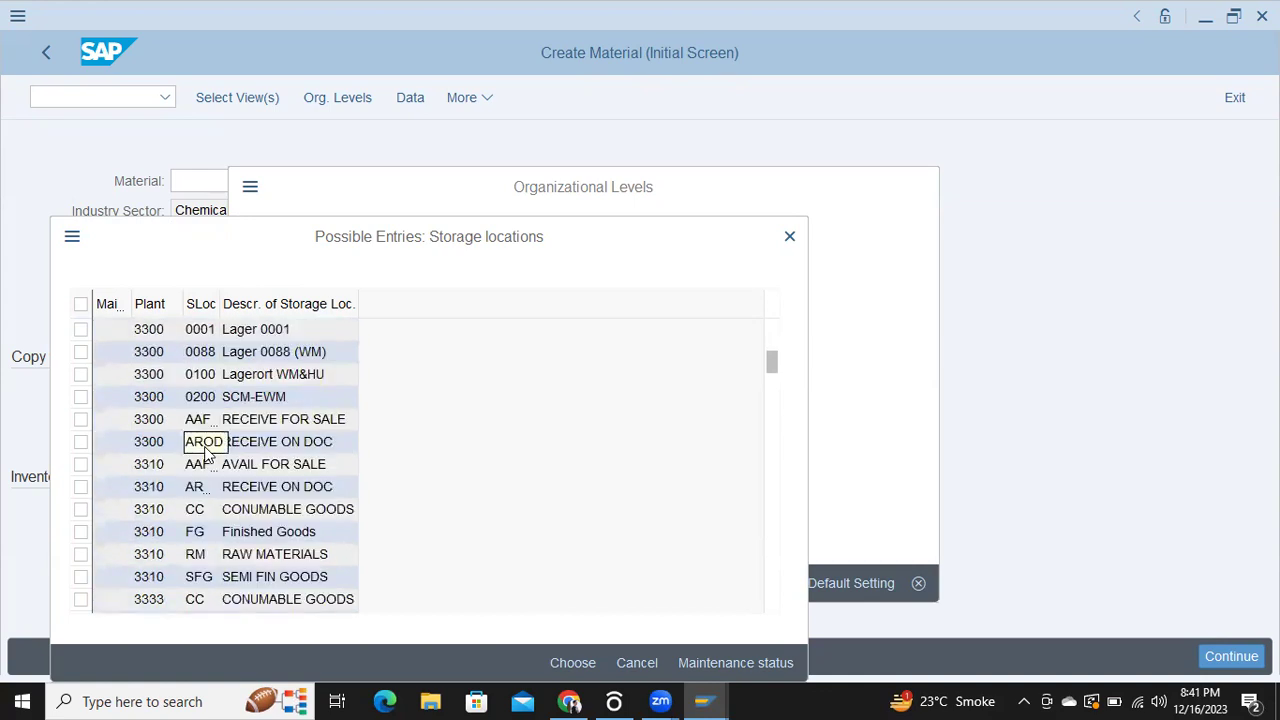
scroll(178, 442, "up", 3)
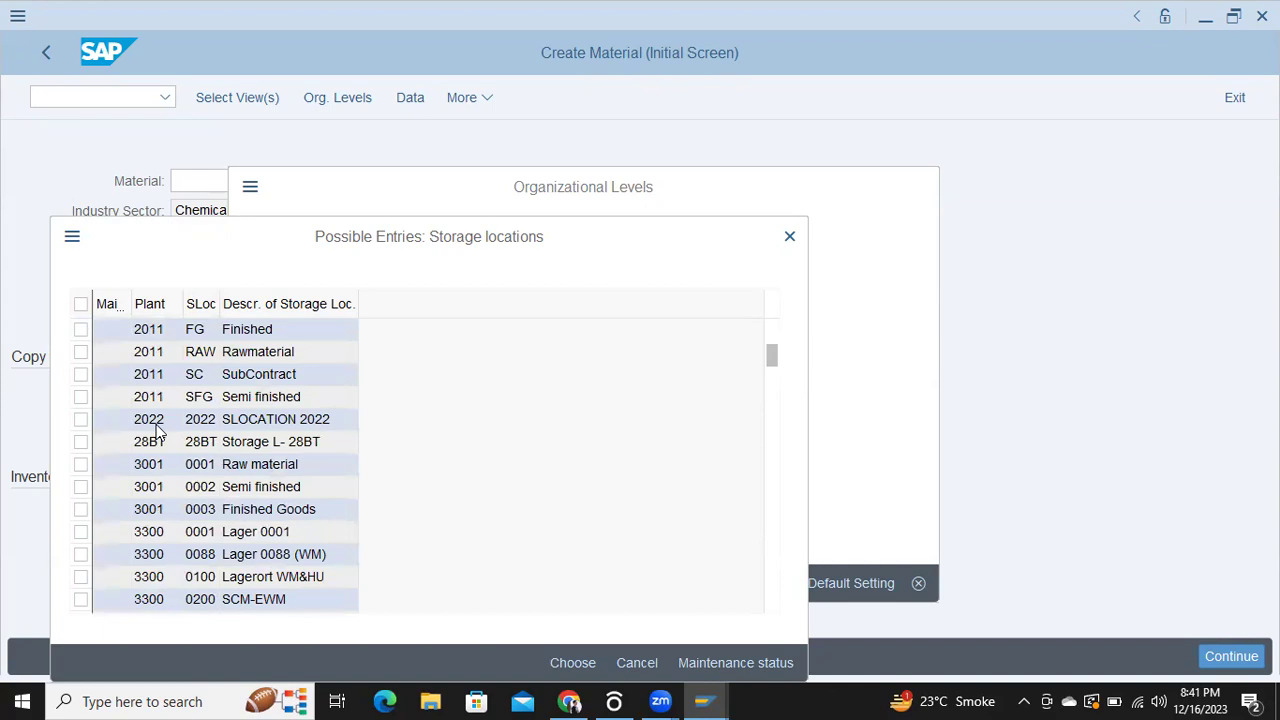
left_click(150, 420)
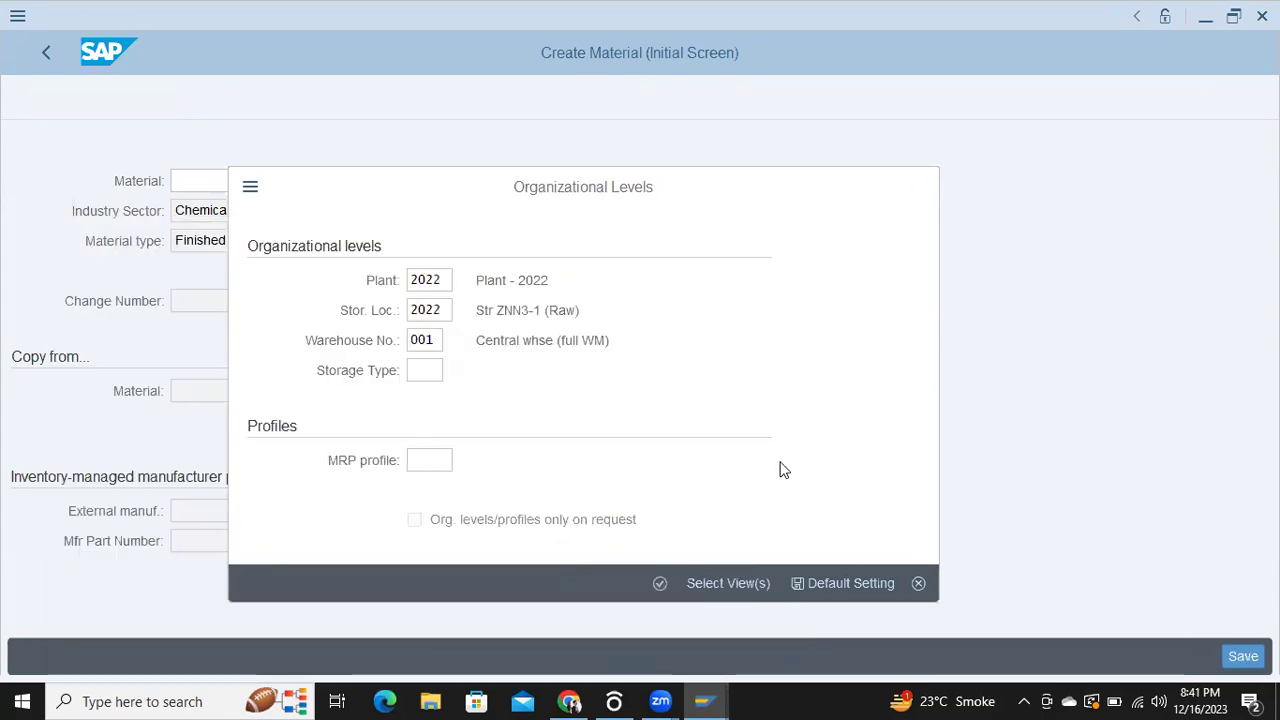
key("Return")
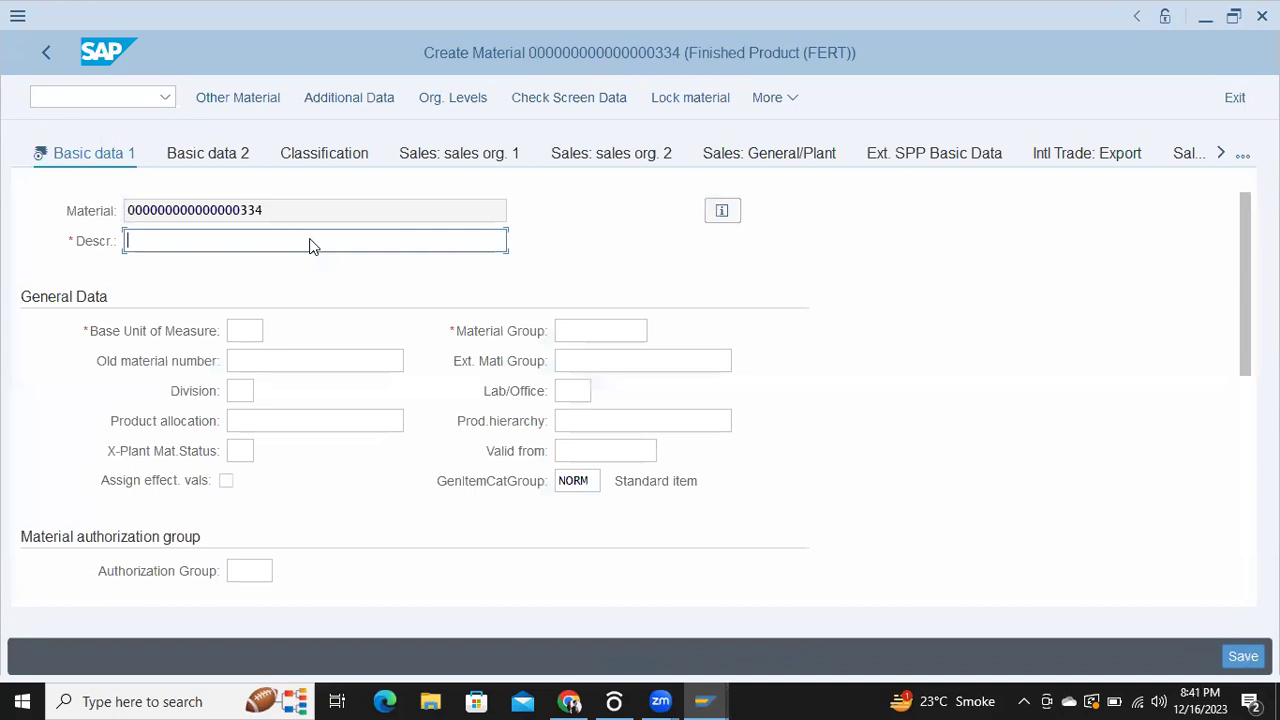
- Enter preform as the material description and set the base unit of measure to BT (Bottle)
type("preform")
left_click(251, 330)
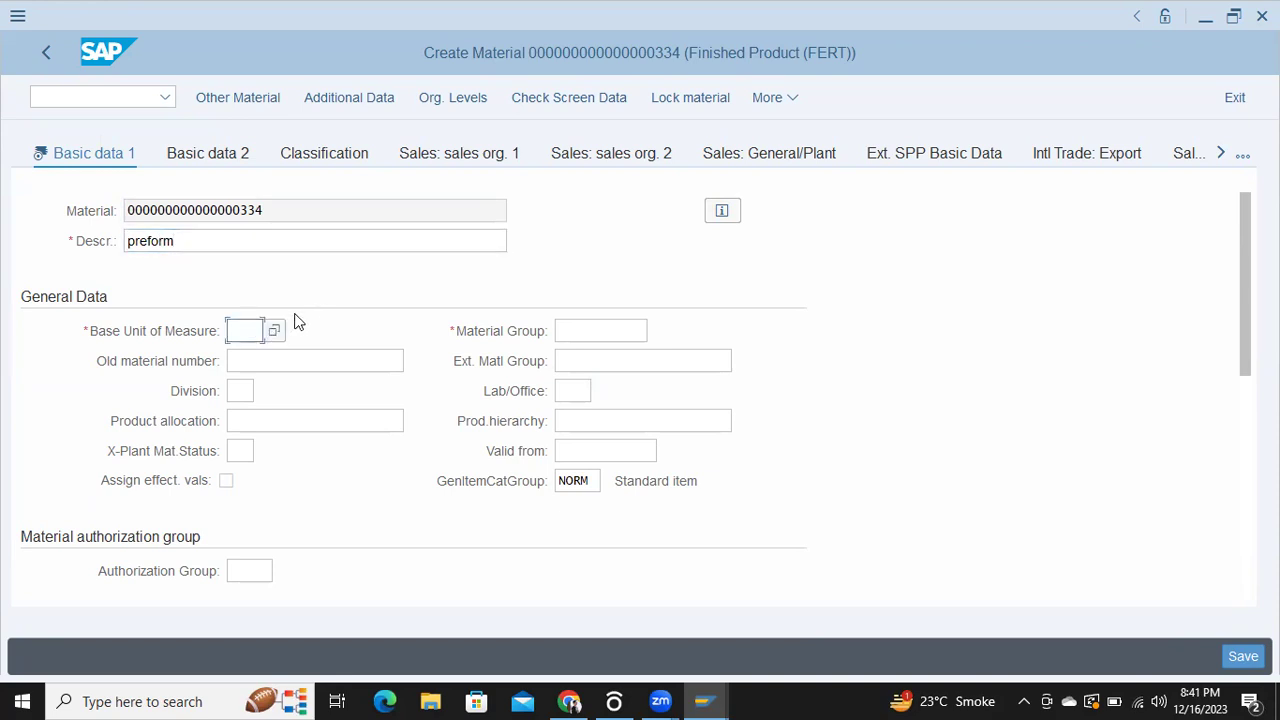
left_click(275, 332)
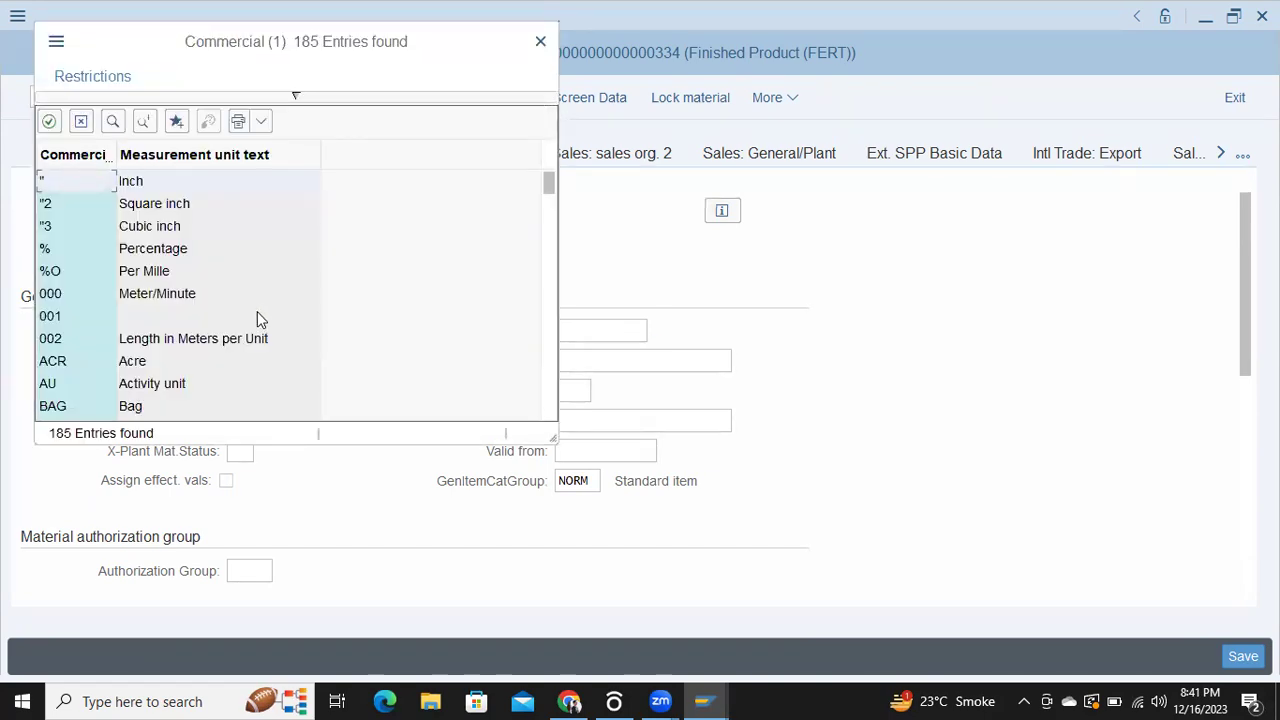
scroll(257, 320, "down", 1)
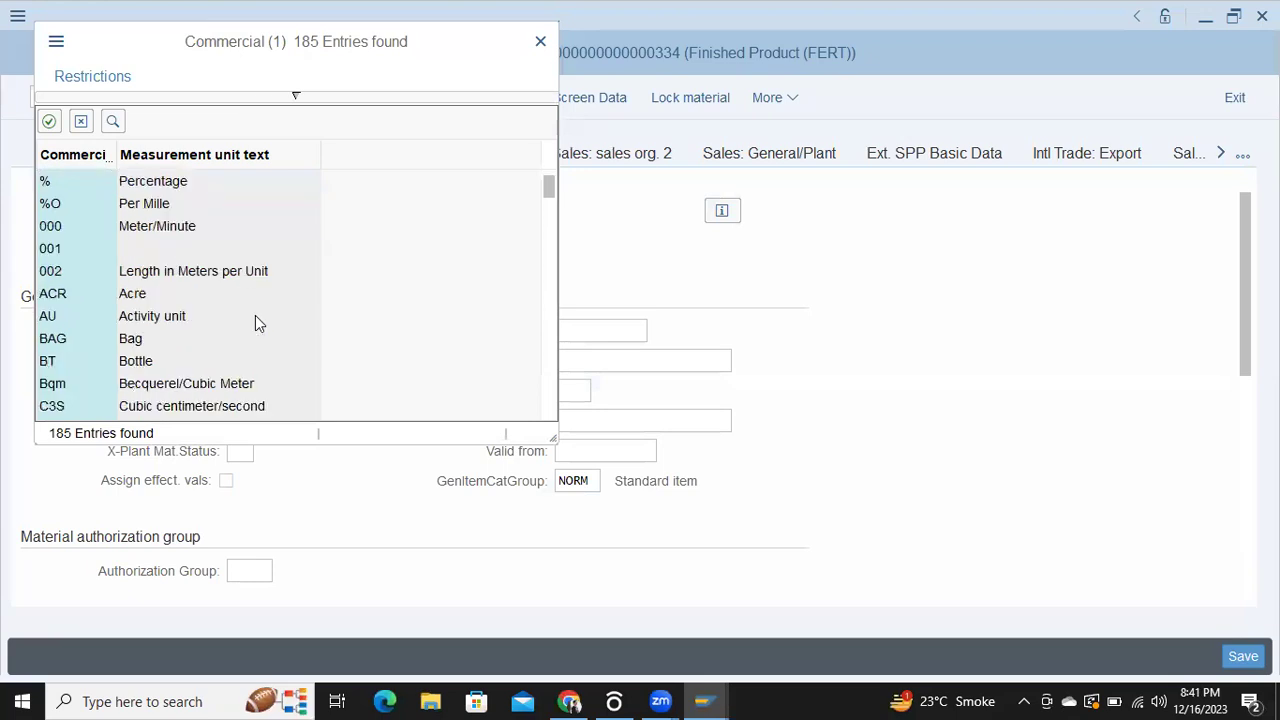
double_click(143, 364)
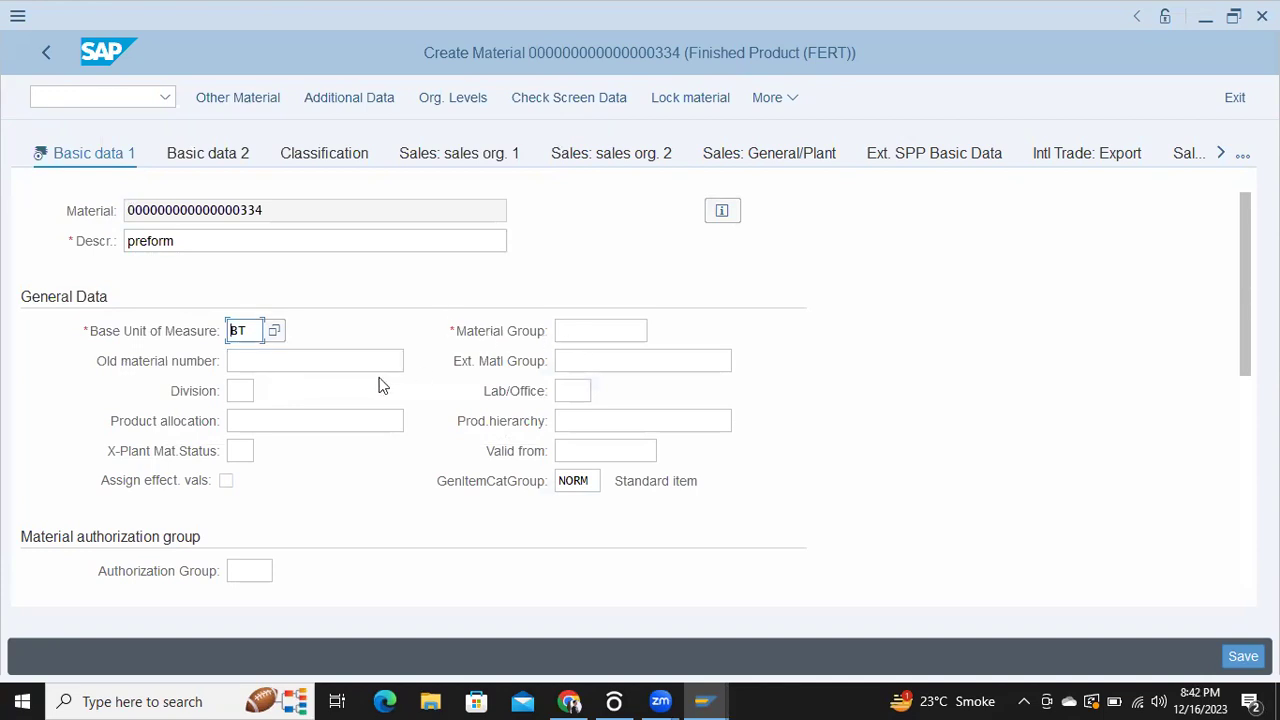
- Look through the Basic data 1 fields, from the general data to the dimensions and packaging sections
left_click(356, 419)
scroll(358, 432, "down", 2)
scroll(358, 432, "down", 4)
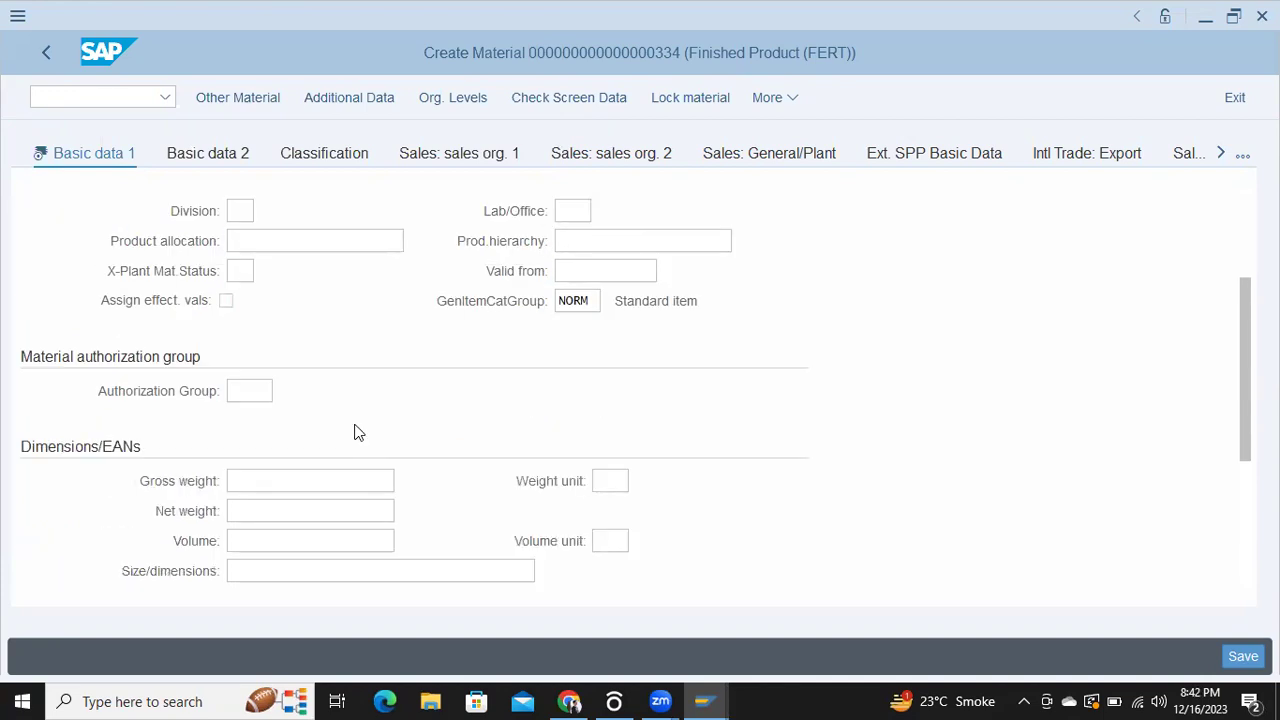
scroll(356, 428, "up", 2)
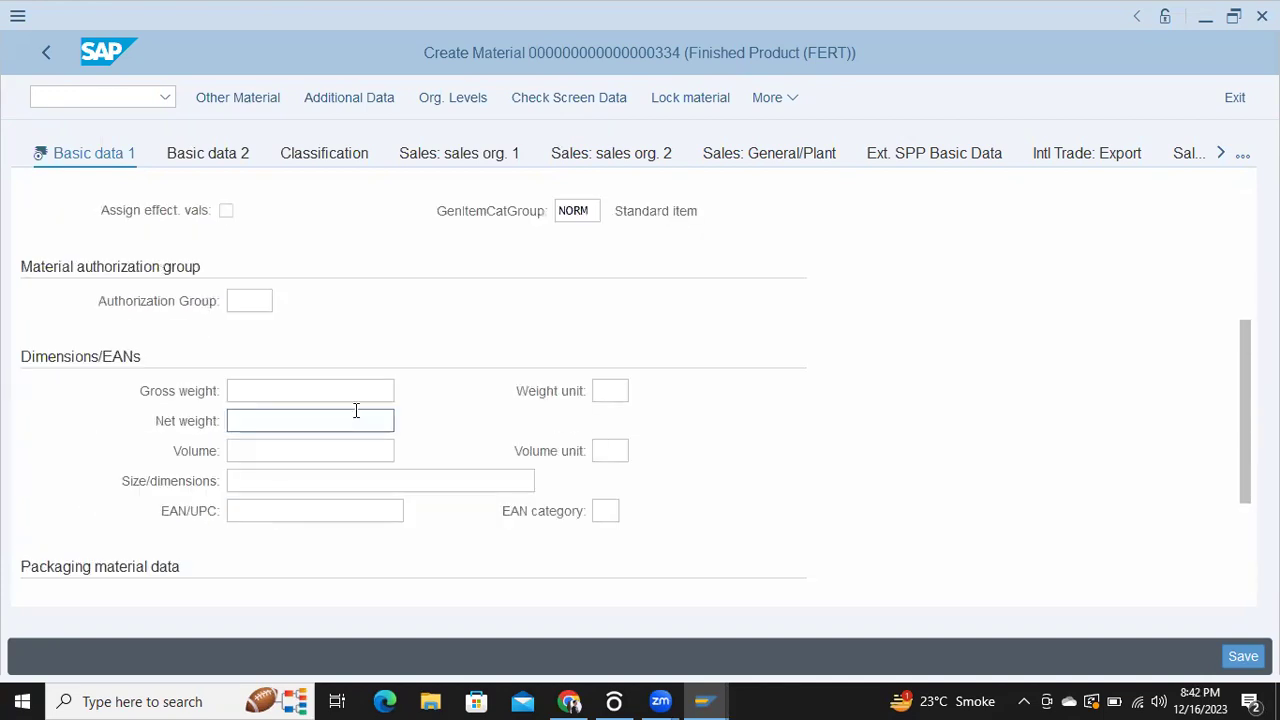
scroll(388, 333, "up", 2)
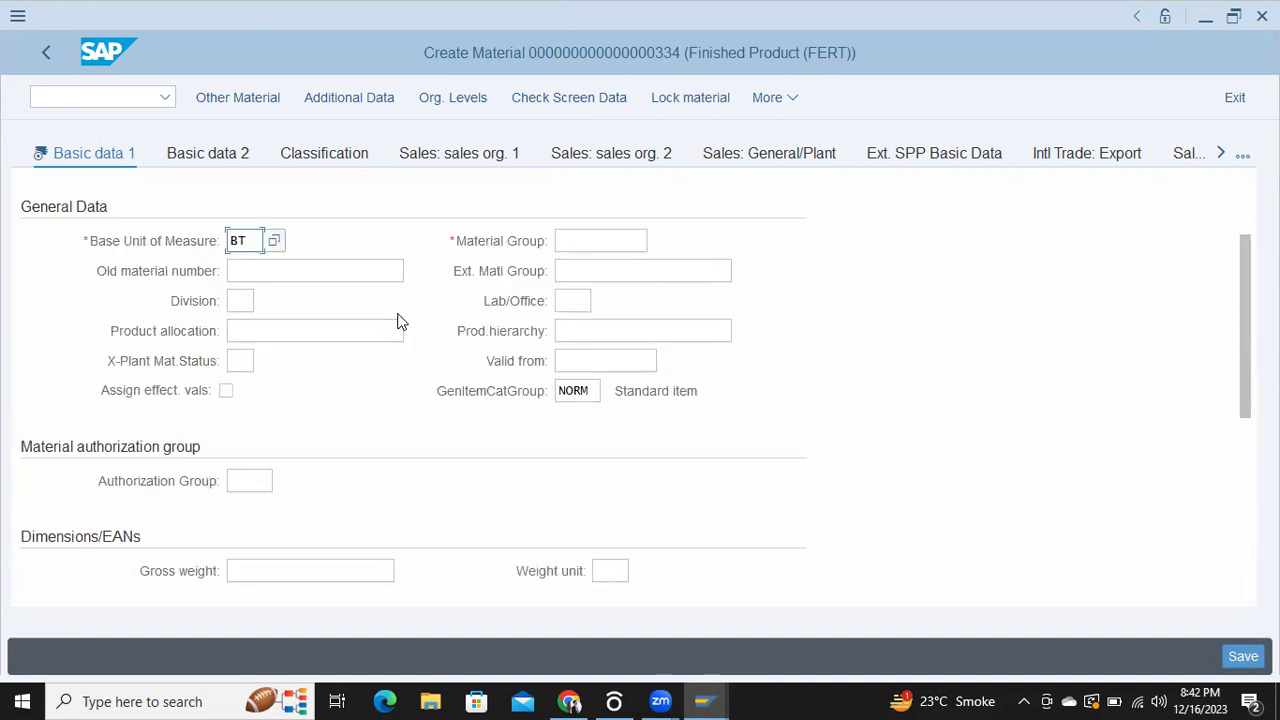
scroll(397, 321, "up", 1)
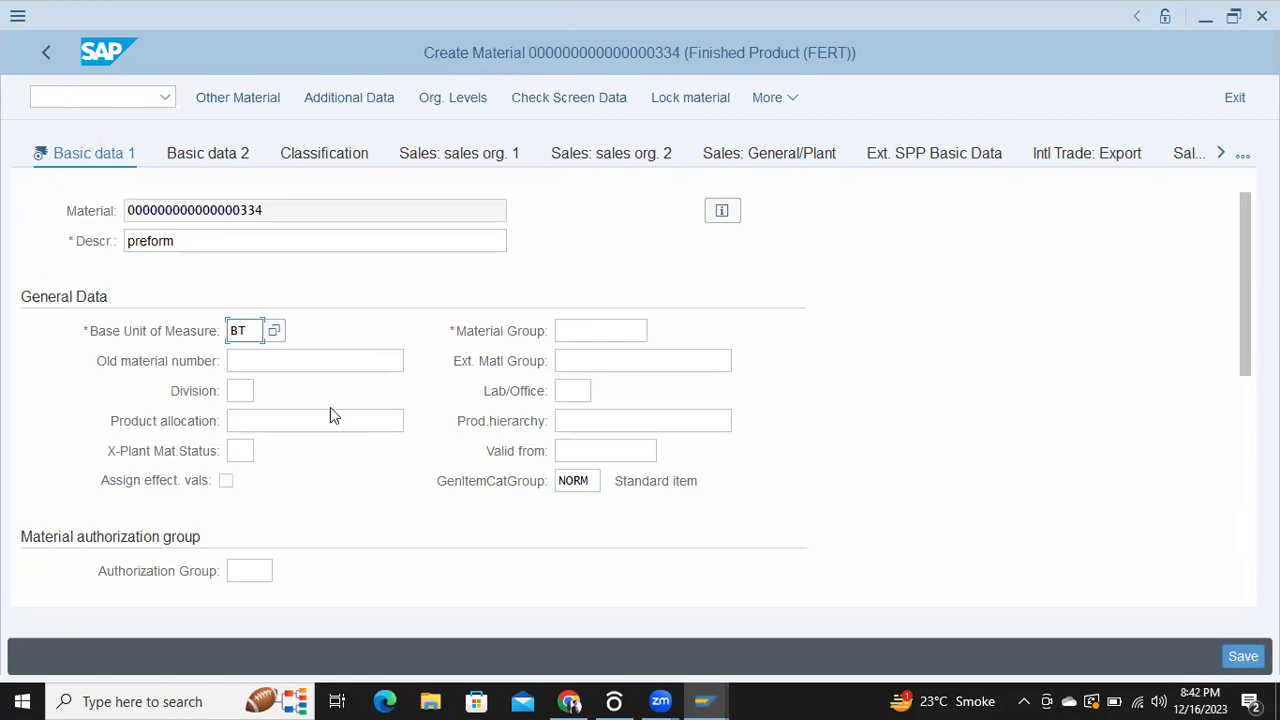
scroll(323, 394, "down", 1)
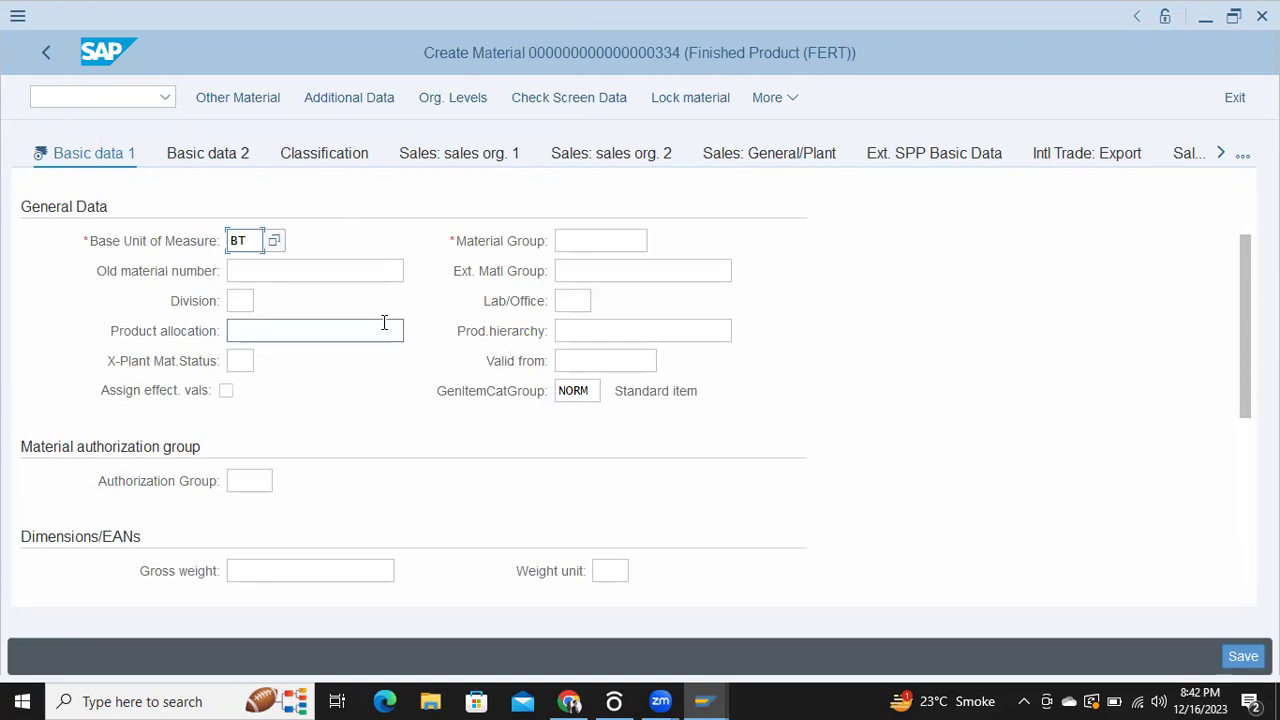
scroll(385, 328, "down", 3)
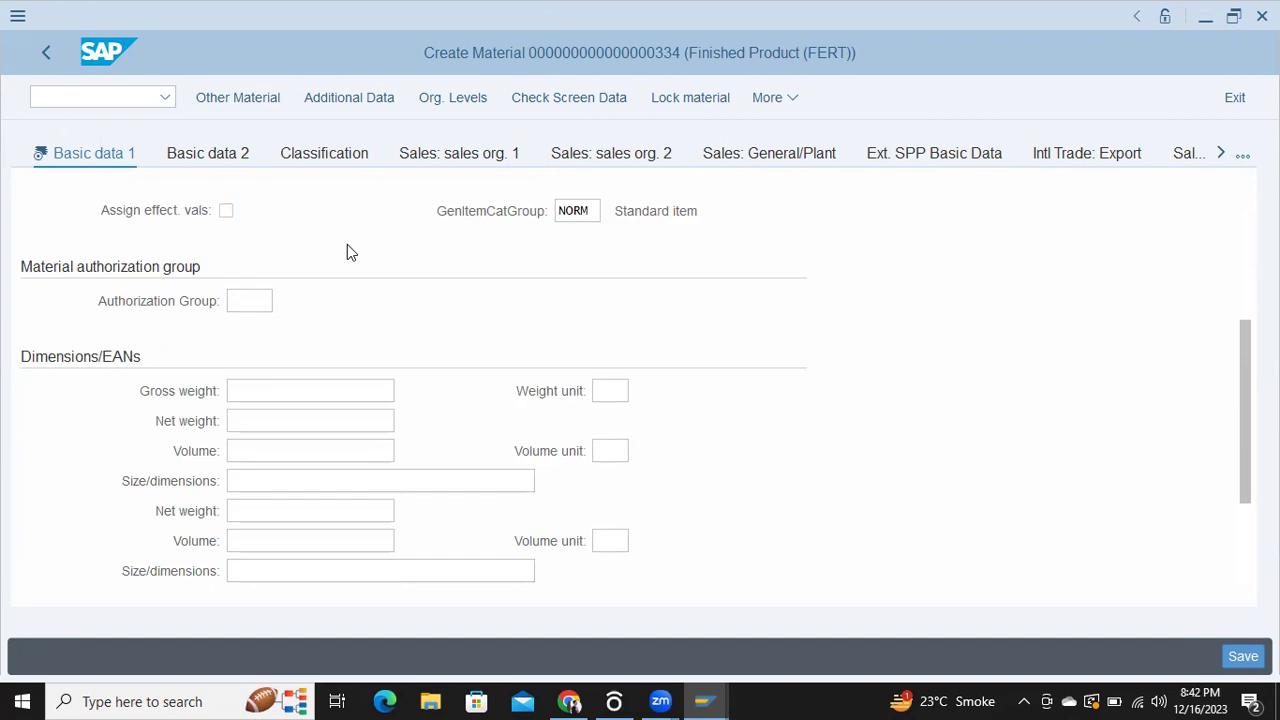
scroll(347, 314, "up", 3)
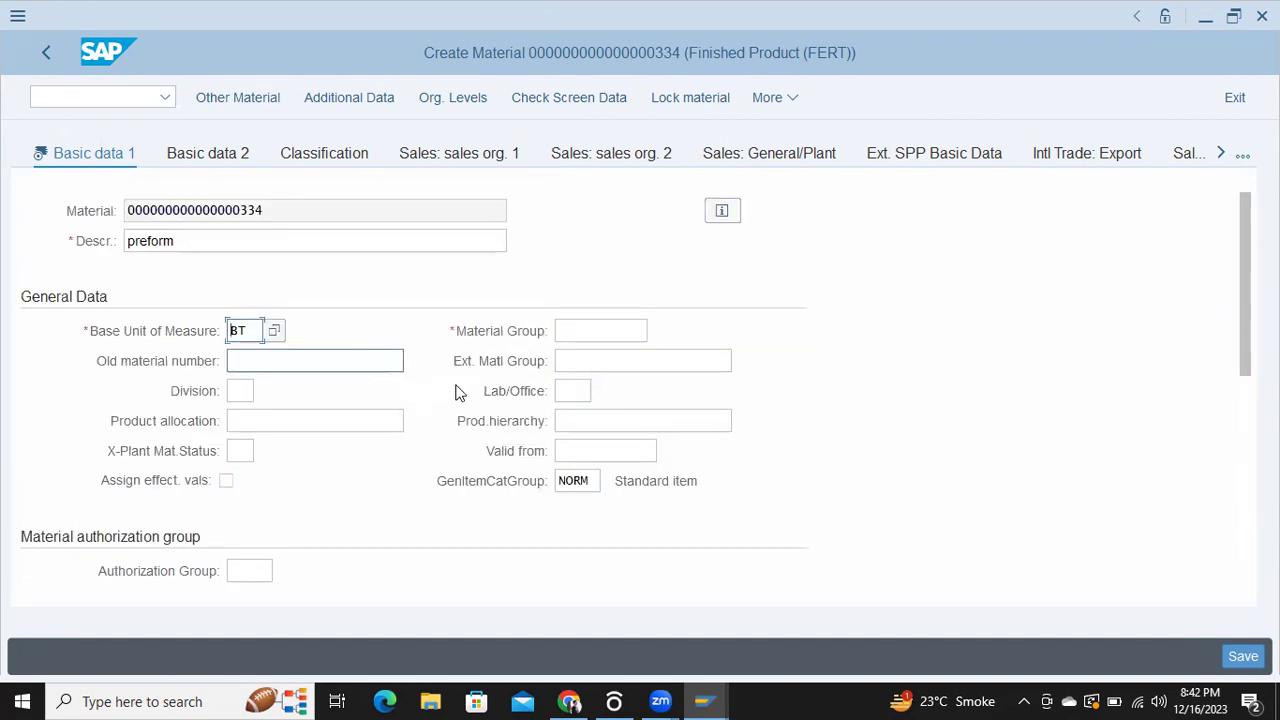
- Set the required material group to B_PLASTIC and continue from the basic data to the Purchasing view
key("Return")
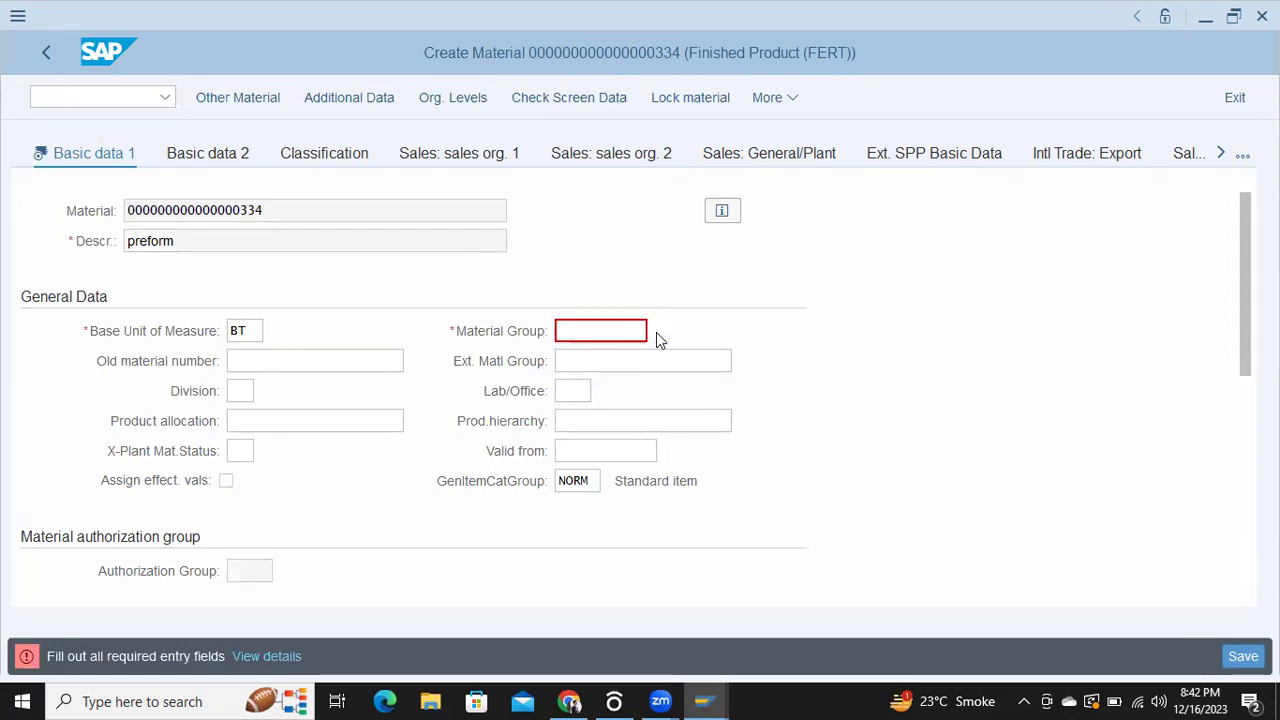
key("F4")
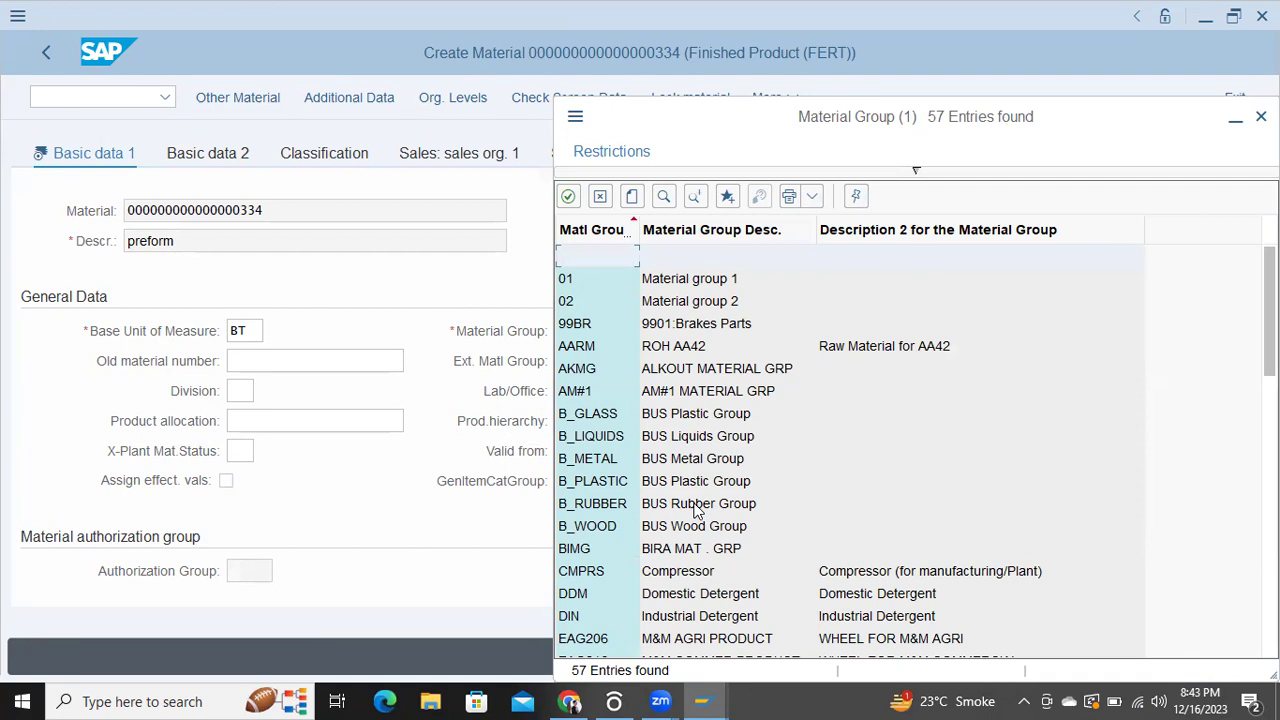
scroll(697, 511, "down", 2)
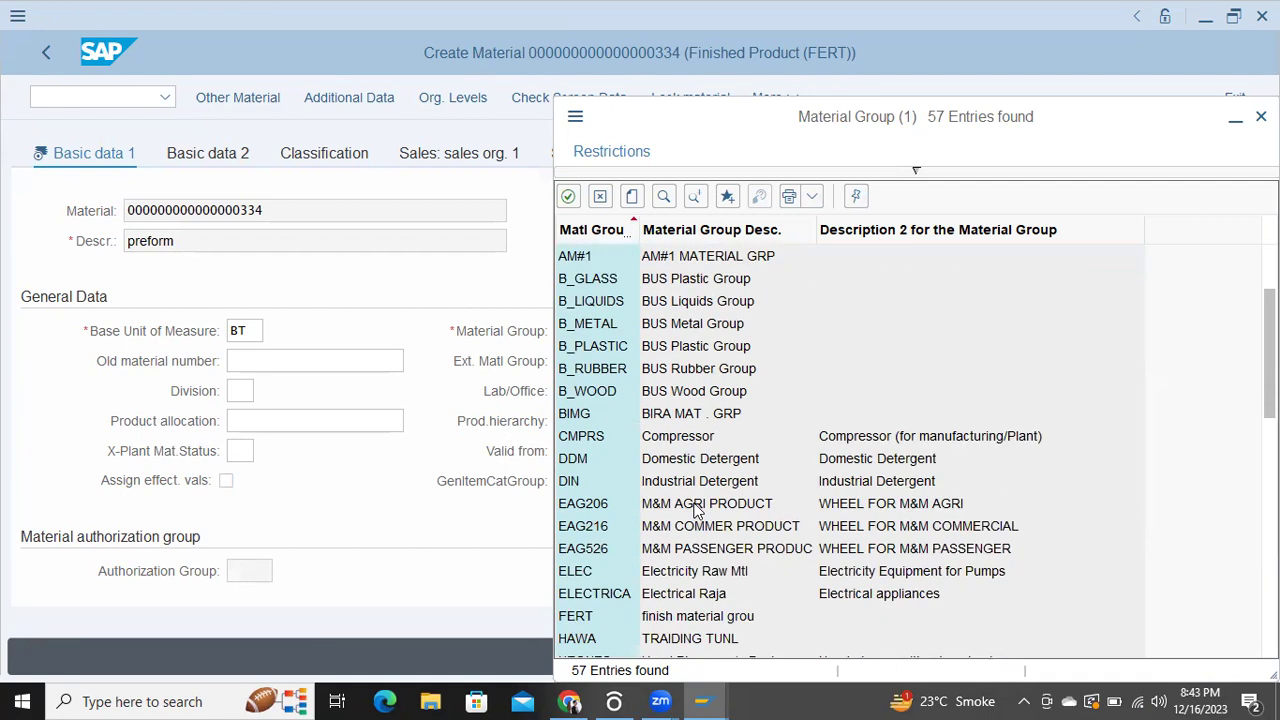
double_click(686, 346)
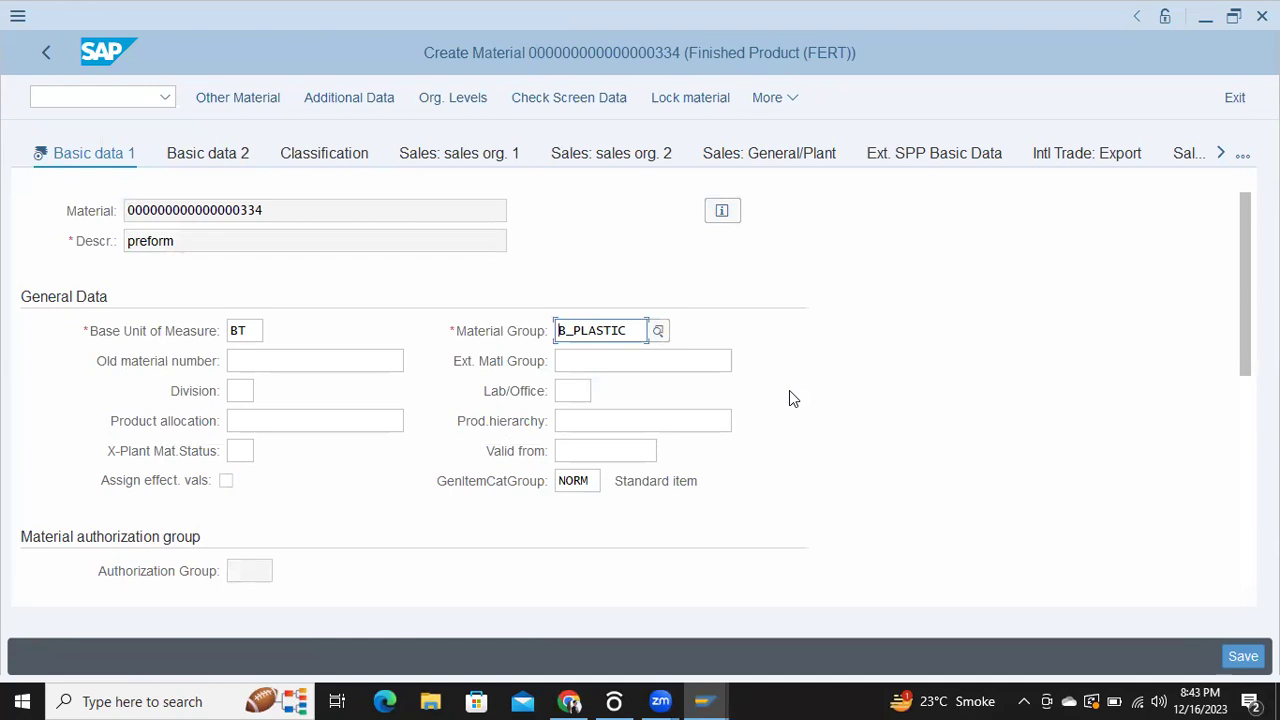
scroll(789, 390, "down", 2)
scroll(789, 390, "up", 1)
scroll(789, 398, "up", 3)
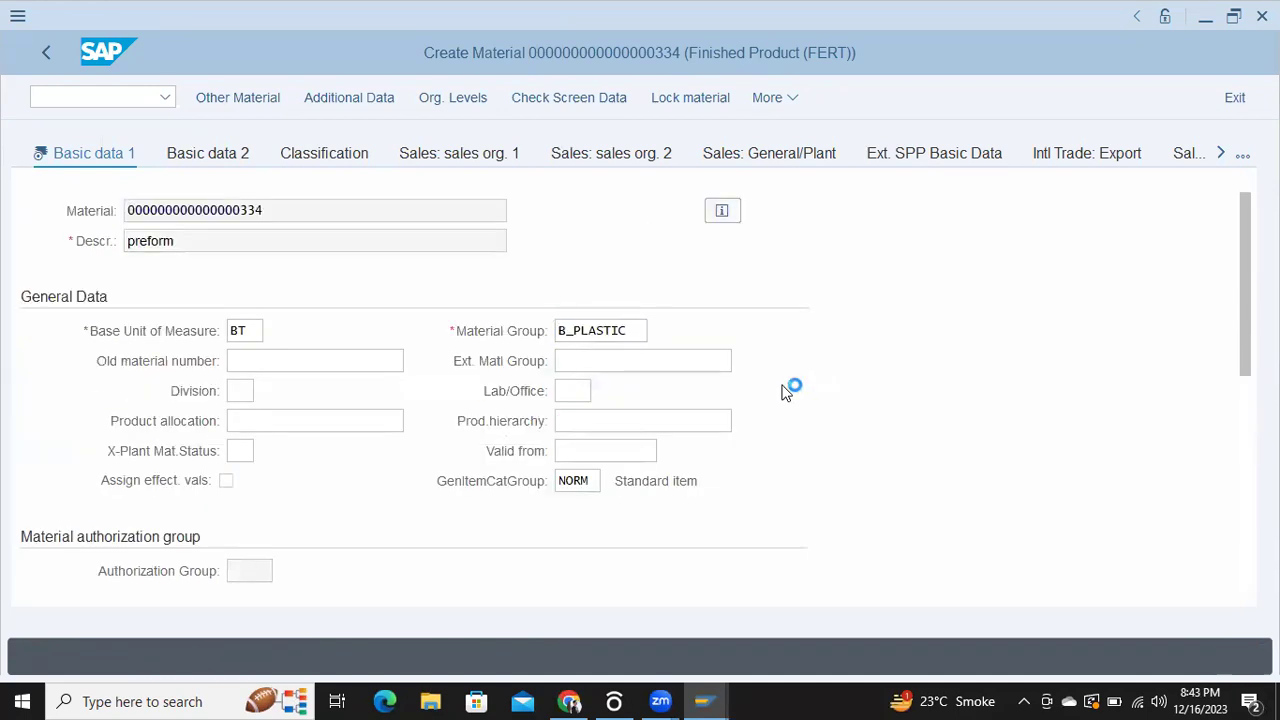
key("Return")
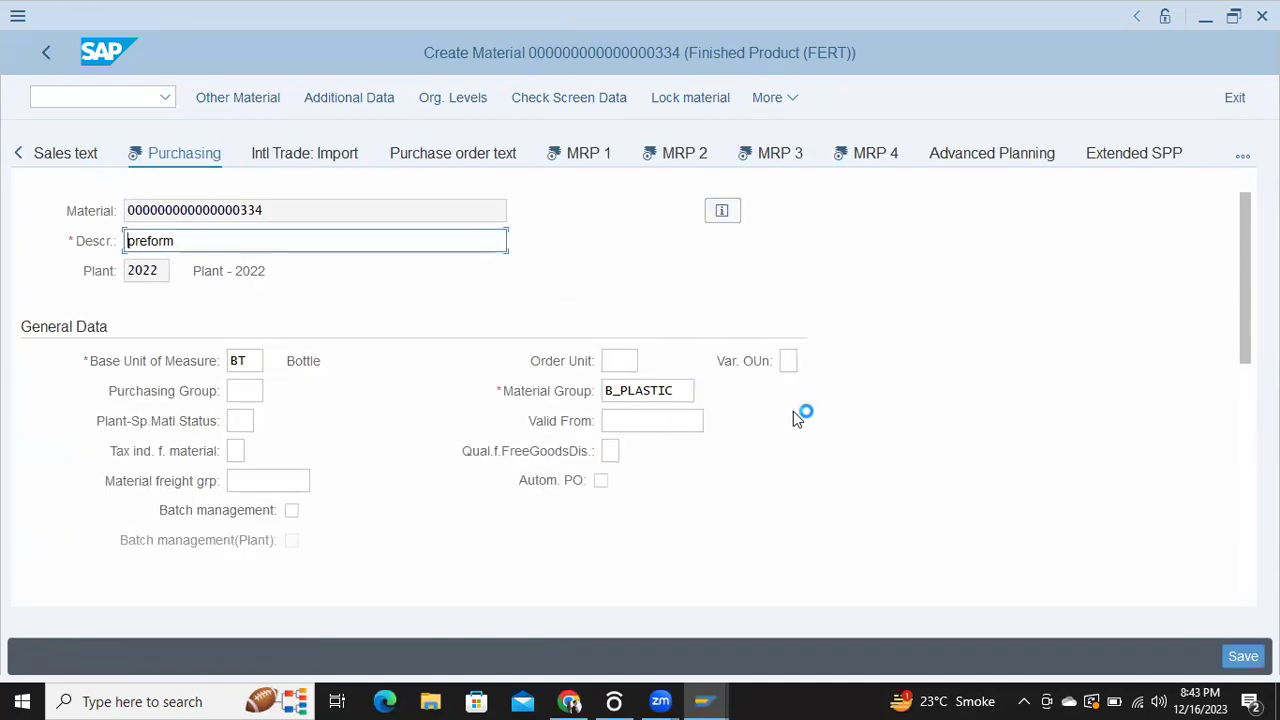
- Look over the purchasing values and manufacturer data, leave them as they are and continue to the MRP 1 view
scroll(794, 416, "down", 4)
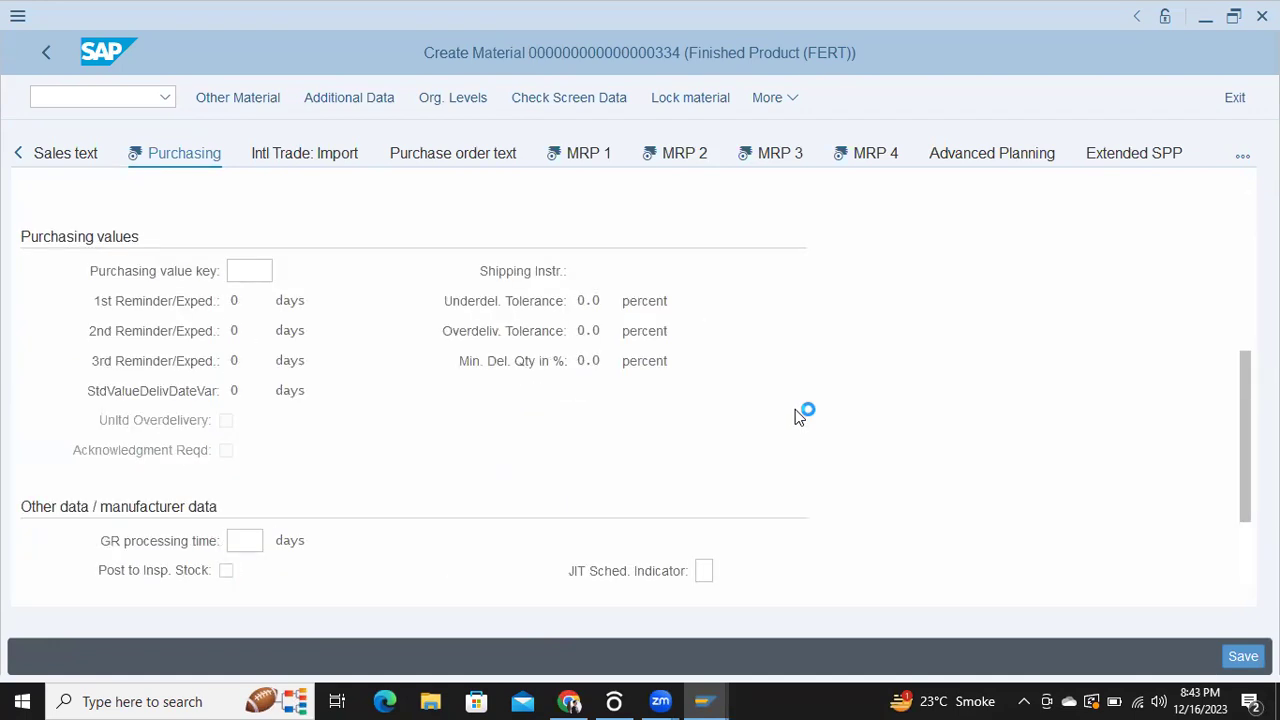
scroll(795, 416, "up", 3)
scroll(797, 414, "up", 2)
key("Return")
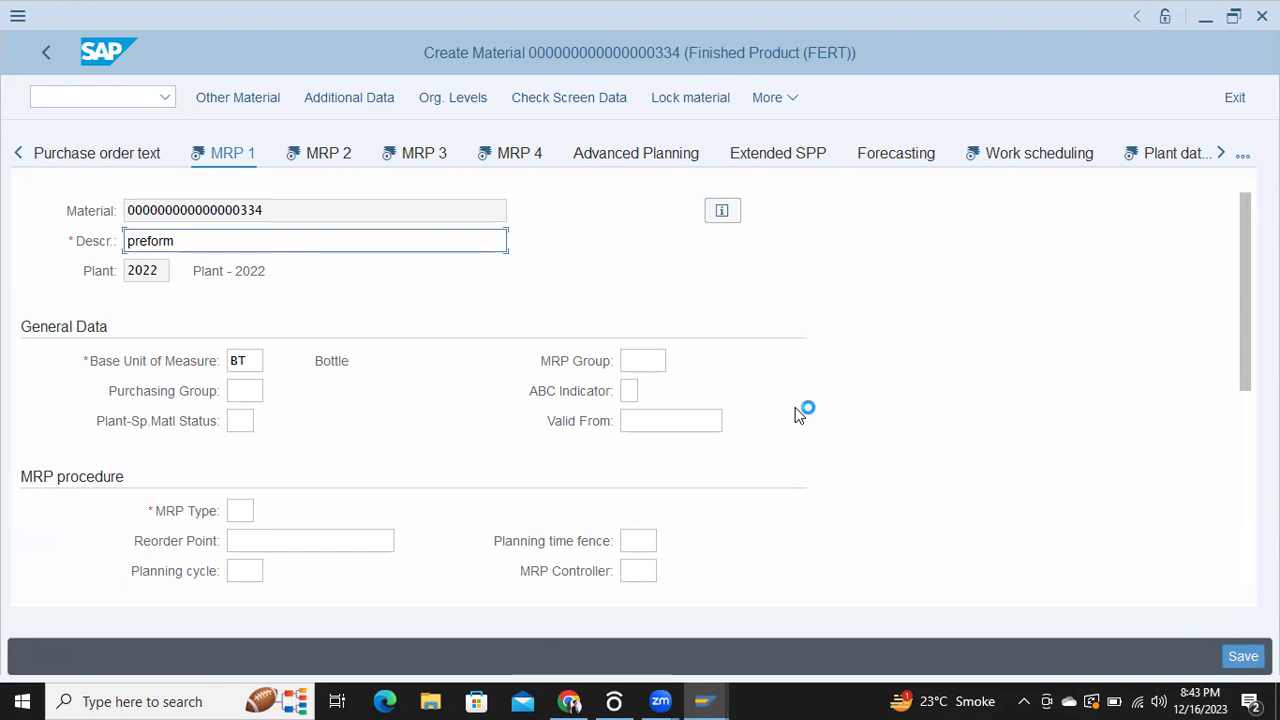
- Browse the remaining material master views from MRP through to the Accounting and Costing views
left_click(1224, 154)
left_click(1224, 154)
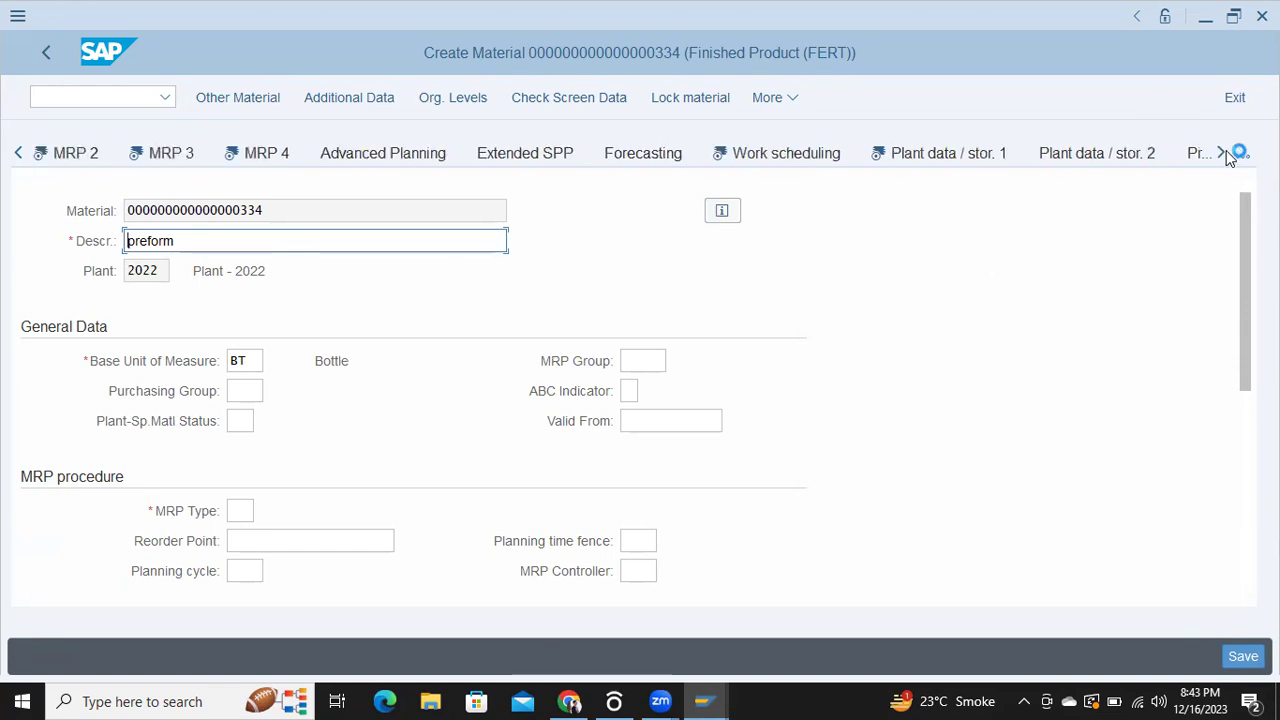
left_click(1224, 154)
left_click(1222, 153)
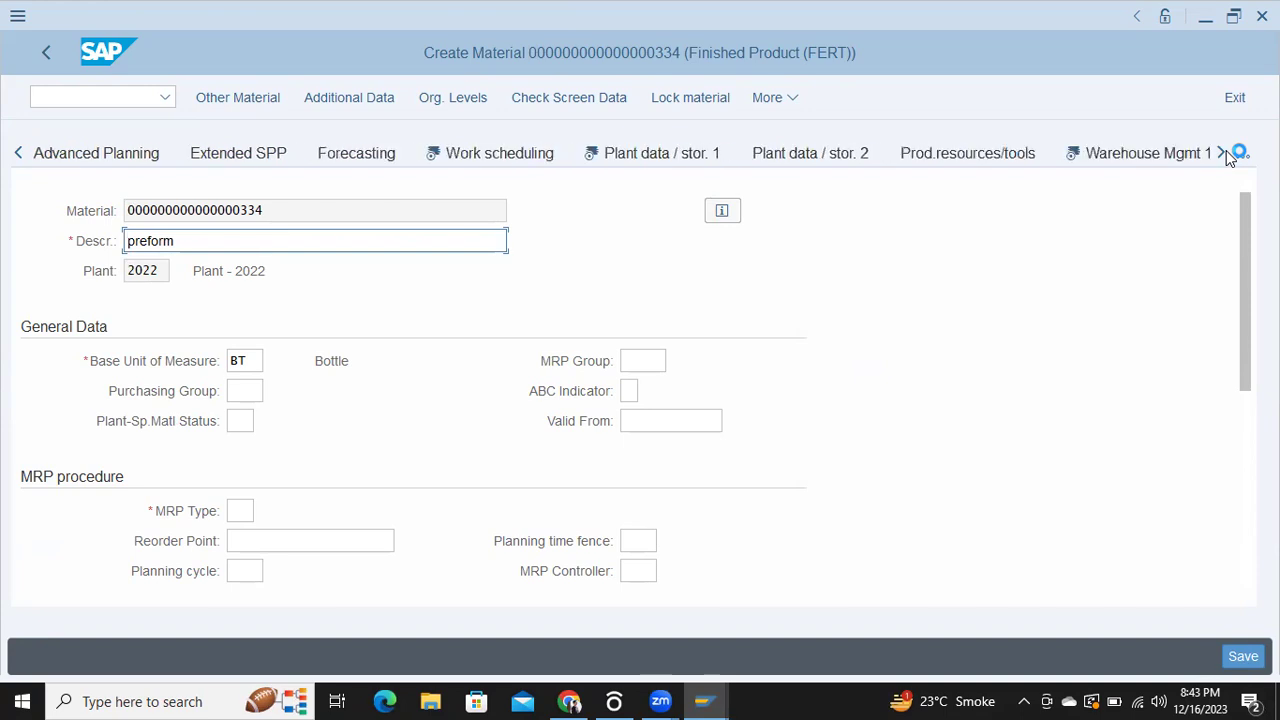
left_click(1224, 153)
left_click(1224, 153)
left_click(1224, 153)
left_click(1224, 153)
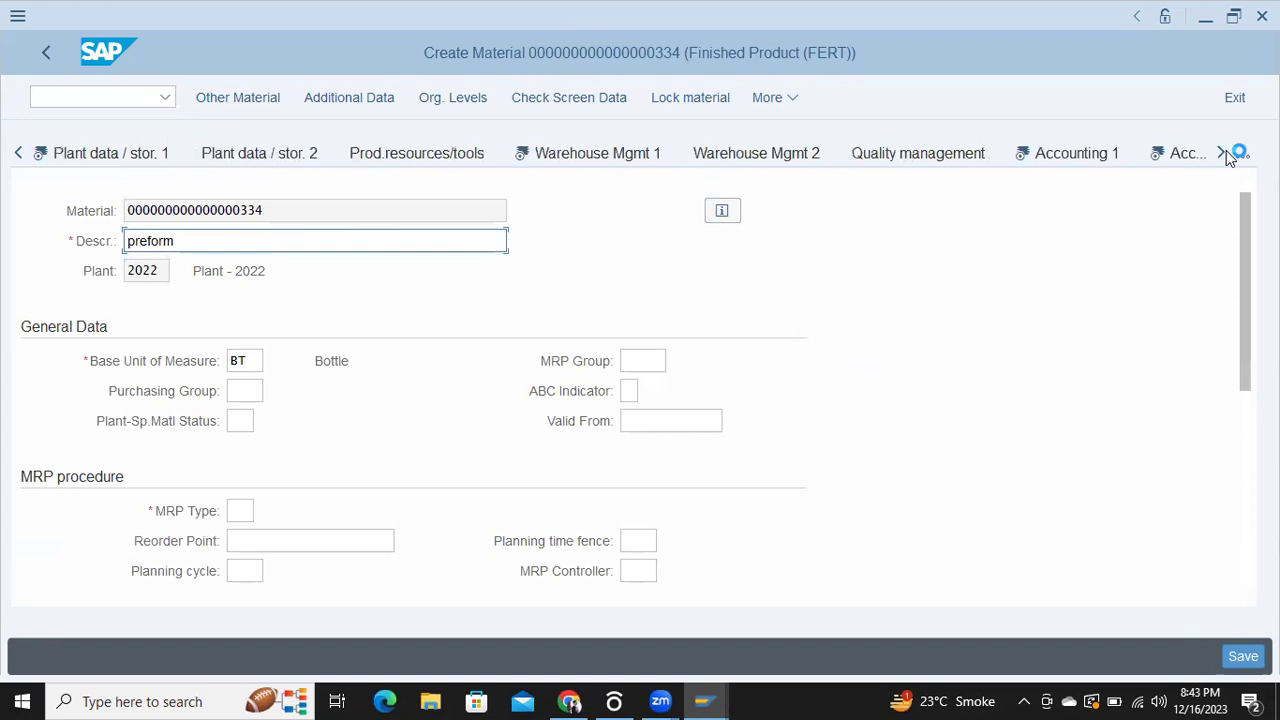
left_click(1228, 157)
left_click(1228, 157)
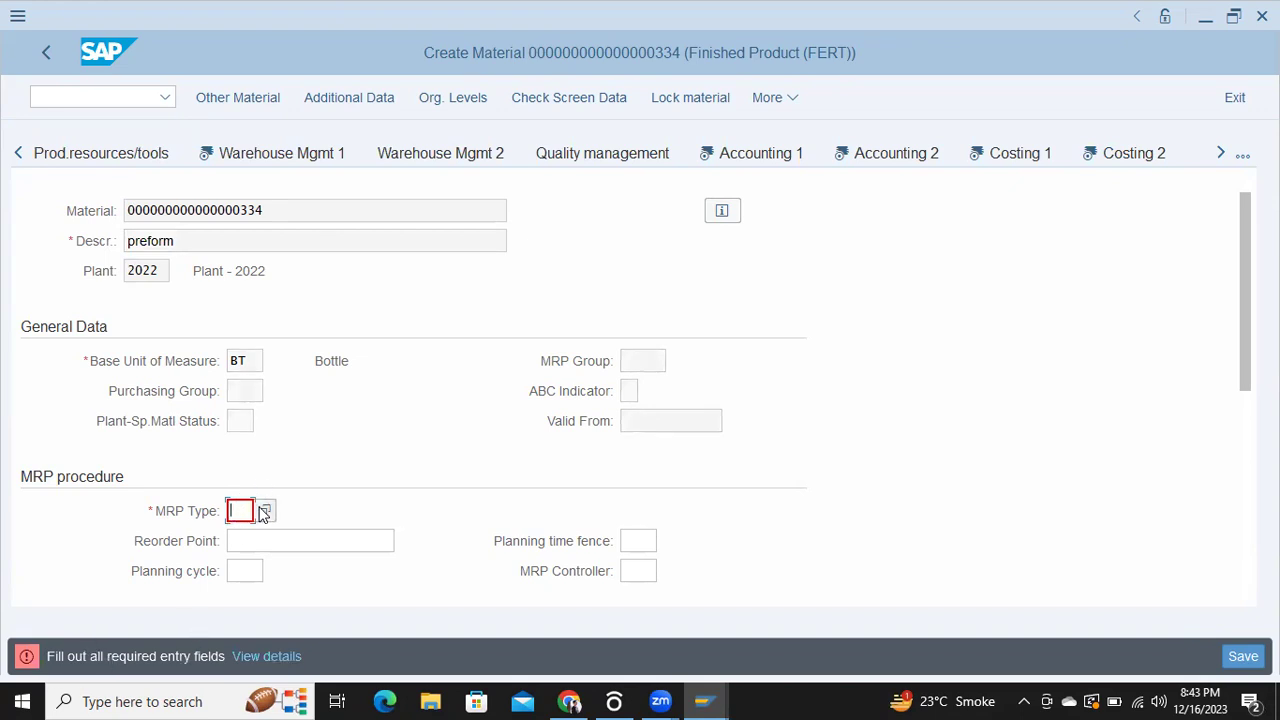
- Set the MRP type to M0 (MPS, fixing type -0-) and try to proceed from the MRP 1 view
left_click(264, 512)
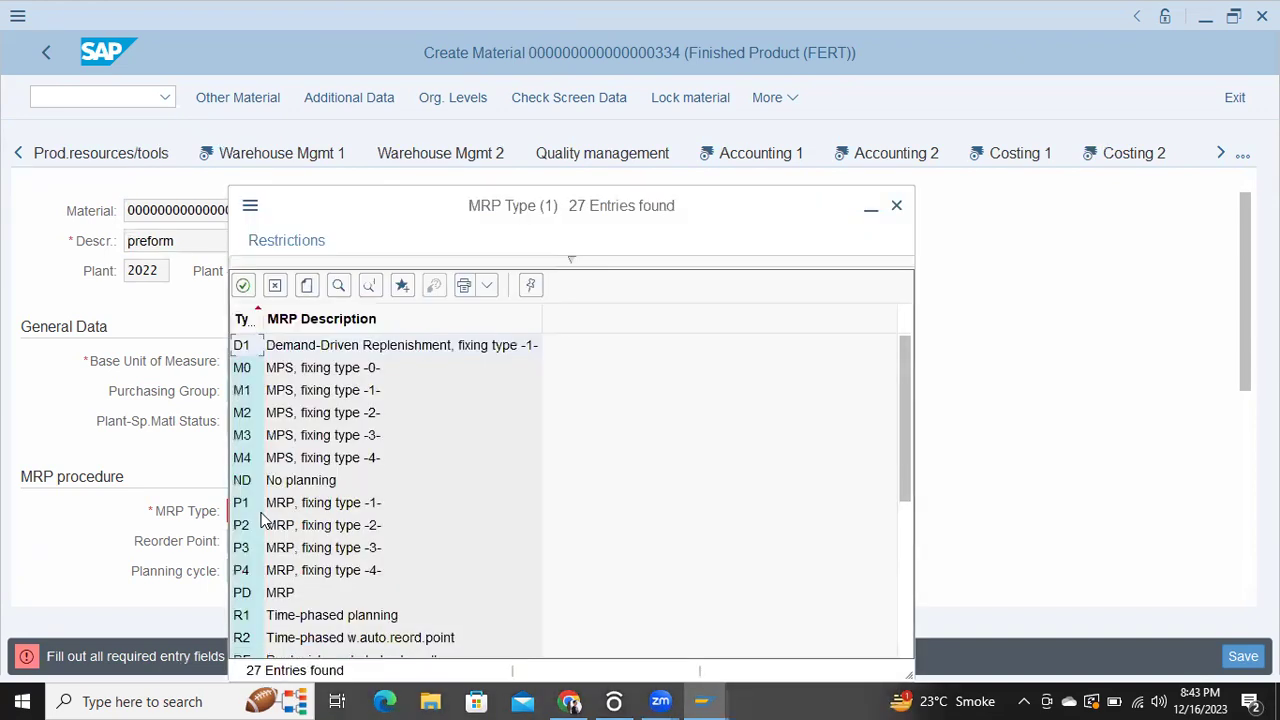
left_click(304, 370)
left_click(307, 372)
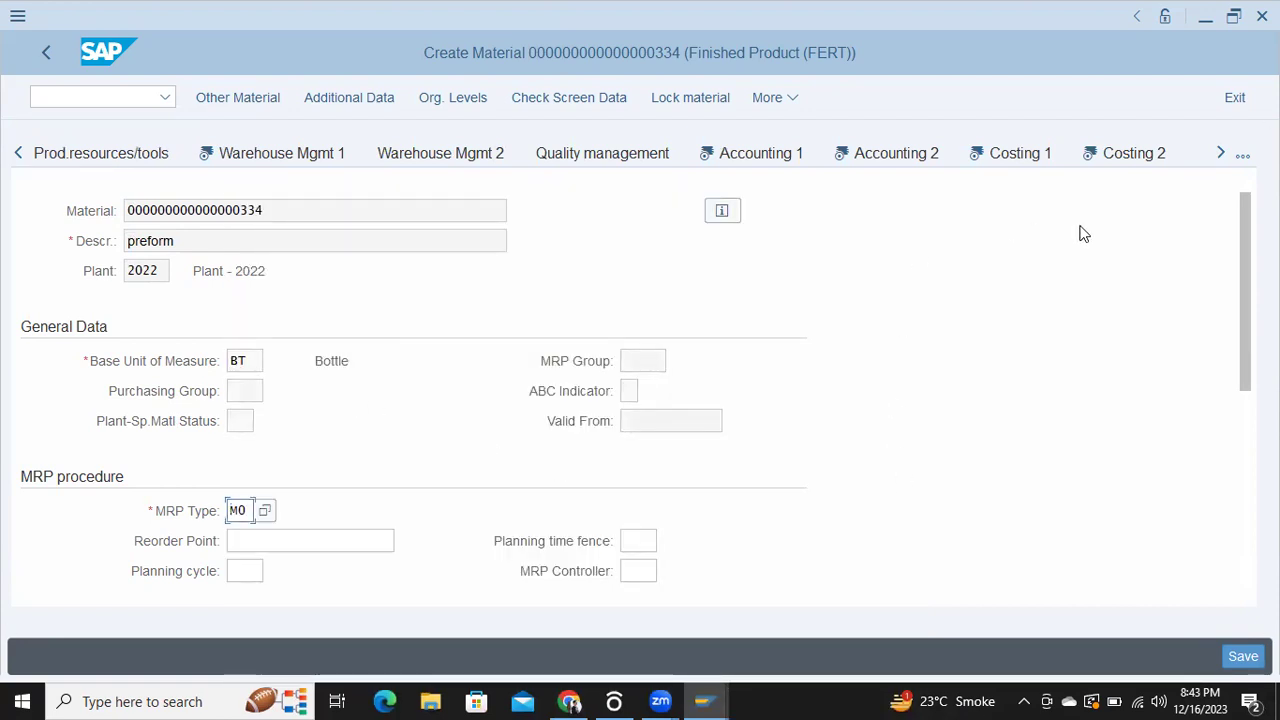
left_click(1022, 232)
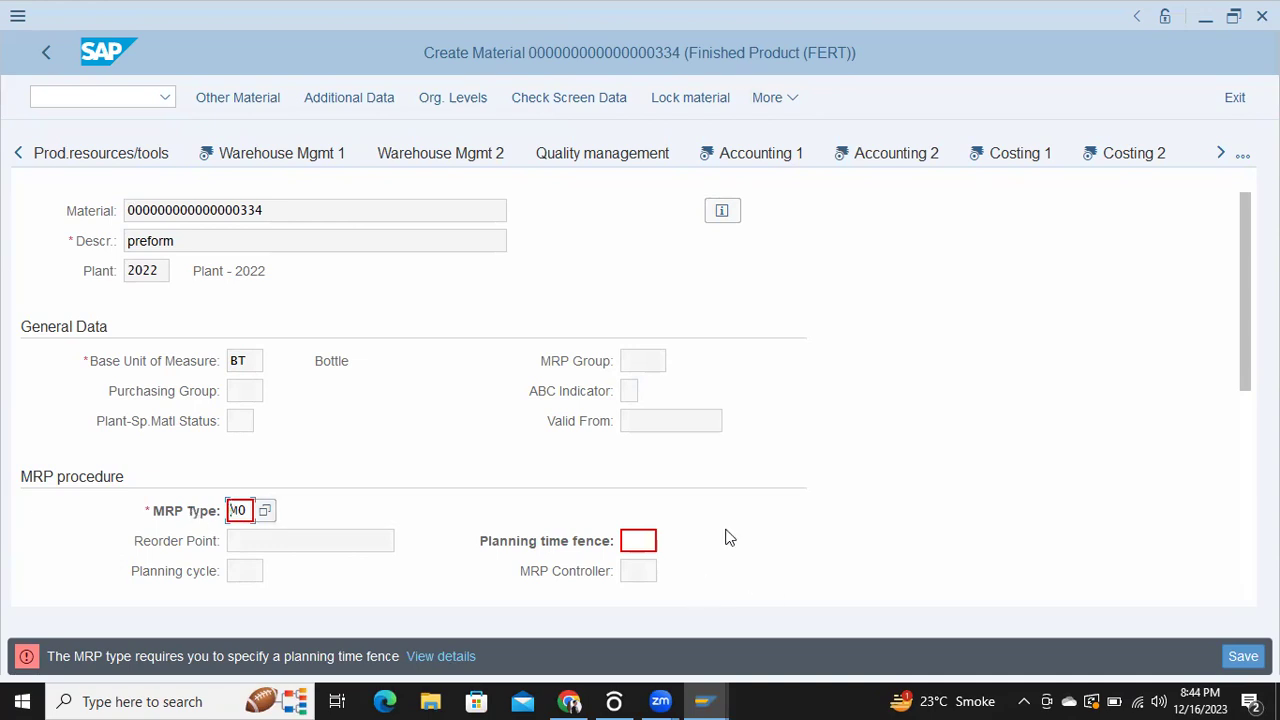
- Check the available MRP types, keep M0 and continue from MRP 1 to the Accounting 1 view
scroll(733, 500, "down", 5)
scroll(731, 499, "up", 6)
left_click(265, 511)
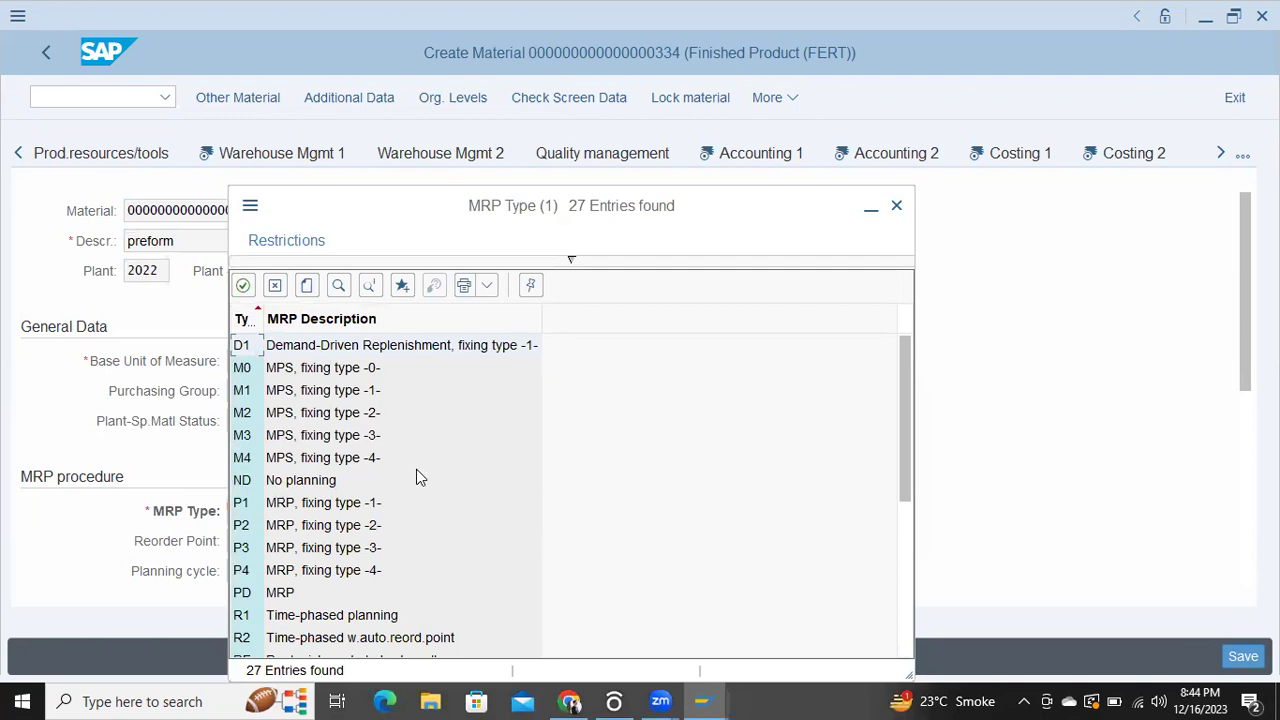
key("Escape")
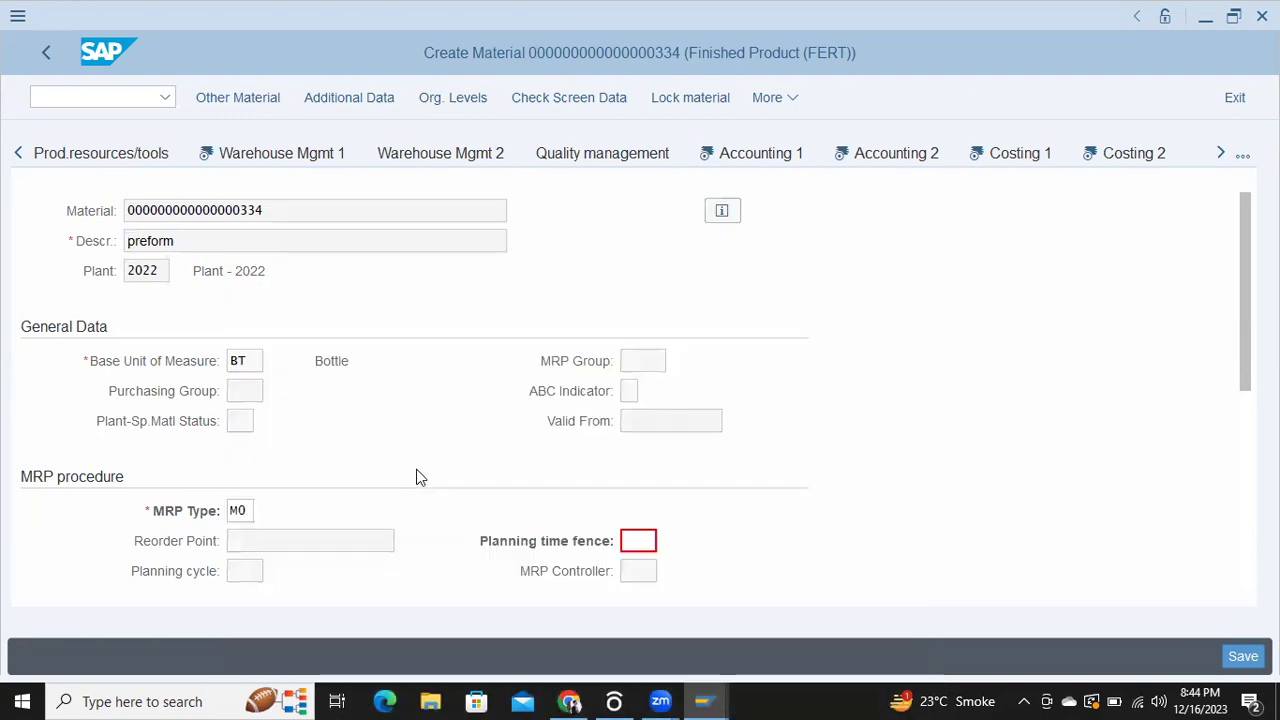
key("Return")
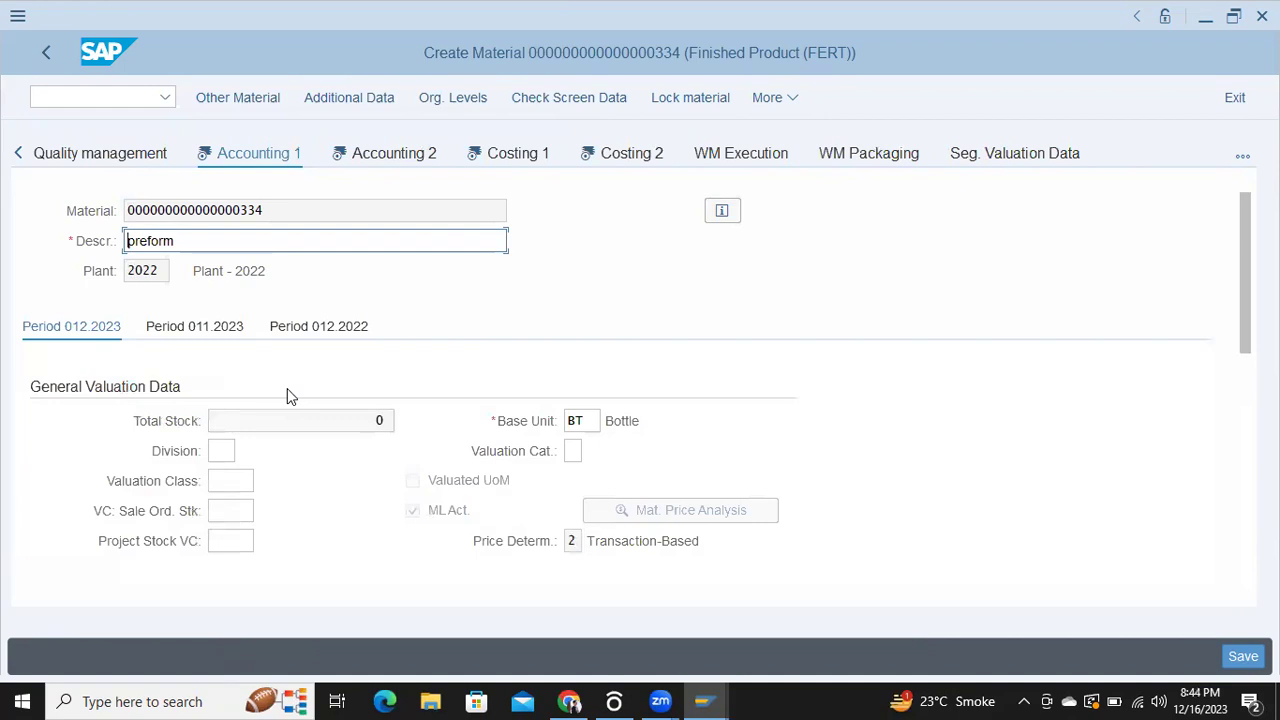
- Set the price control to V in the prices and values of the Accounting 1 view
scroll(287, 396, "down", 3)
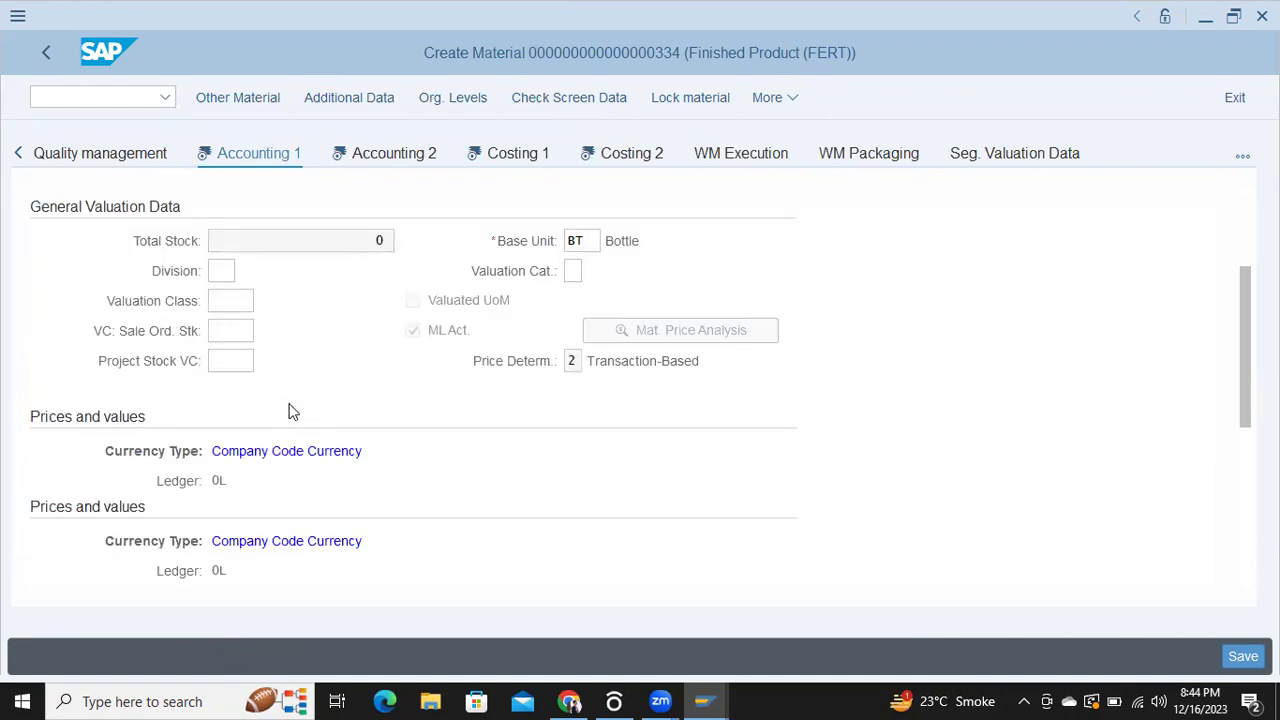
scroll(292, 411, "down", 2)
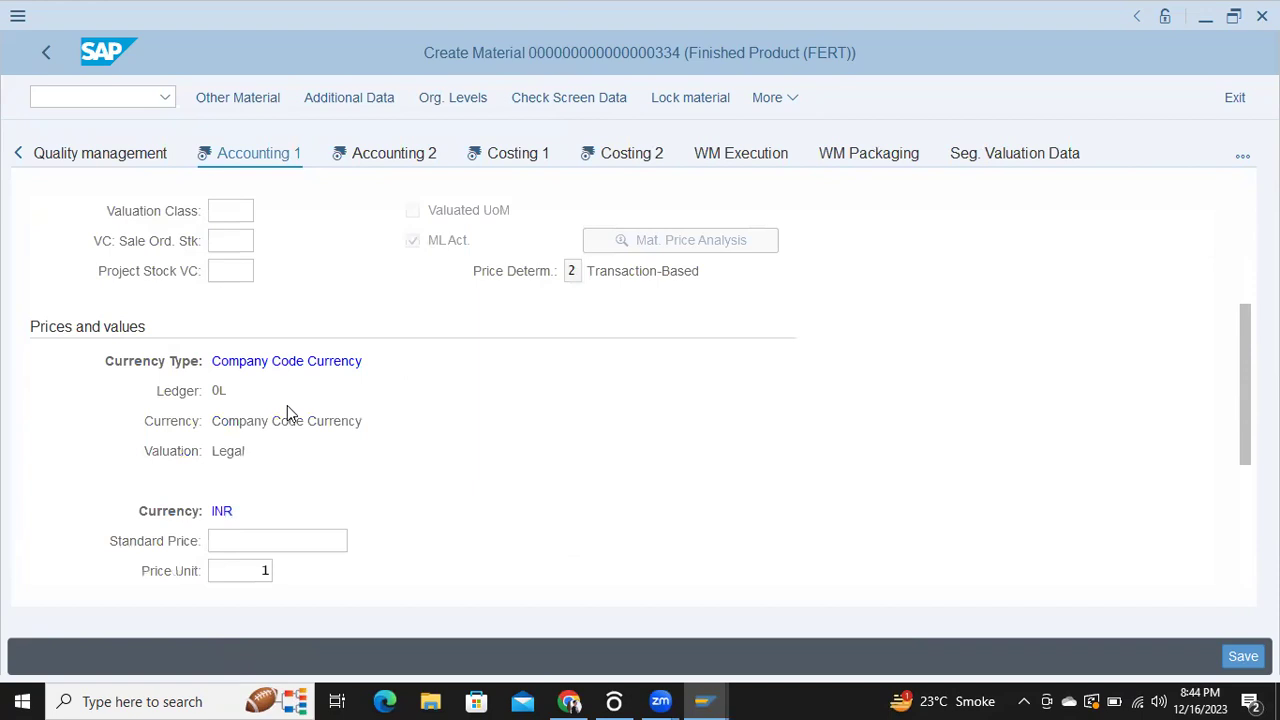
scroll(287, 405, "down", 2)
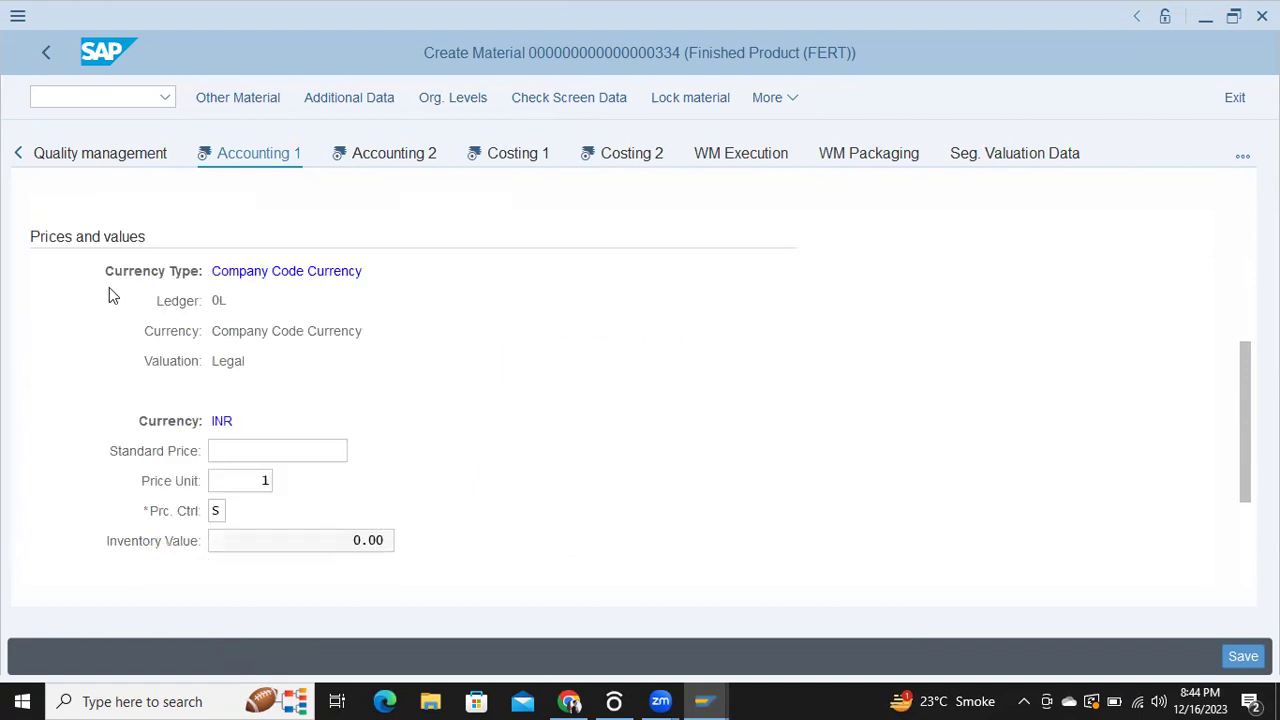
scroll(109, 287, "down", 4)
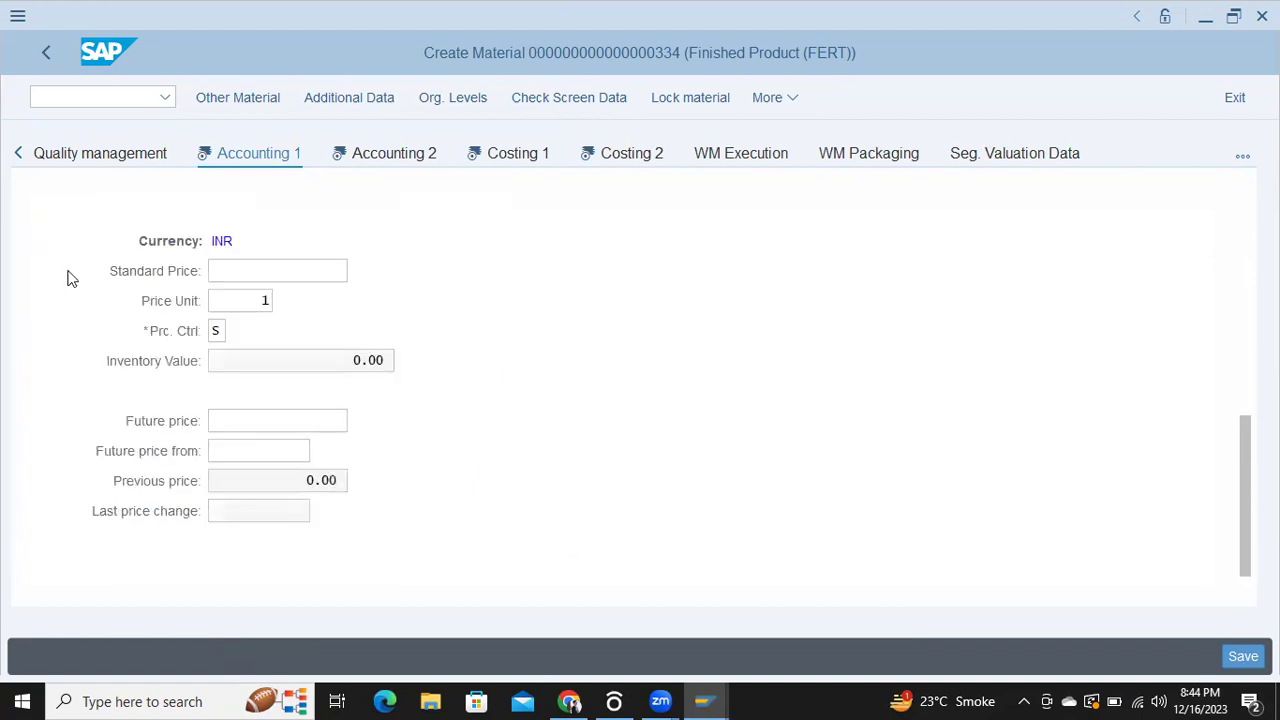
key("F4")
key("Escape")
left_click(215, 332)
type("V")
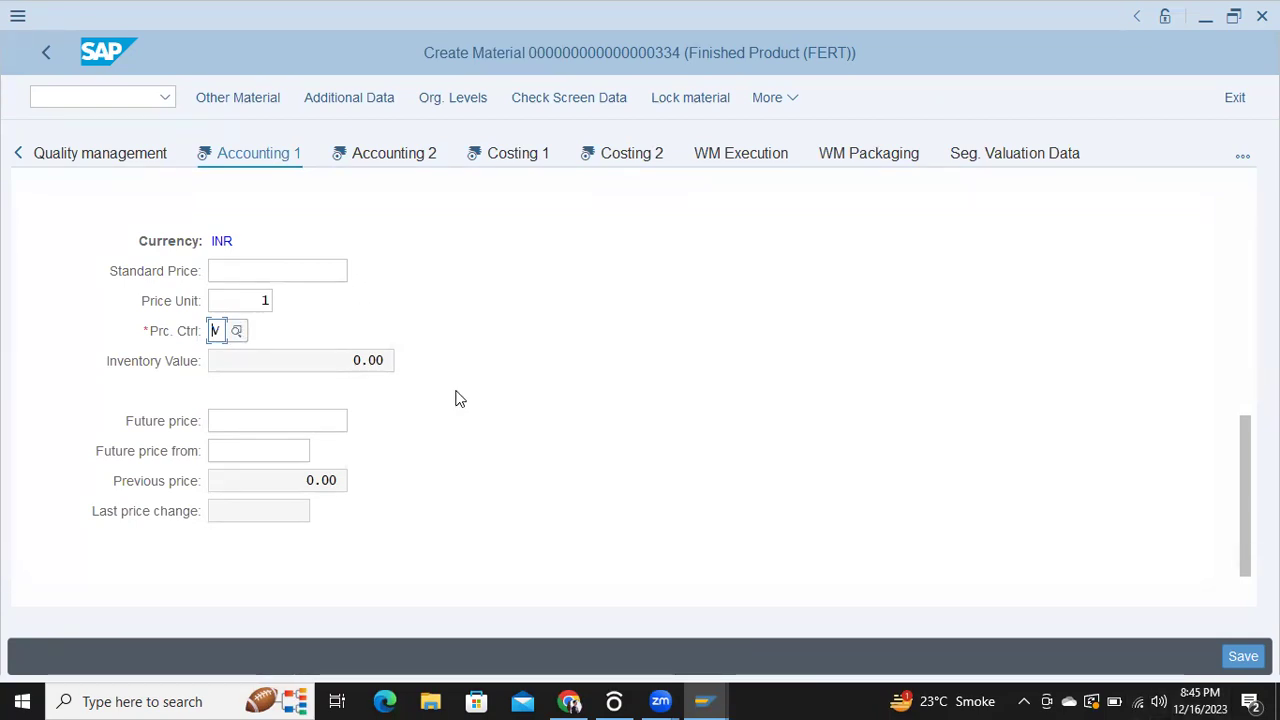
- Set the standard price to 500 INR and try to save the material
key("Return")
type("500")
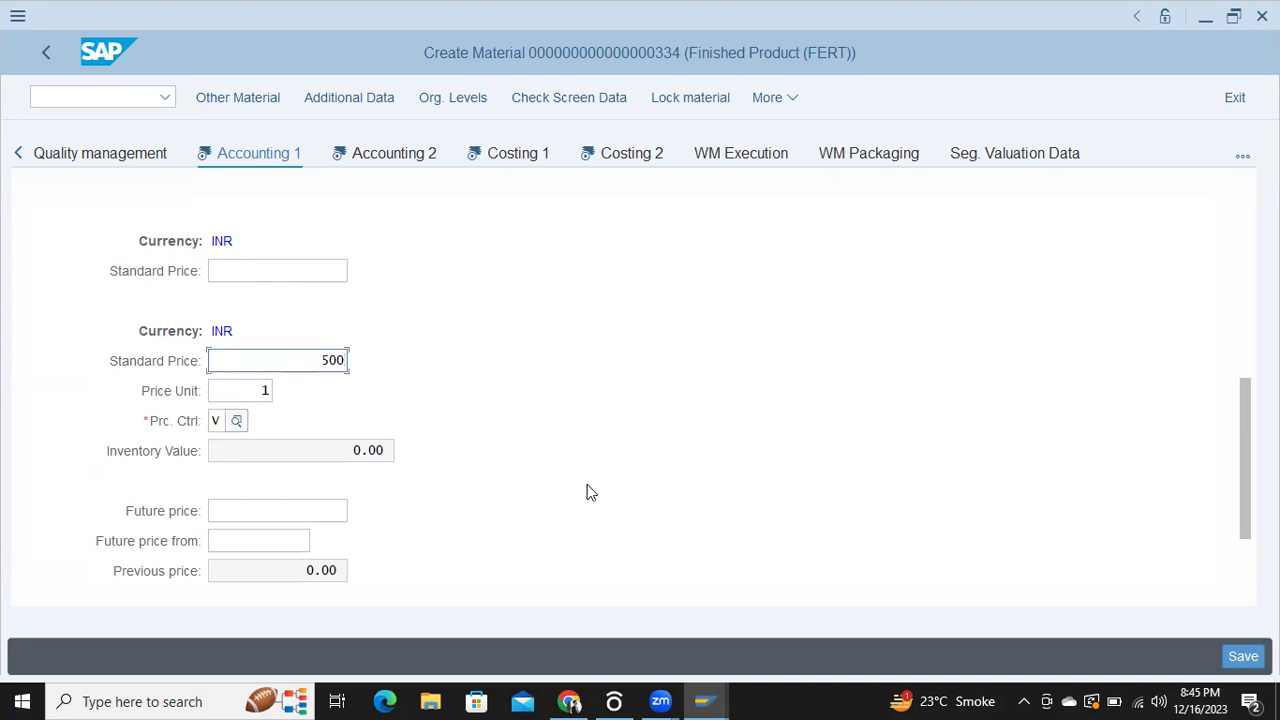
left_click(1240, 655)
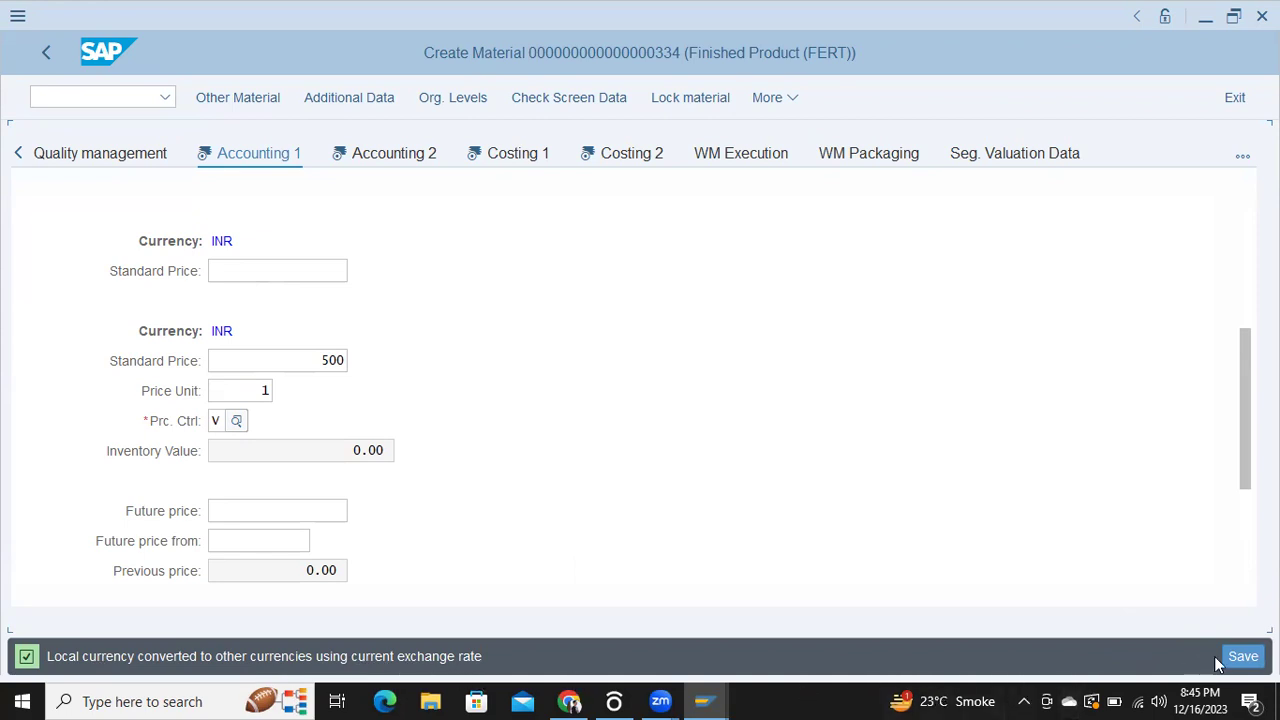
left_click(1240, 656)
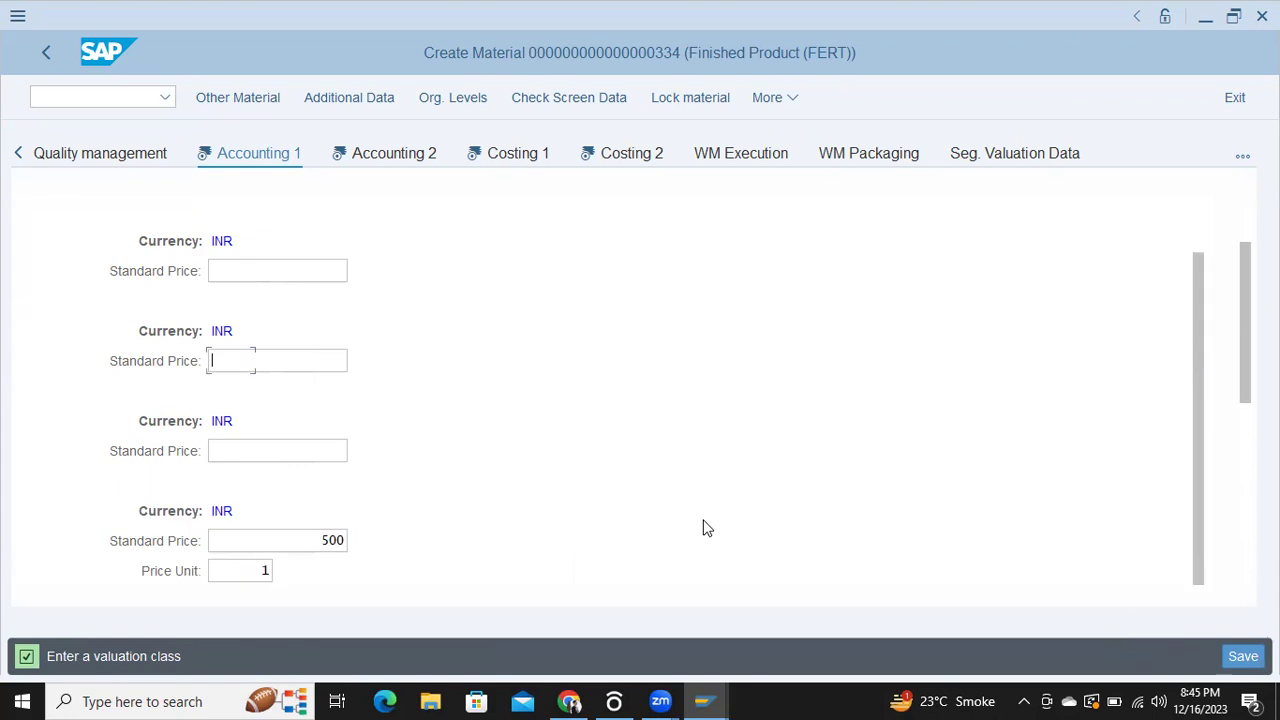
- Assign valuation class 7920 (Finished products) and try to save the material again
key("Return")
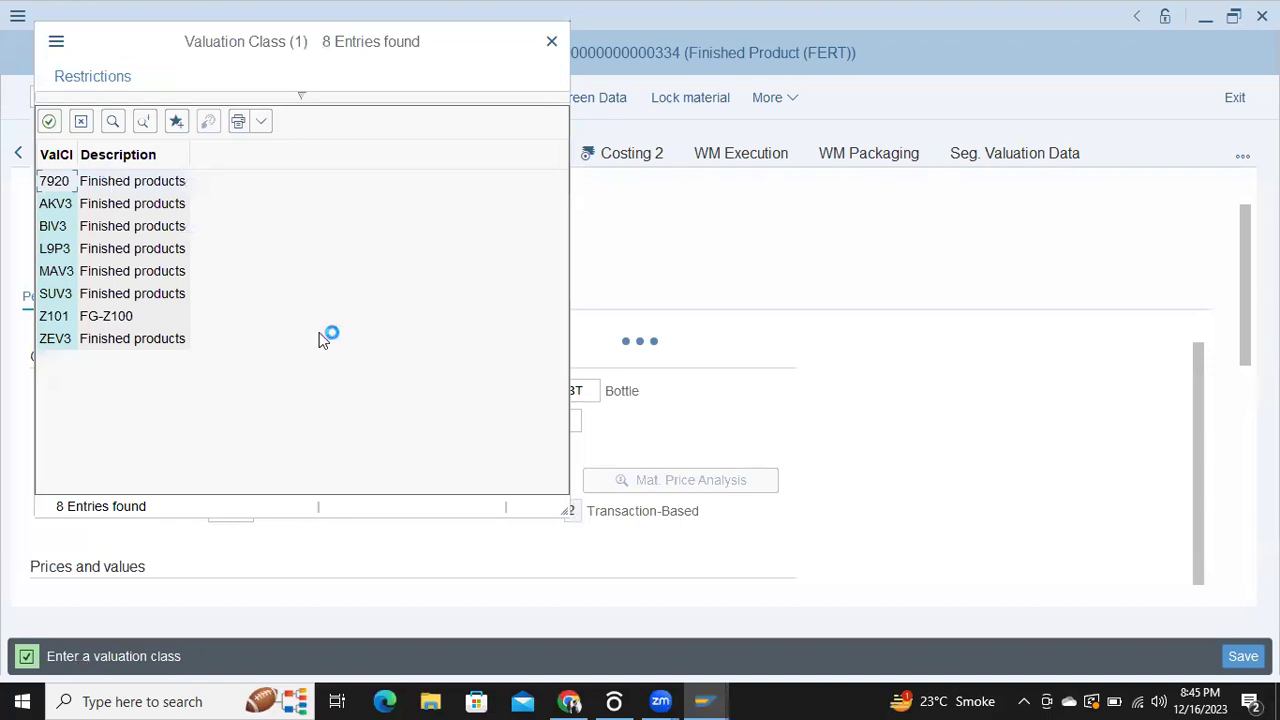
key("Return")
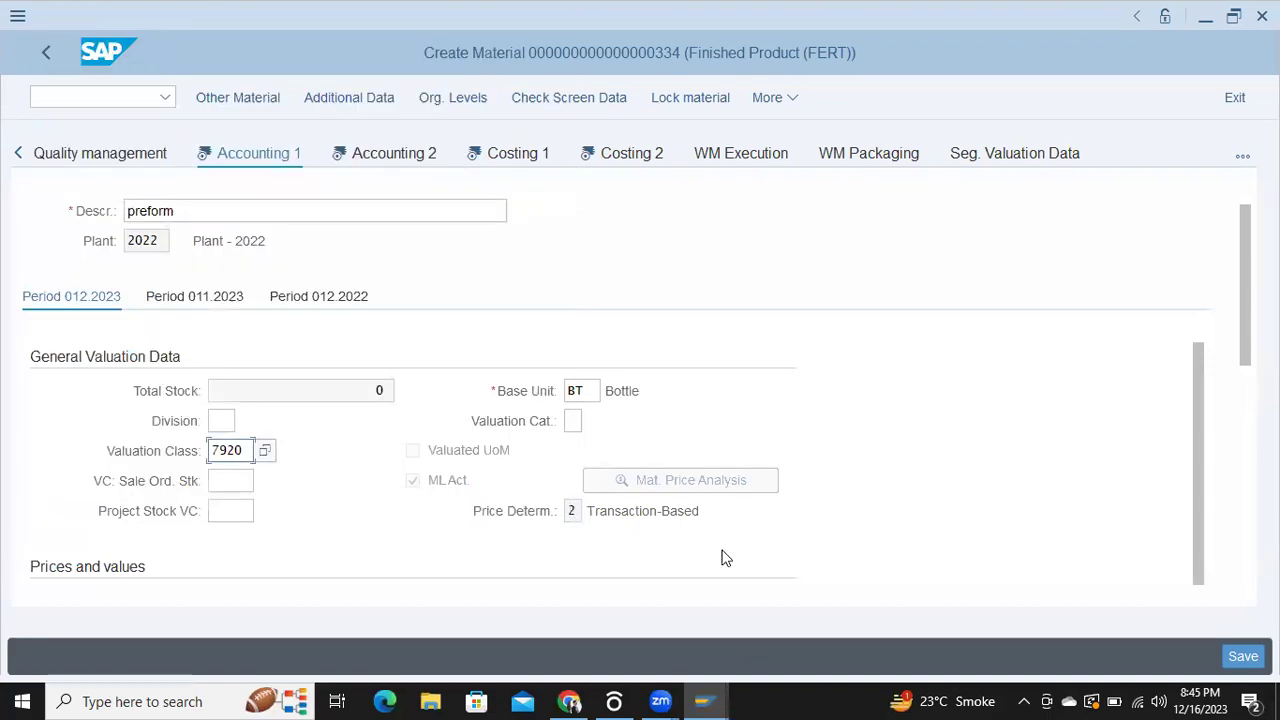
scroll(960, 538, "down", 3)
key("ctrl+s")
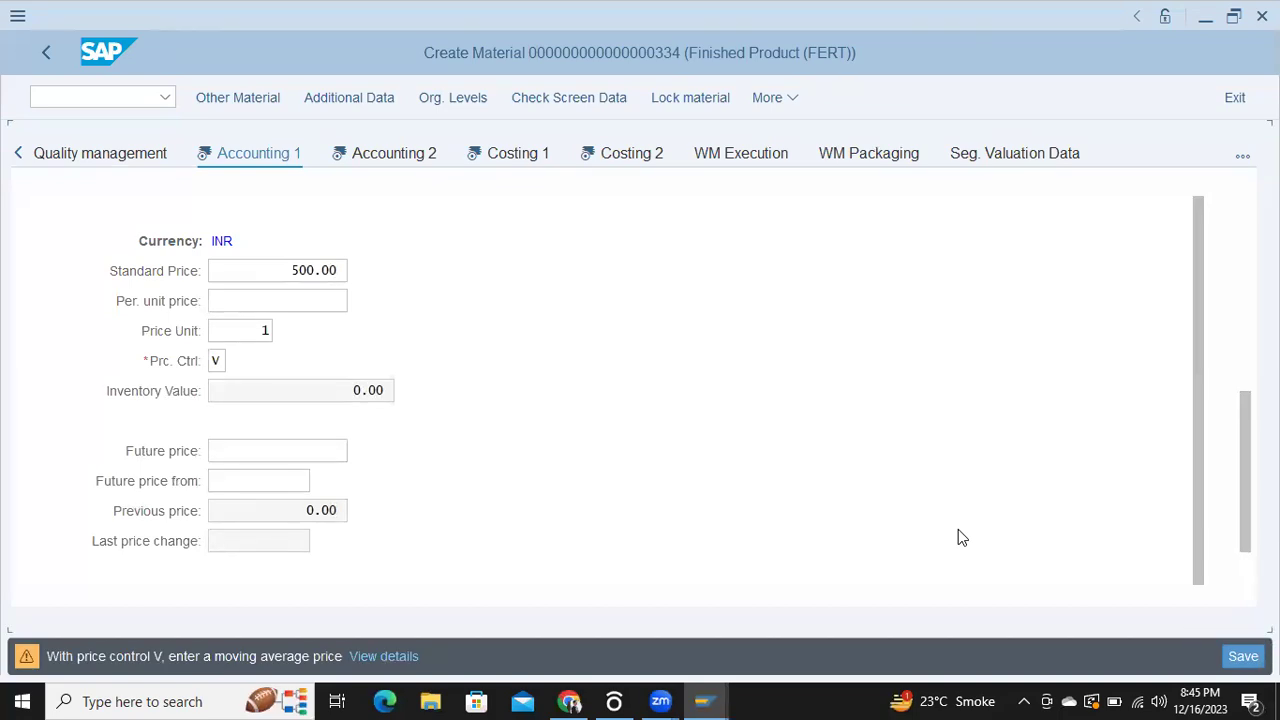
- Enter 500 as the periodic unit price for price control V and save the new material
scroll(958, 538, "up", 1)
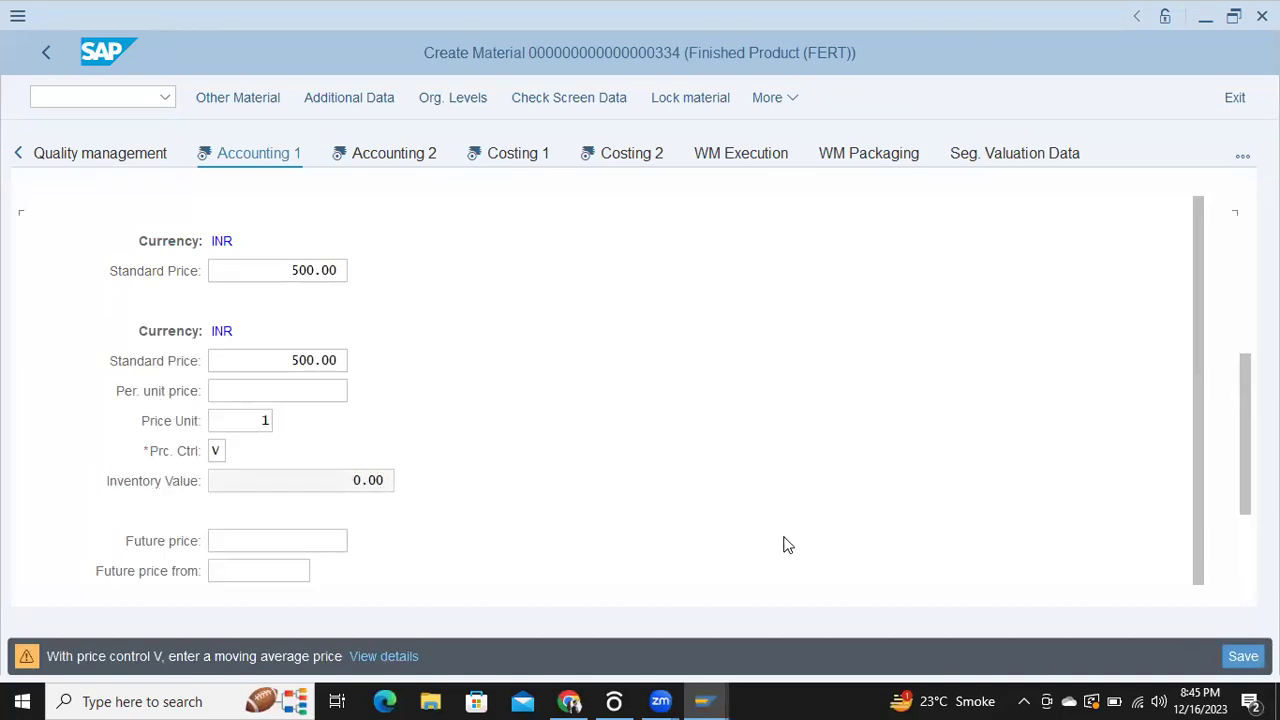
left_click(213, 451)
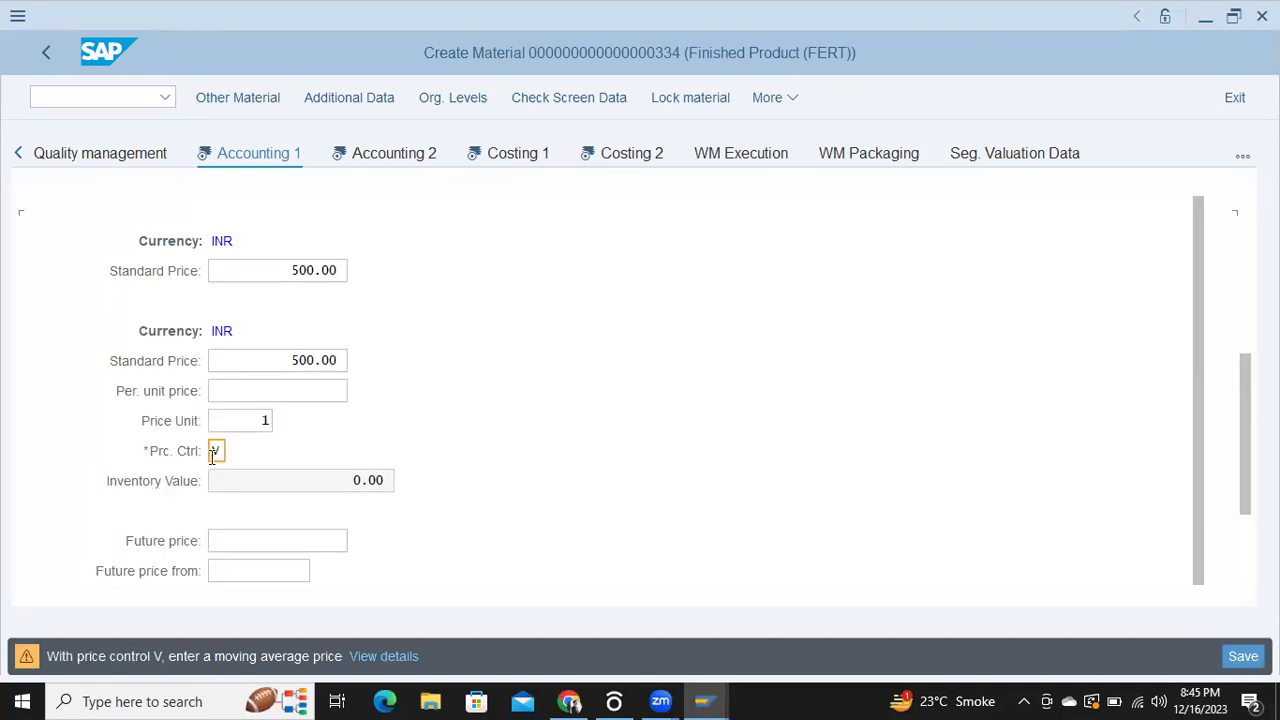
left_click(226, 399)
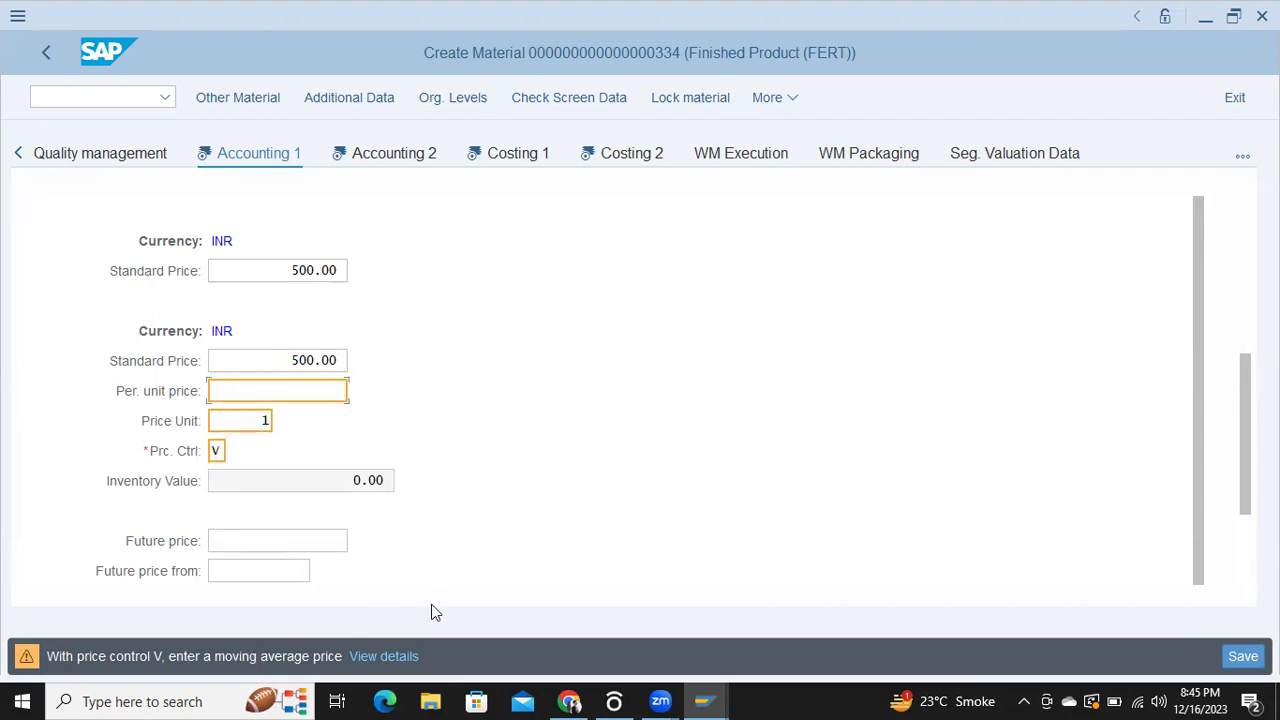
scroll(585, 556, "up", 1)
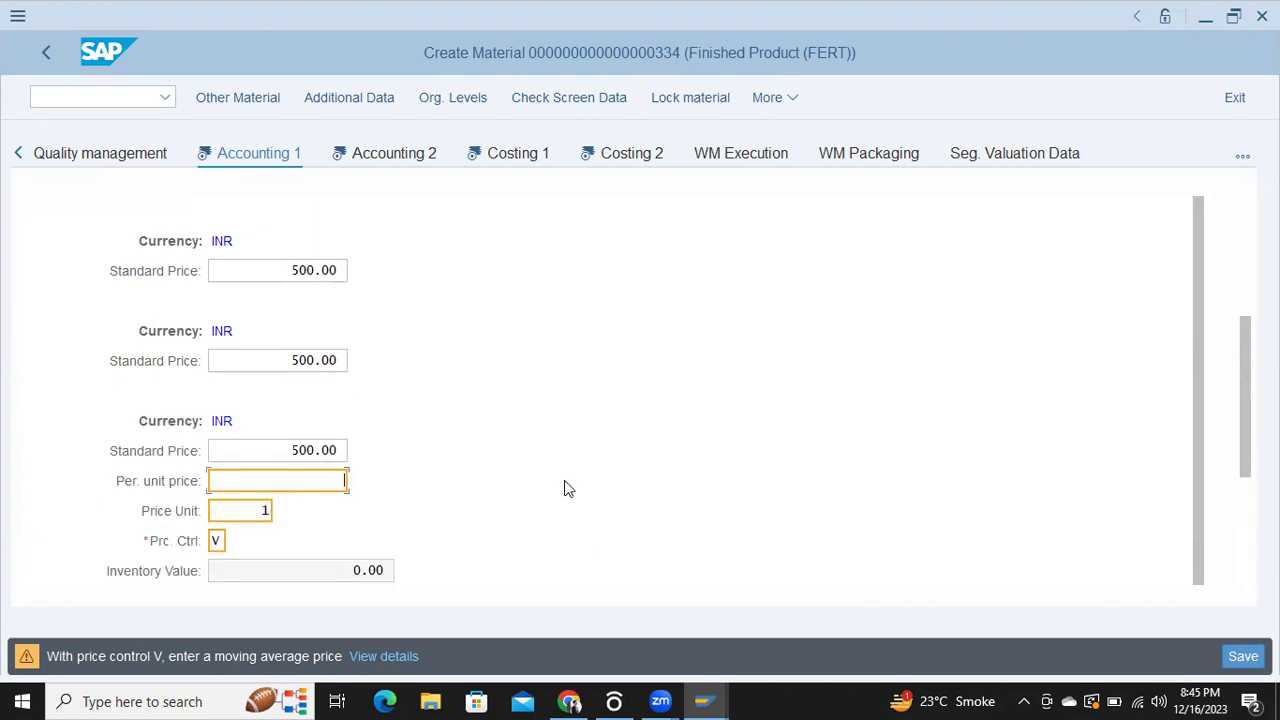
scroll(560, 488, "up", 5)
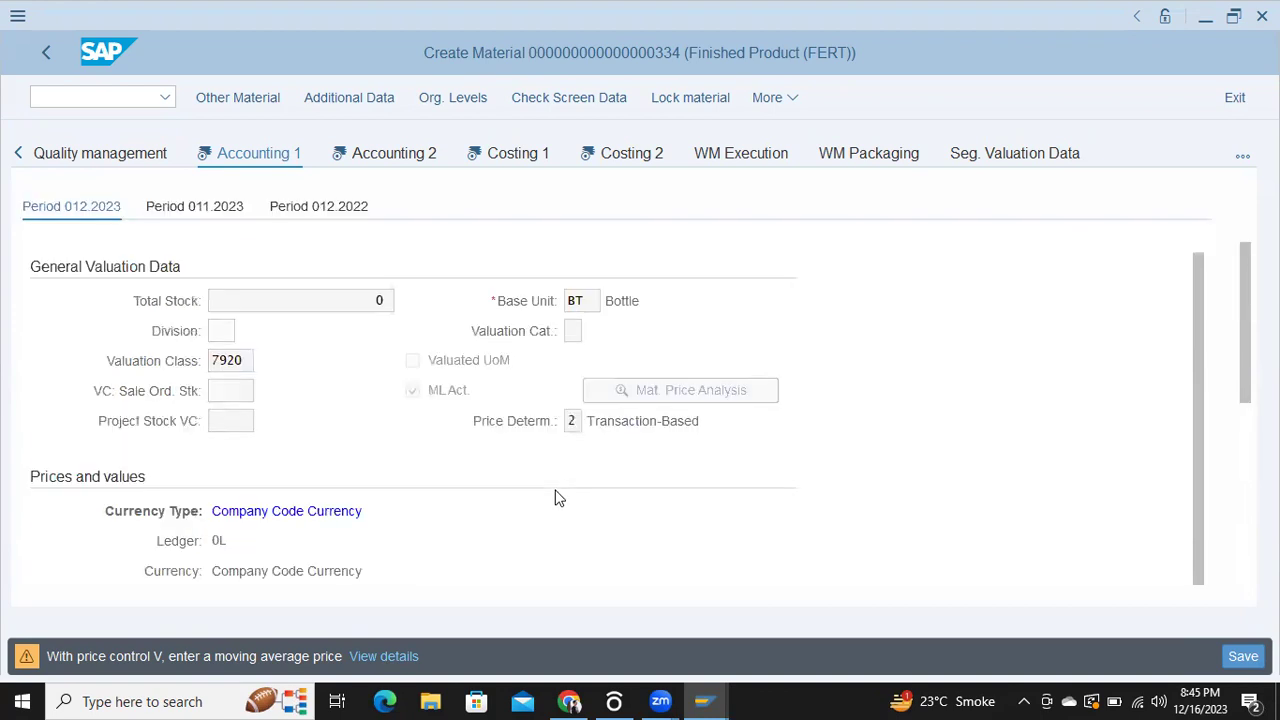
scroll(558, 498, "down", 3)
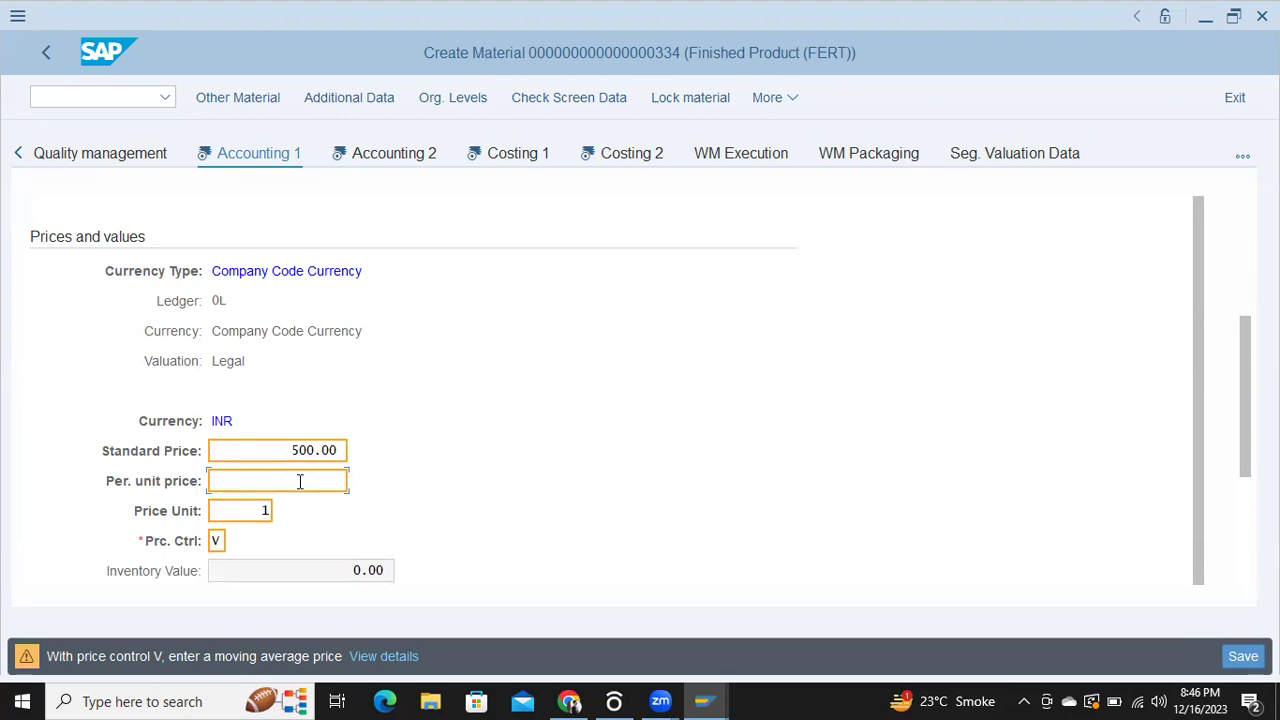
type("500")
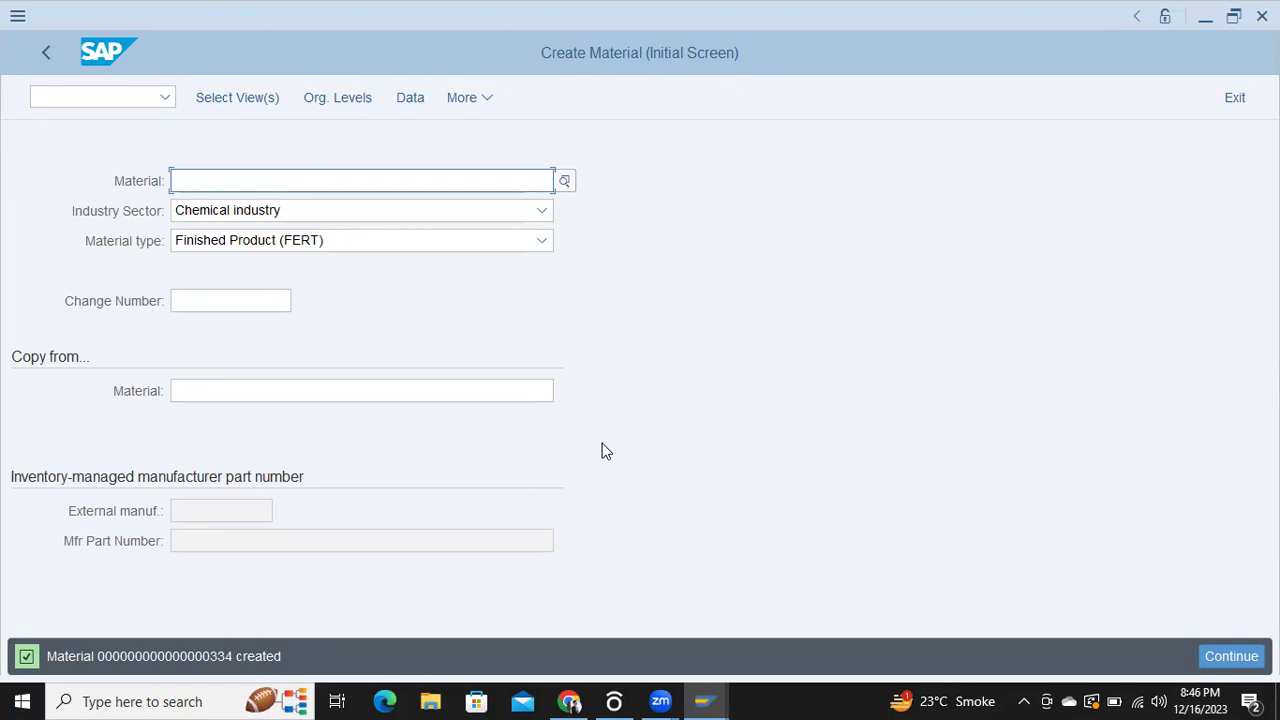
- Leave material creation, open the material types configuration transaction and agree to display the locked data
left_click(45, 54)
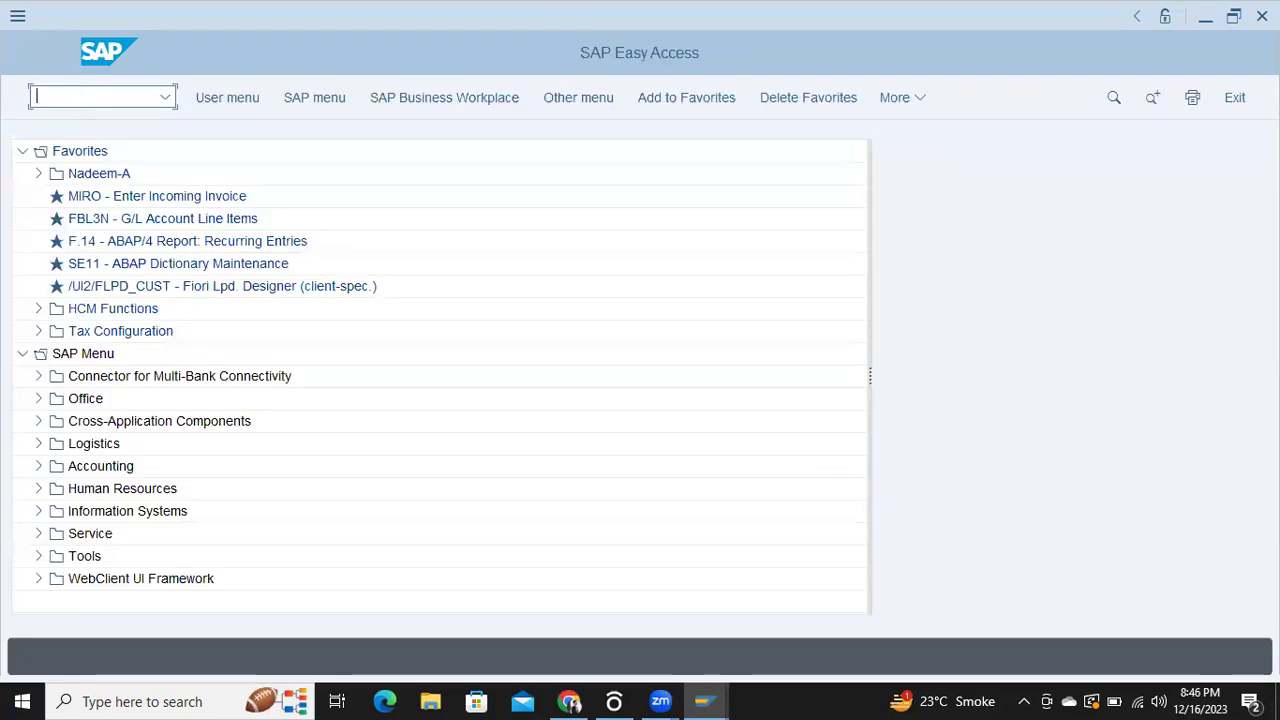
type("oms02")
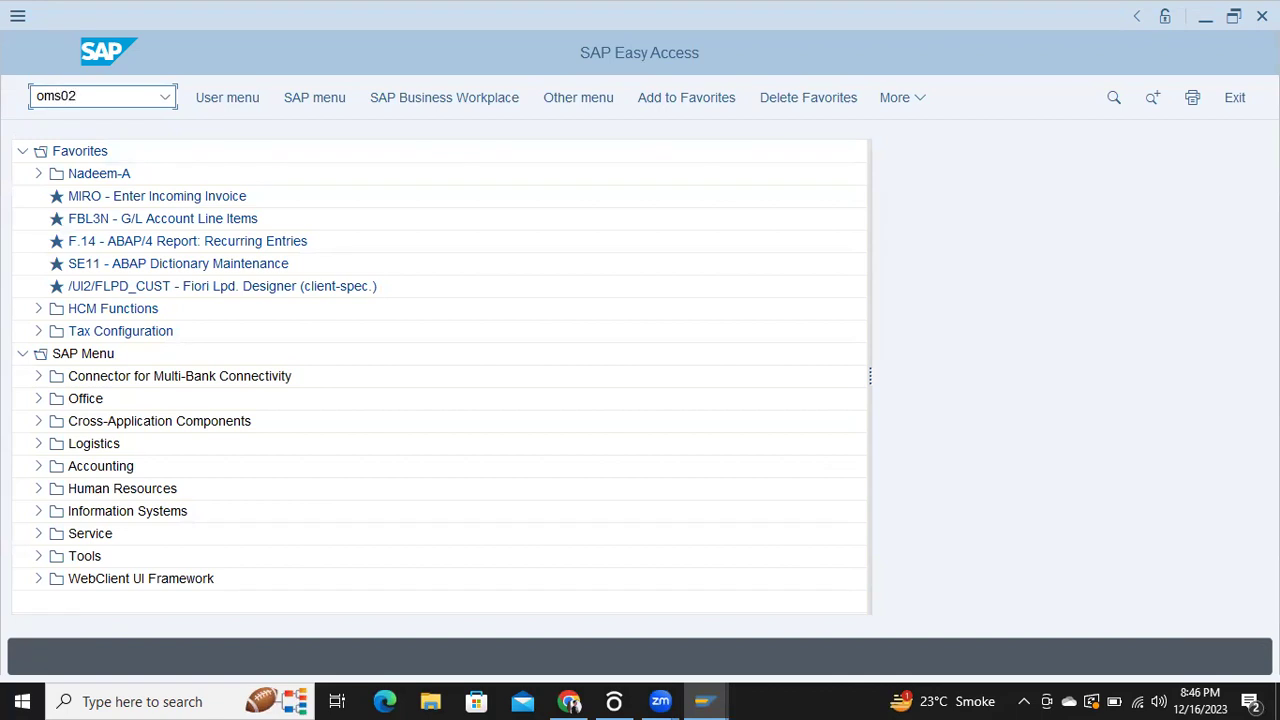
key("Return")
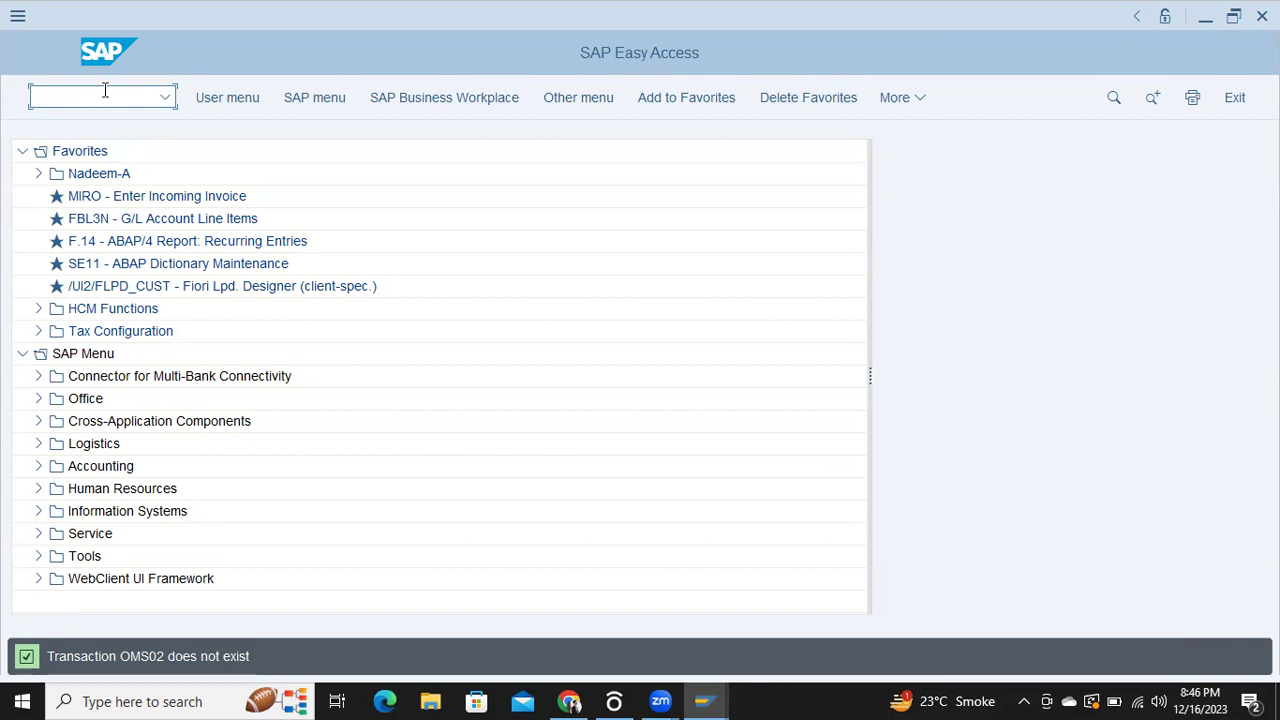
type("oms")
type("02")
key("Return")
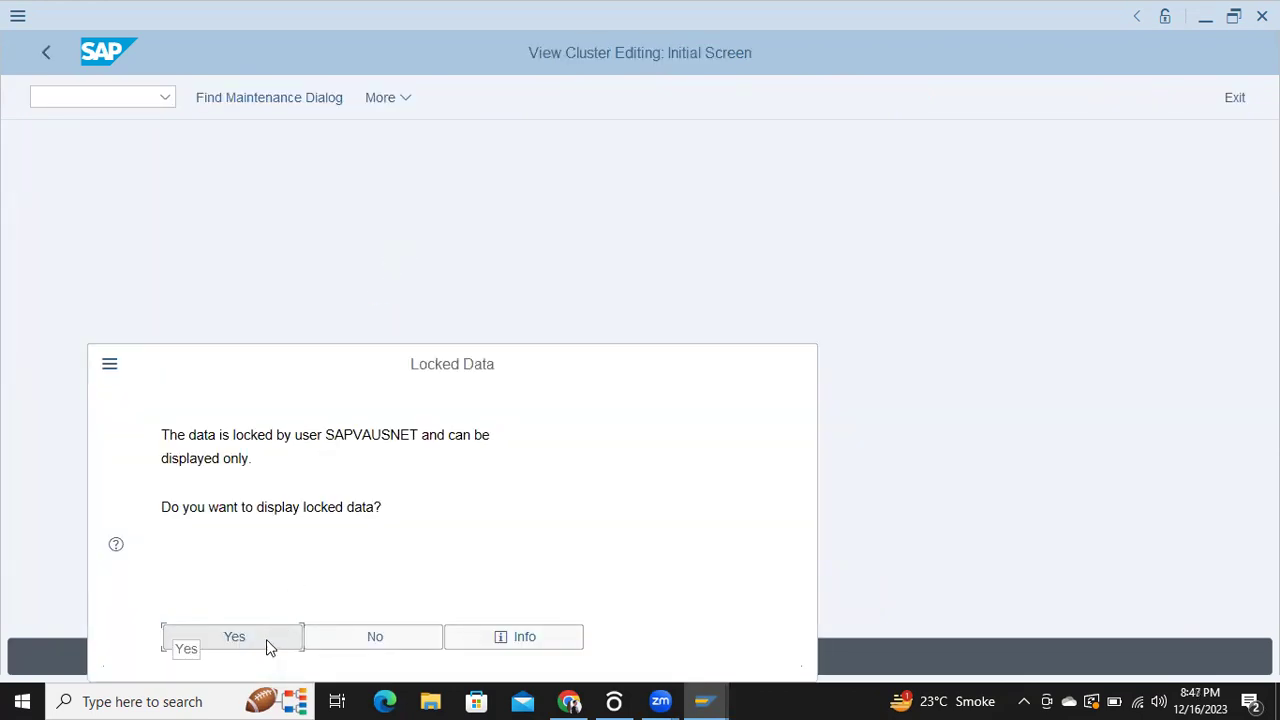
left_click(266, 639)
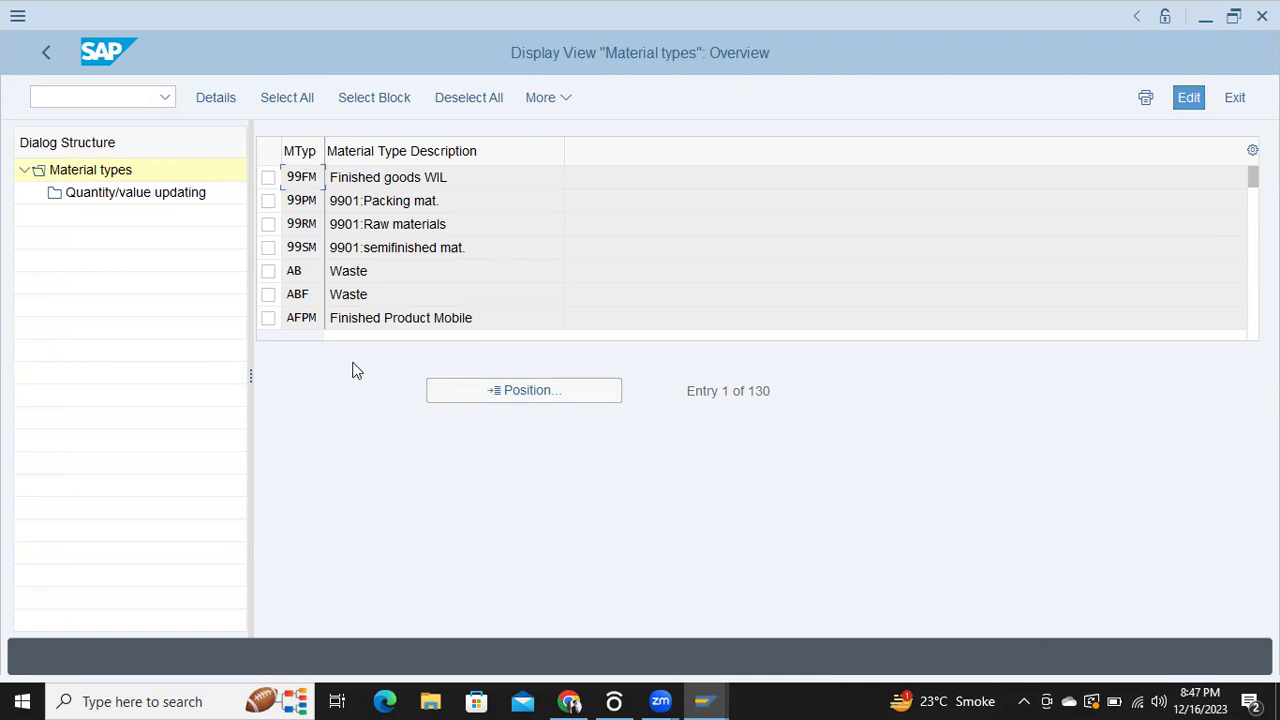
- Search the material type value list for iarm and look through the neighbouring entries
left_click(495, 392)
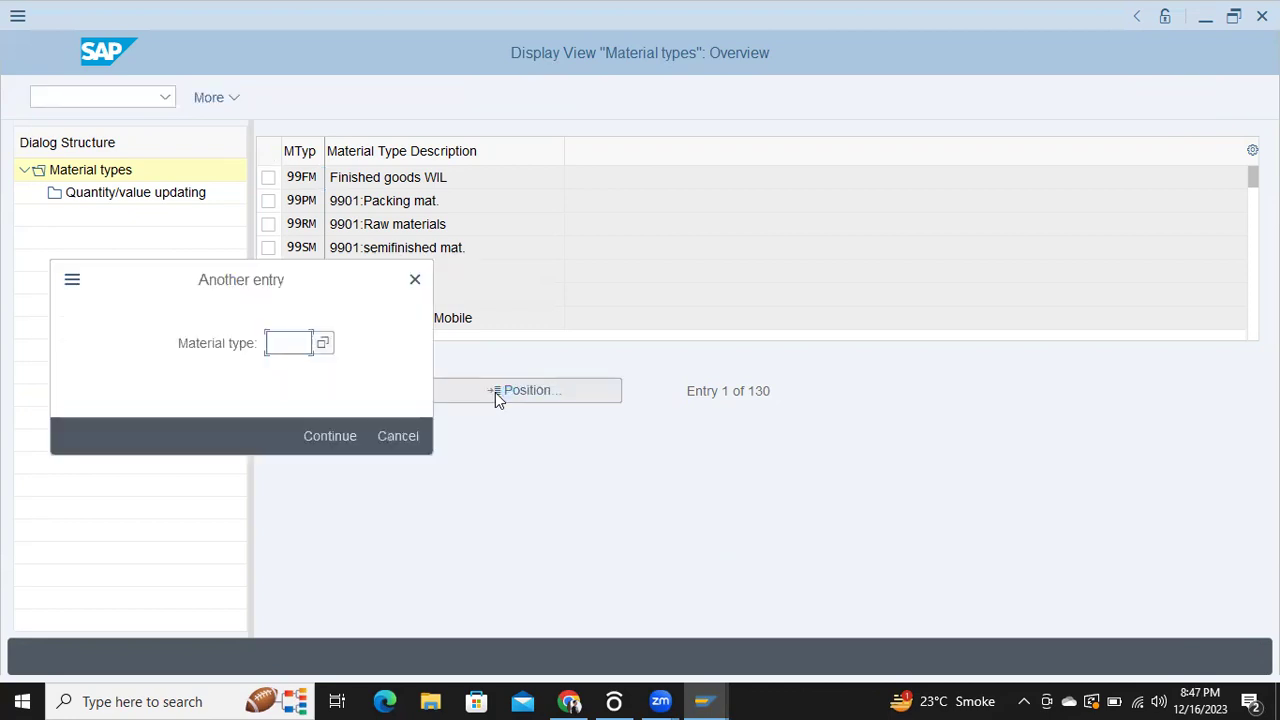
left_click(323, 346)
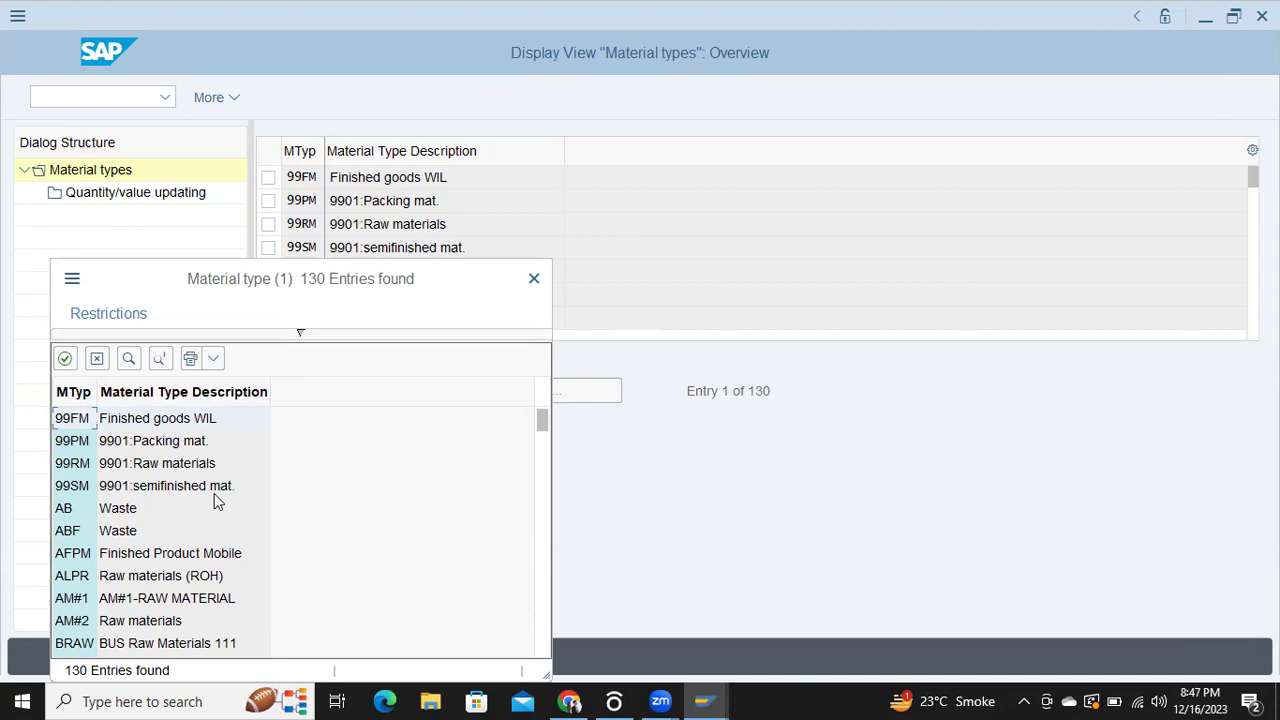
scroll(215, 500, "down", 2)
left_click(126, 360)
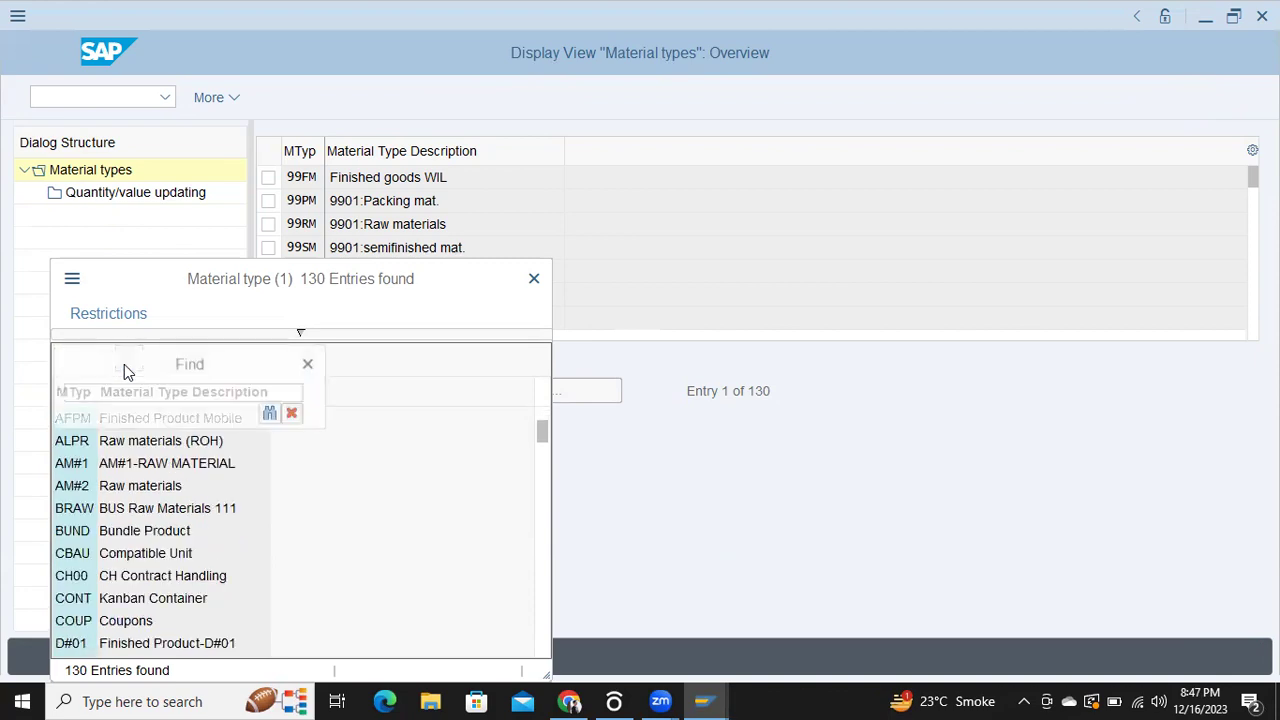
type("iar")
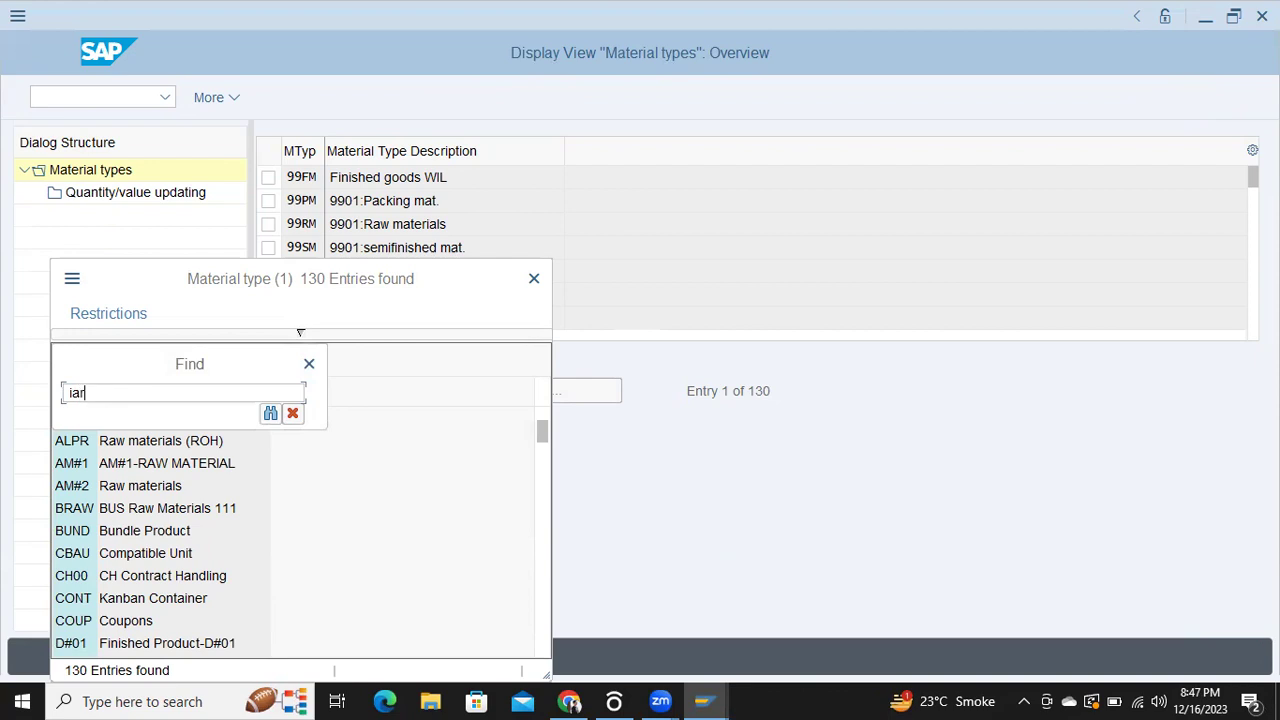
type("m")
key("Return")
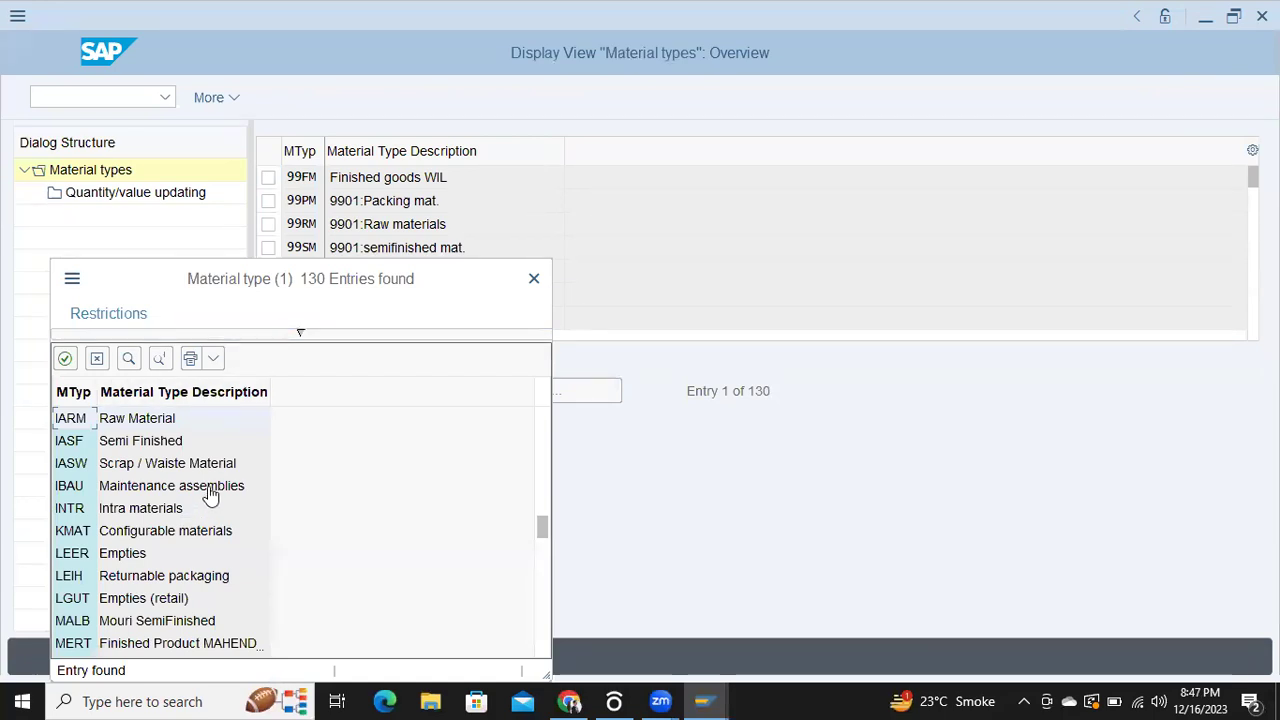
scroll(210, 495, "down", 3)
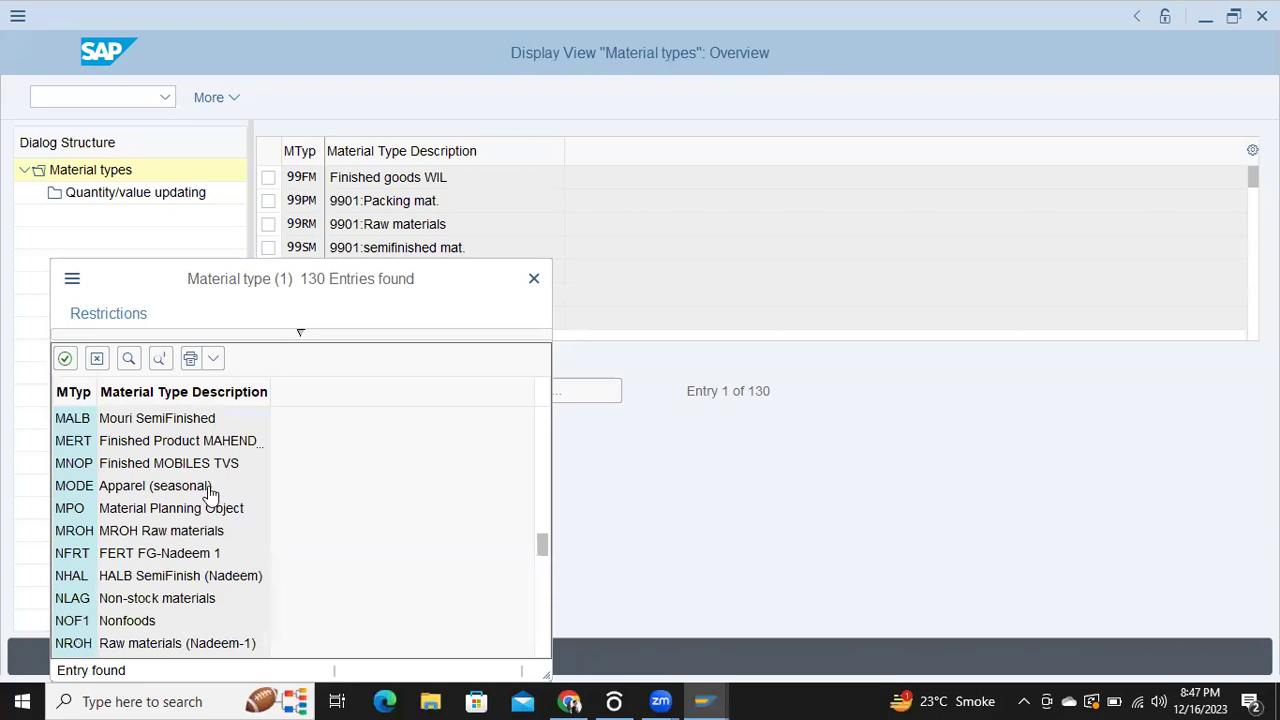
scroll(210, 490, "up", 5)
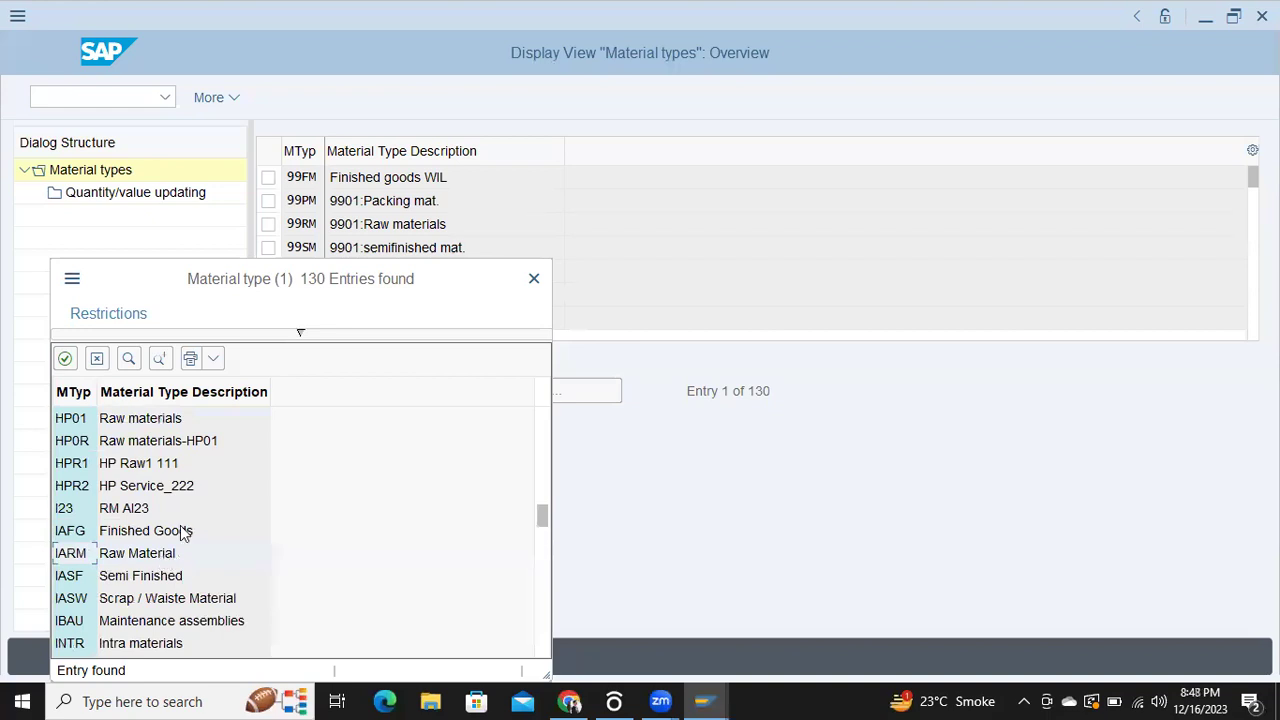
- Position the material types overview at material type IARM
key("Escape")
type("IARM")
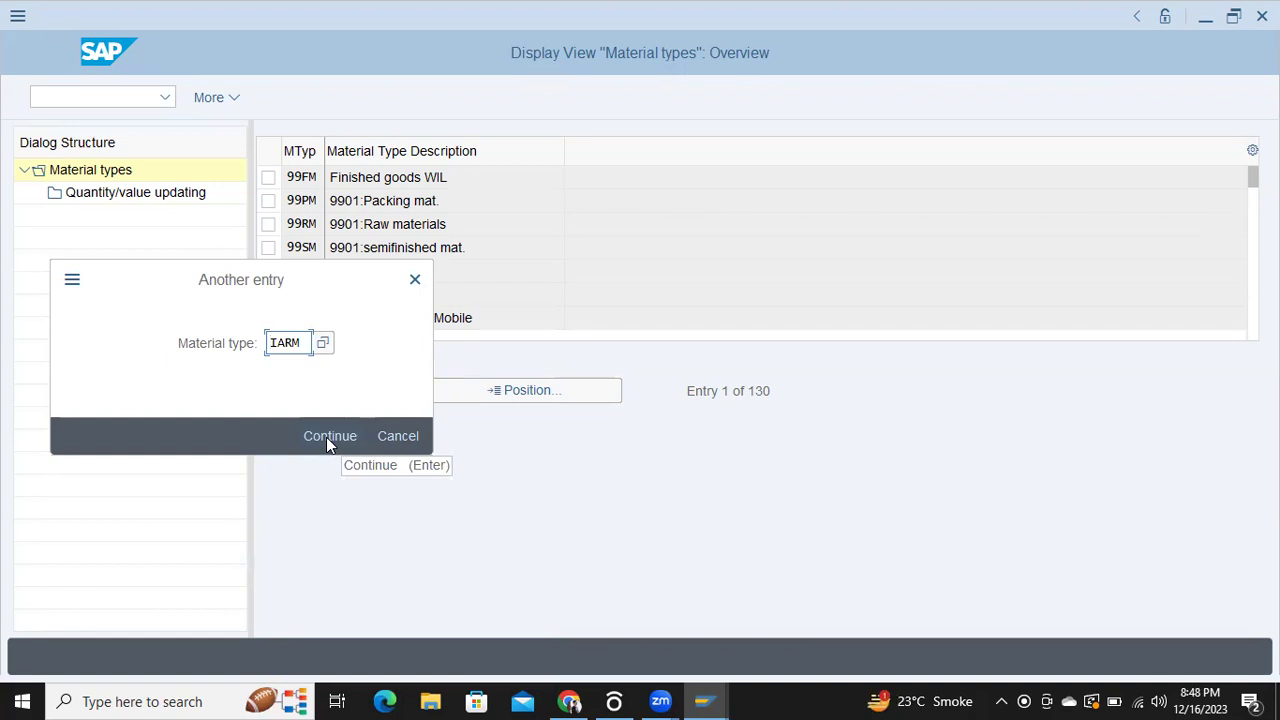
left_click(326, 437)
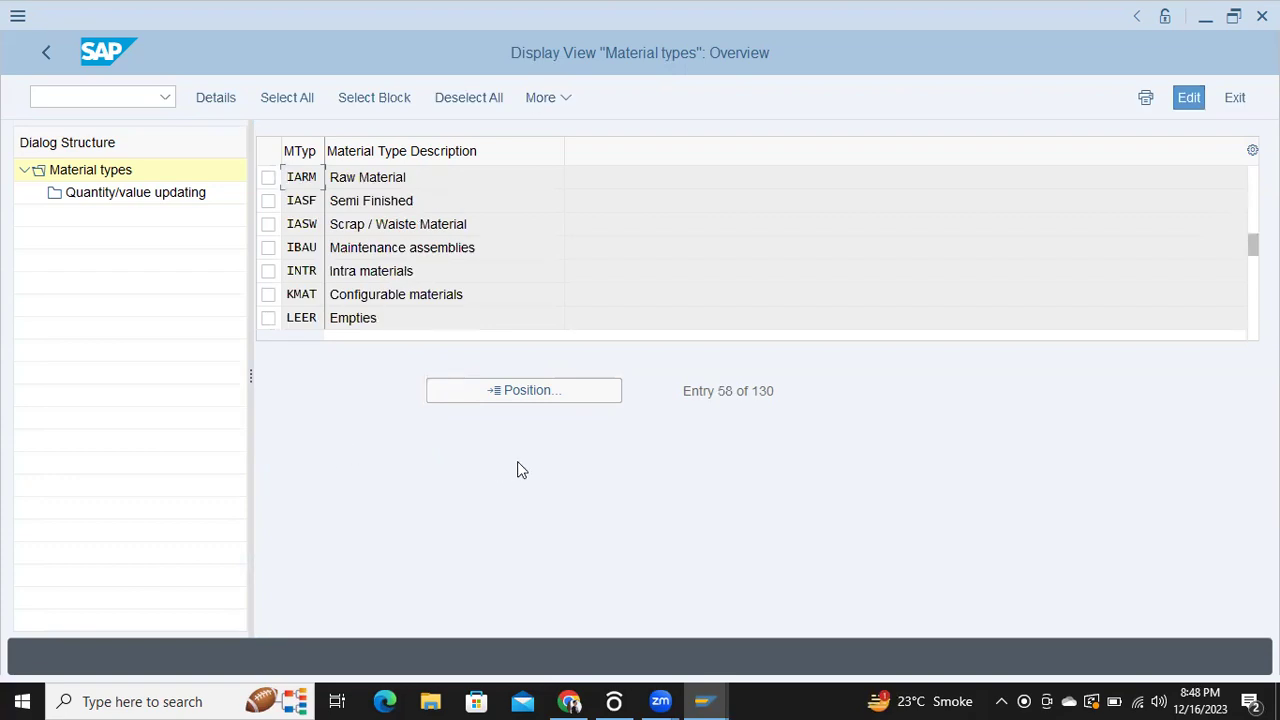
- Select raw material type IARM and open its quantity/value updating overview
left_click(268, 181)
left_click(193, 238)
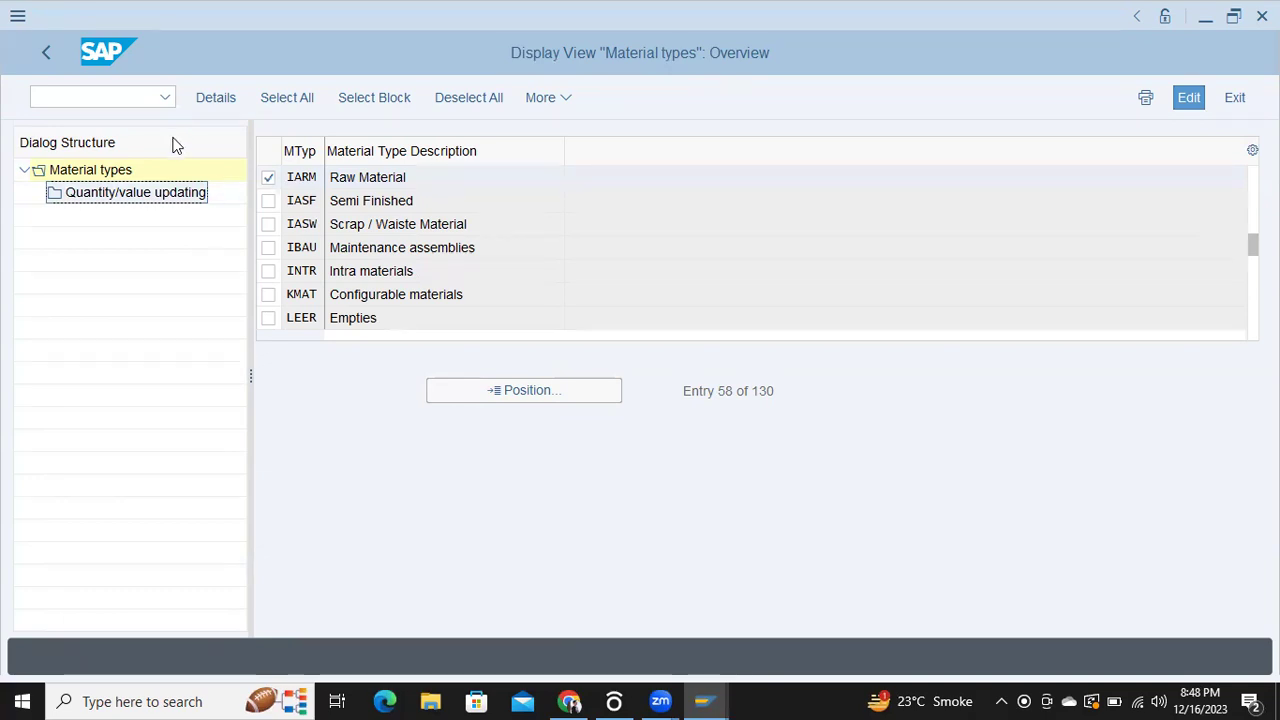
left_click(185, 193)
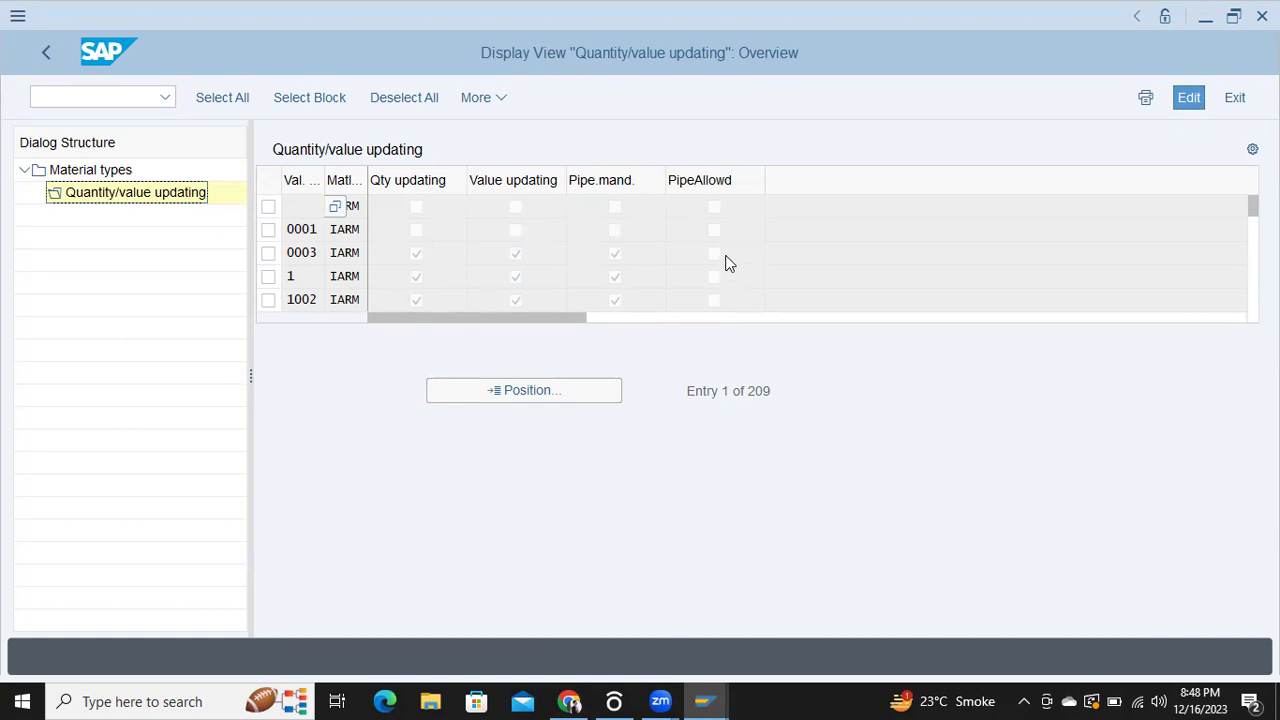
- Look through the valuation areas for IARM and position the quantity/value updating list at valuation area 2022
scroll(727, 257, "down", 2)
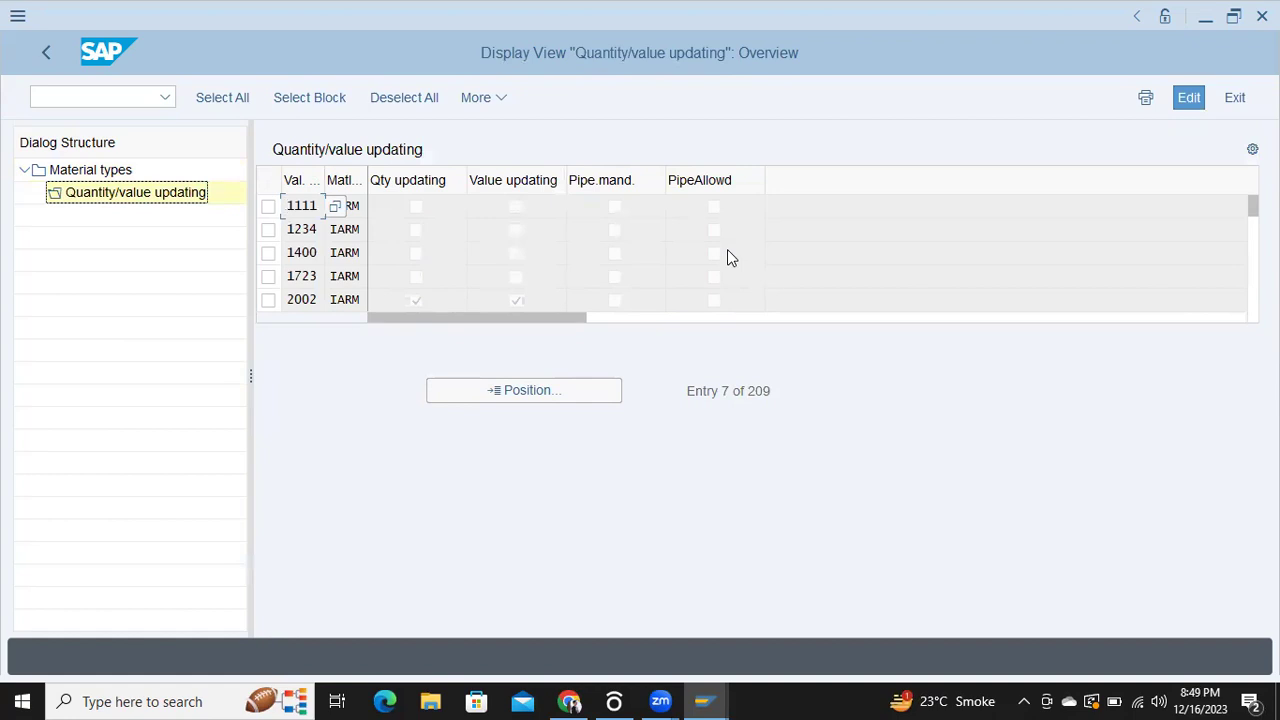
scroll(705, 268, "down", 2)
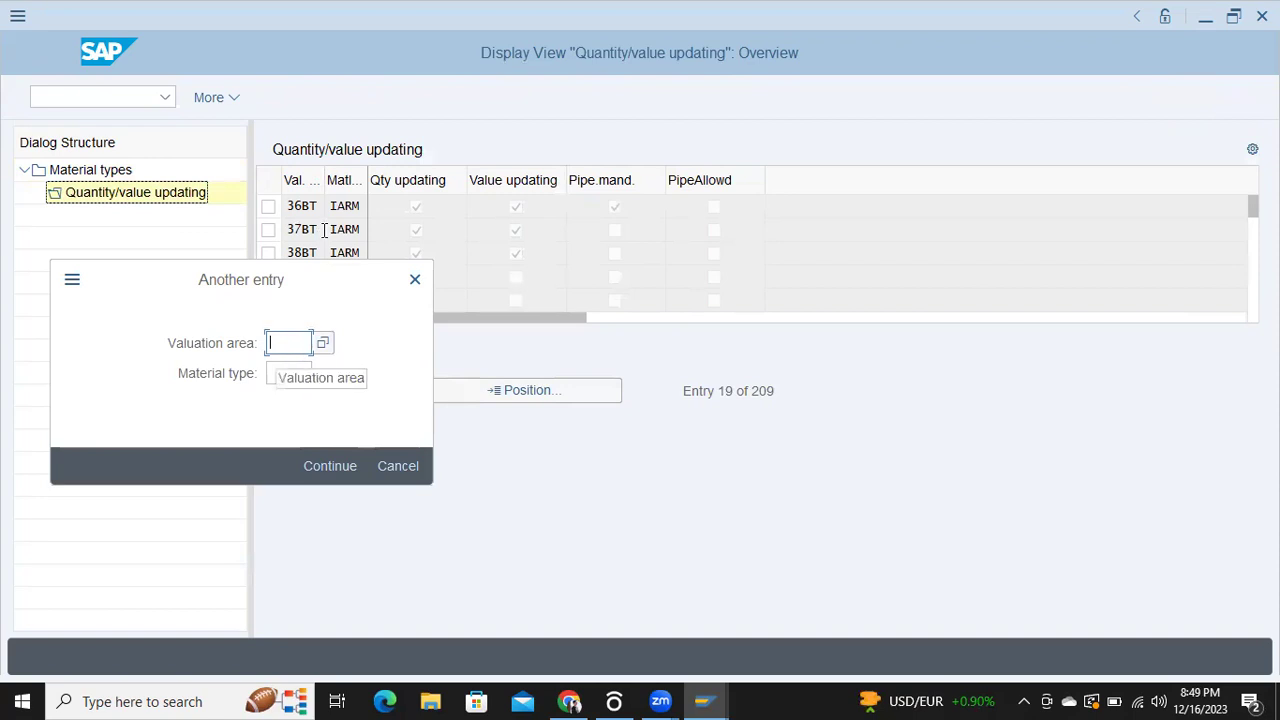
key("Return")
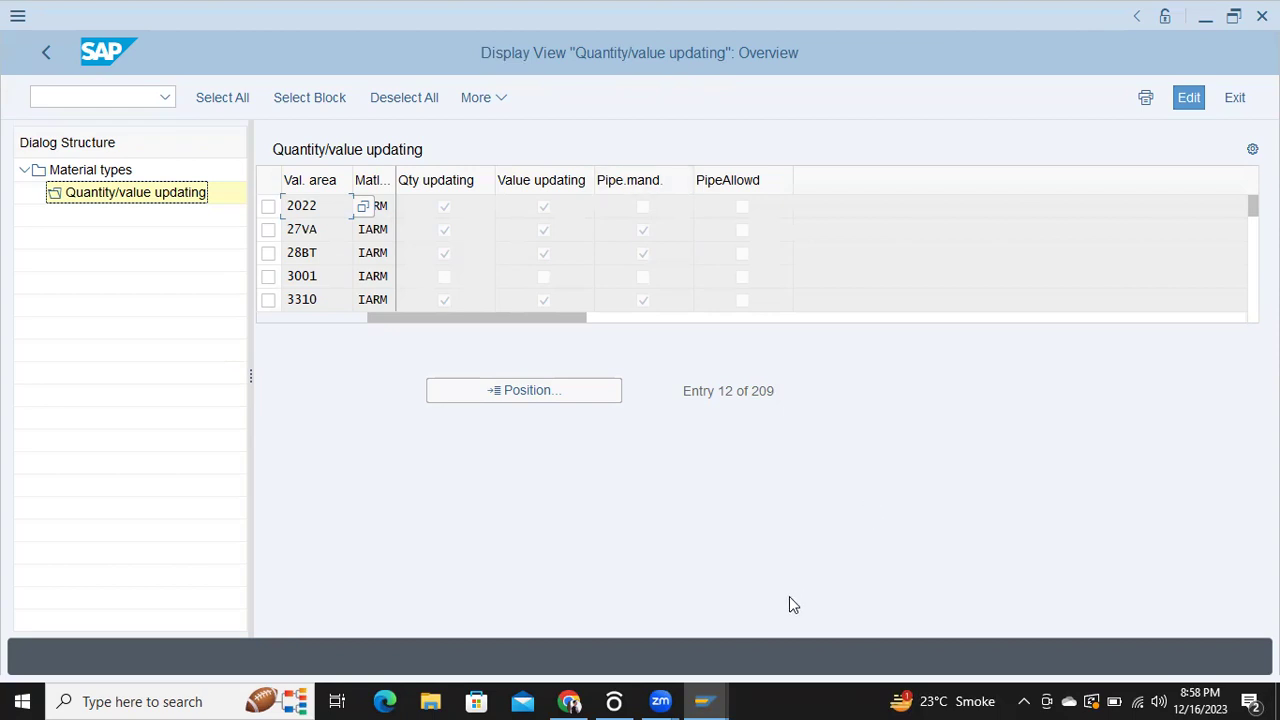
mouse_move(672, 699)
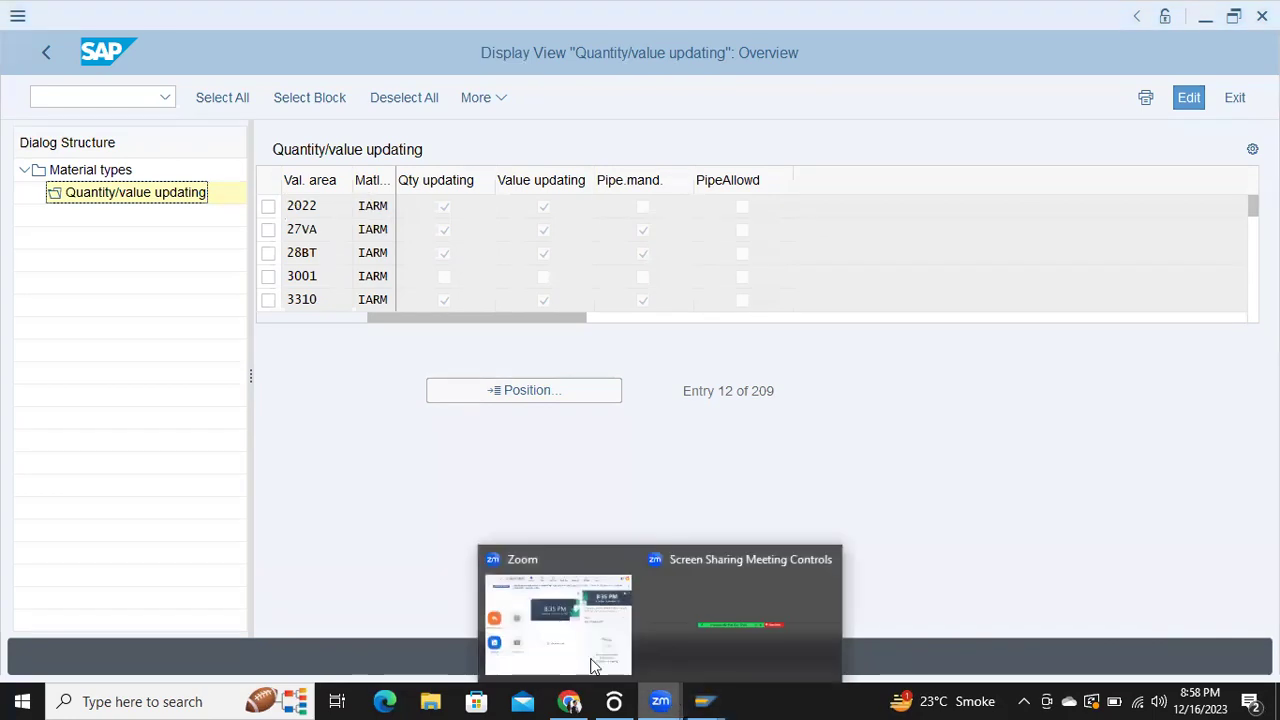